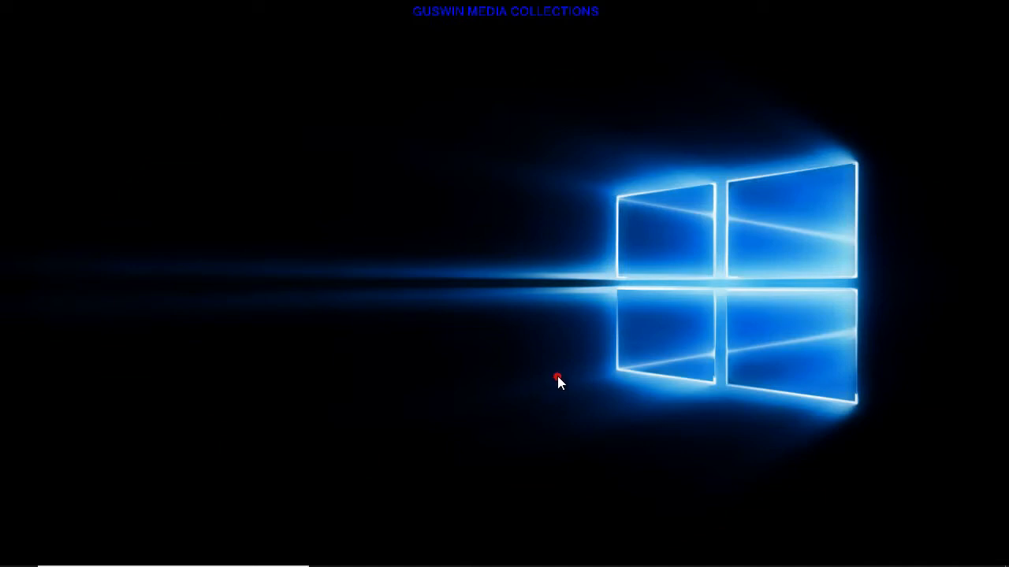
# Step: Open the AnTraks & PeDas Ver 2.2 workbook window, and switch to the AnTraks & PeDas Ver 2.1 workbook
pyautogui.moveTo(611, 563)
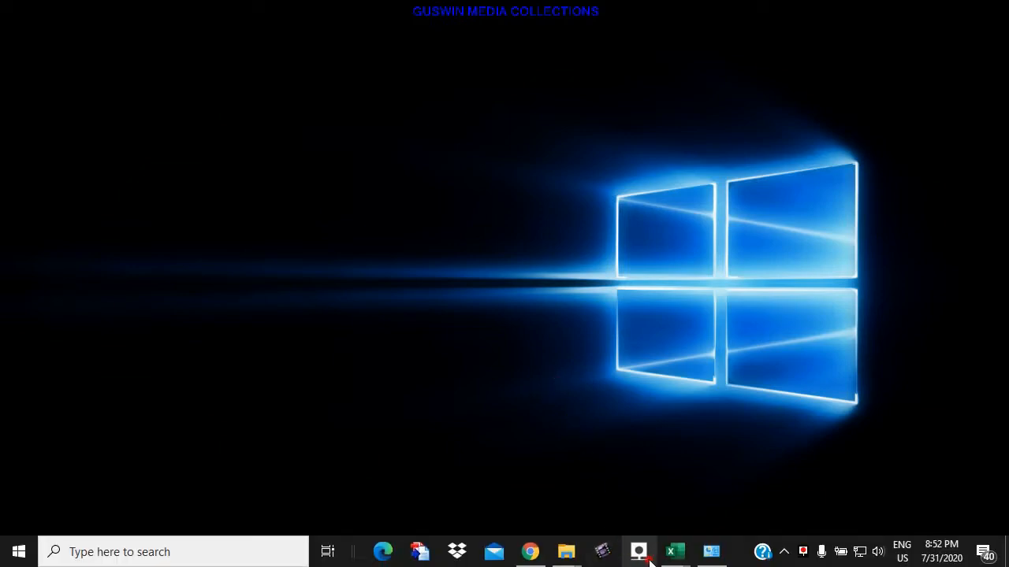
pyautogui.moveTo(673, 558)
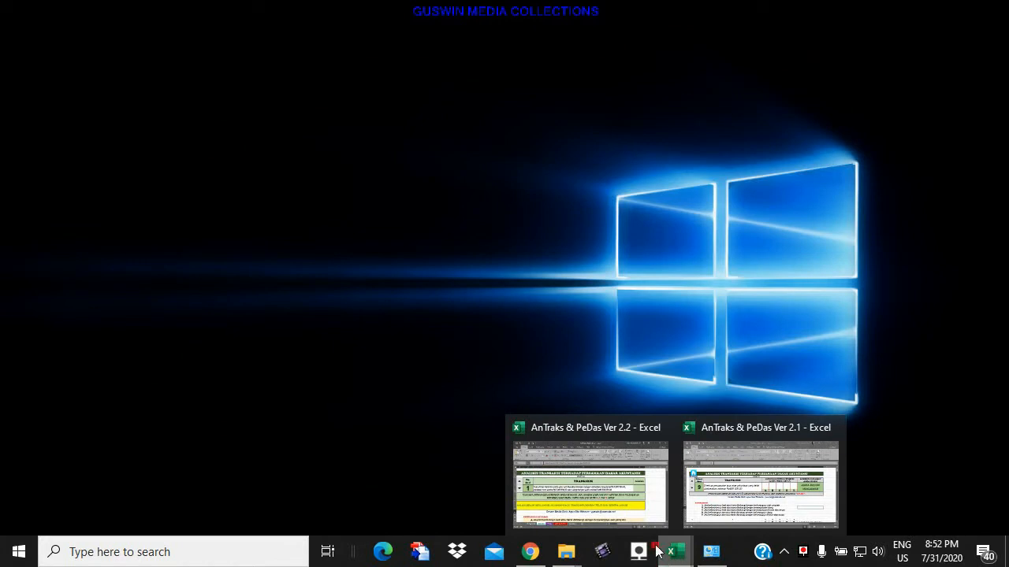
pyautogui.click(640, 521)
pyautogui.moveTo(720, 558)
pyautogui.moveTo(672, 556)
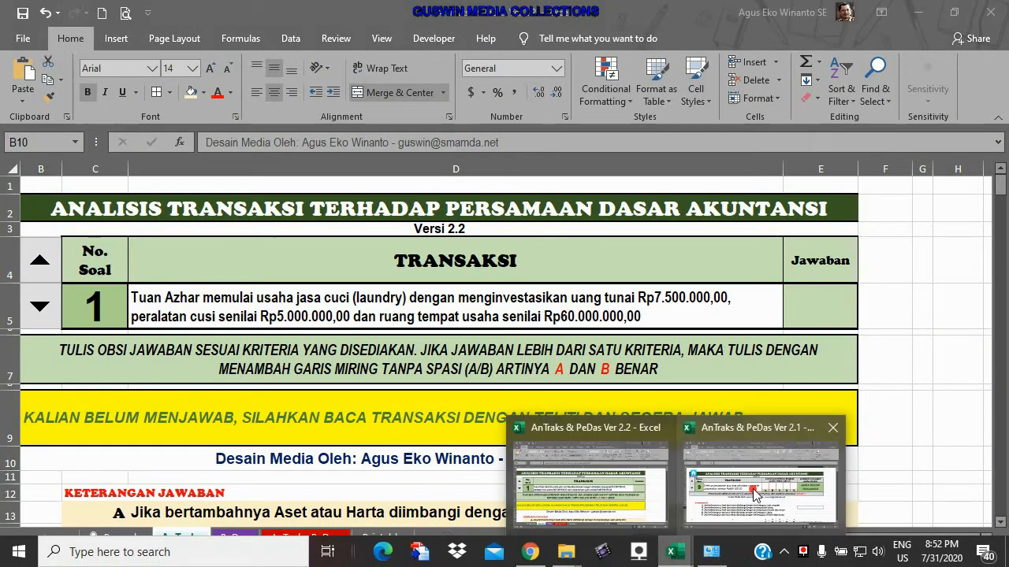
pyautogui.click(759, 505)
# Step: Examine the Ver 2.1 quiz sheet, from the question header and answer columns to the criteria list and answer key table
pyautogui.scroll(-1, 535, 405)
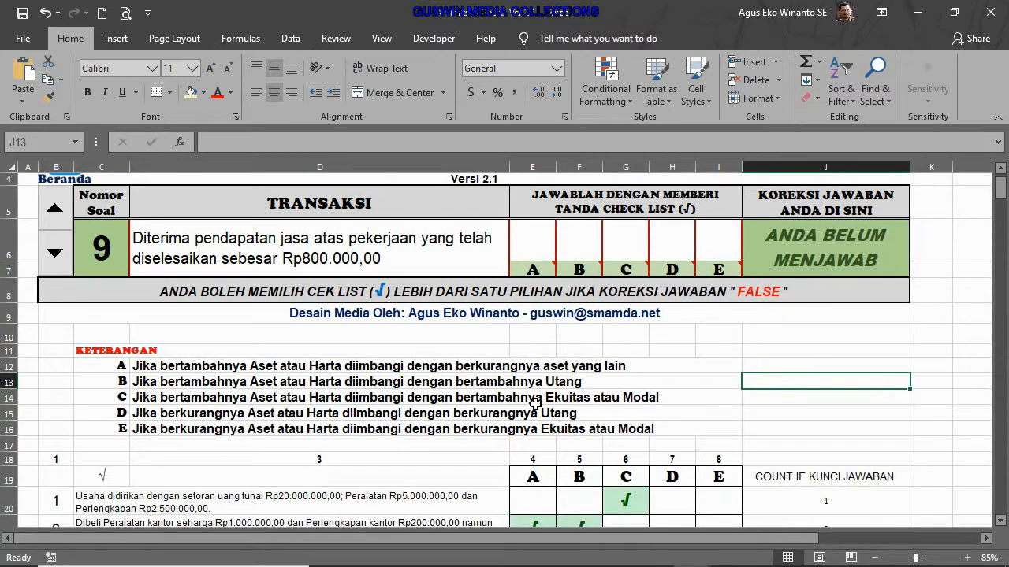
pyautogui.scroll(-2, 535, 401)
pyautogui.scroll(3, 532, 396)
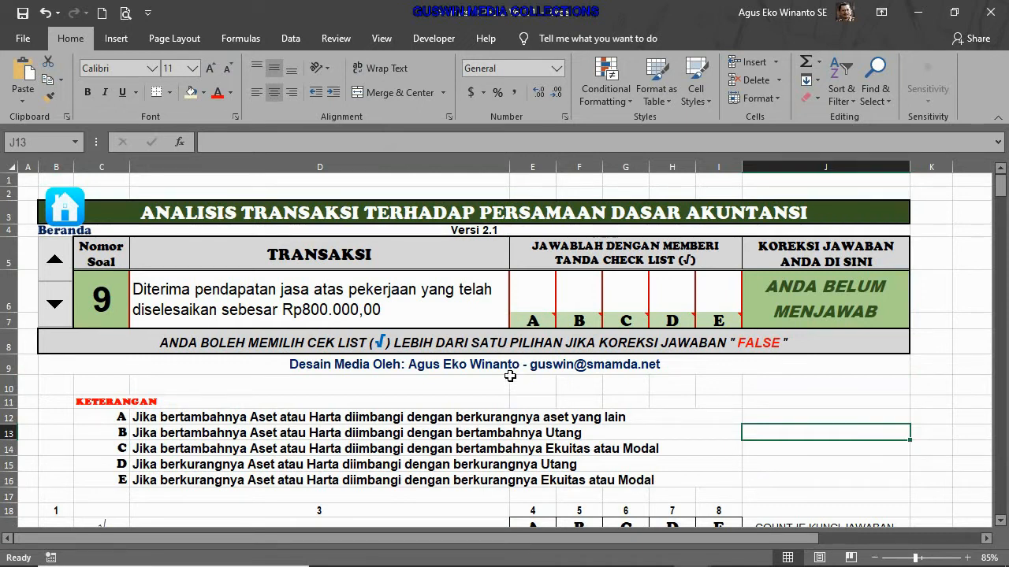
pyautogui.scroll(-1, 511, 377)
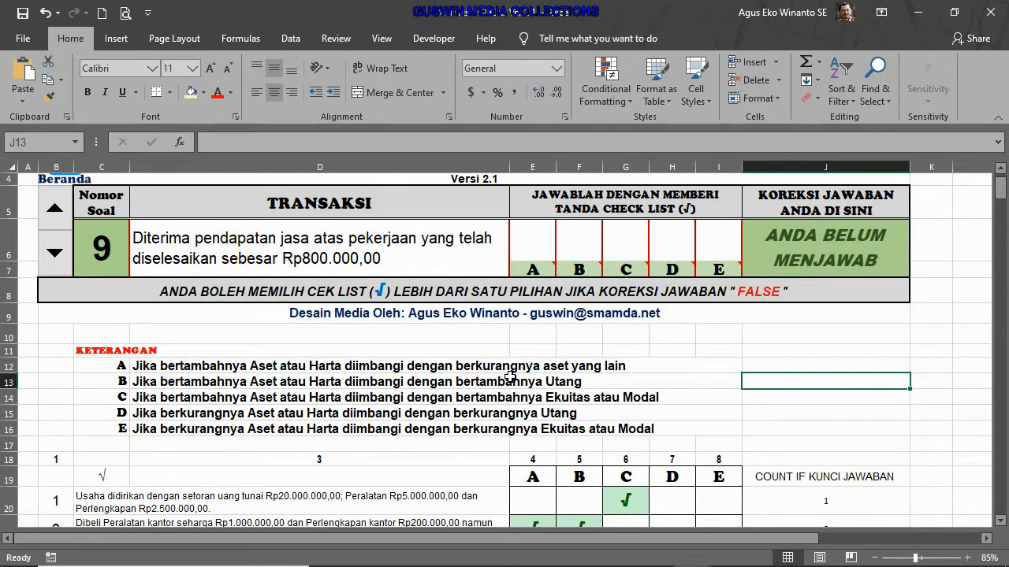
pyautogui.scroll(-1, 510, 378)
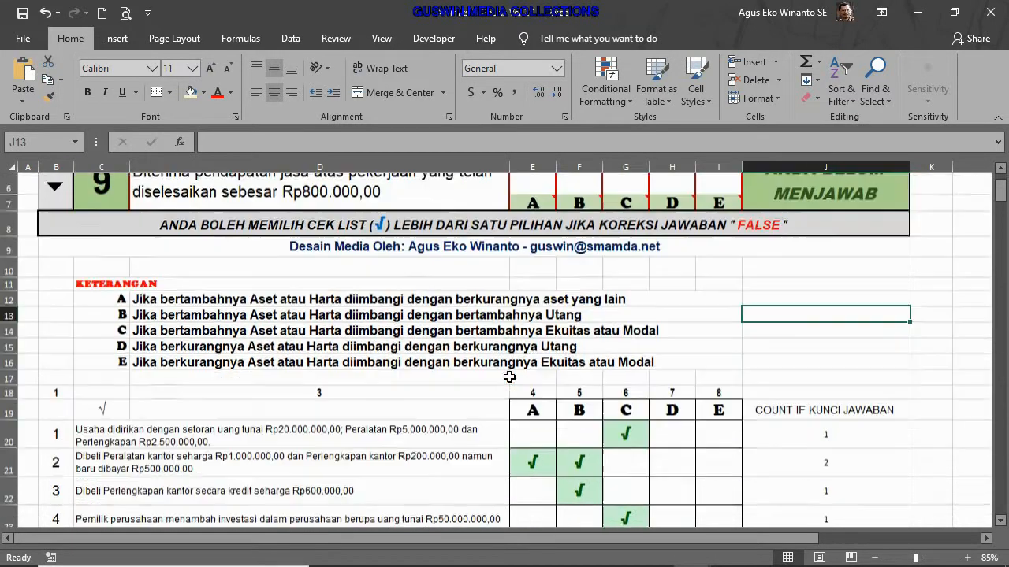
pyautogui.scroll(2, 510, 378)
pyautogui.scroll(1, 510, 378)
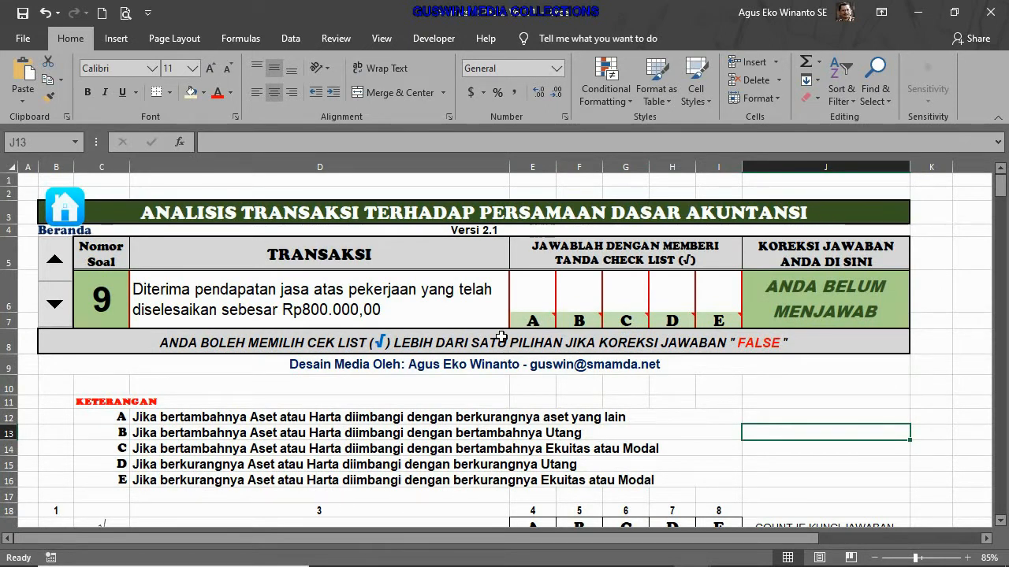
pyautogui.scroll(-1, 514, 363)
pyautogui.scroll(-3, 514, 363)
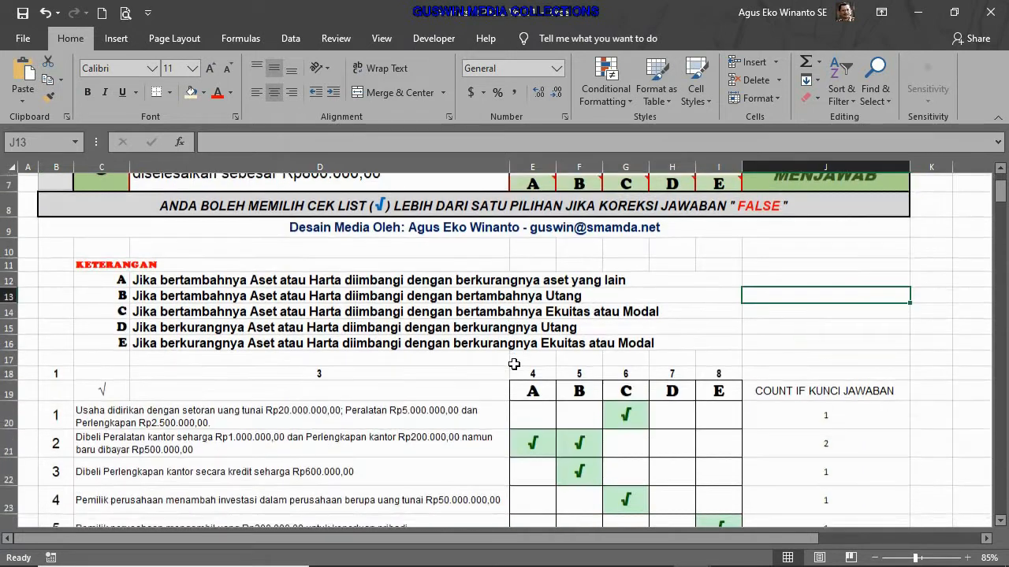
pyautogui.scroll(4, 508, 361)
pyautogui.scroll(2, 505, 297)
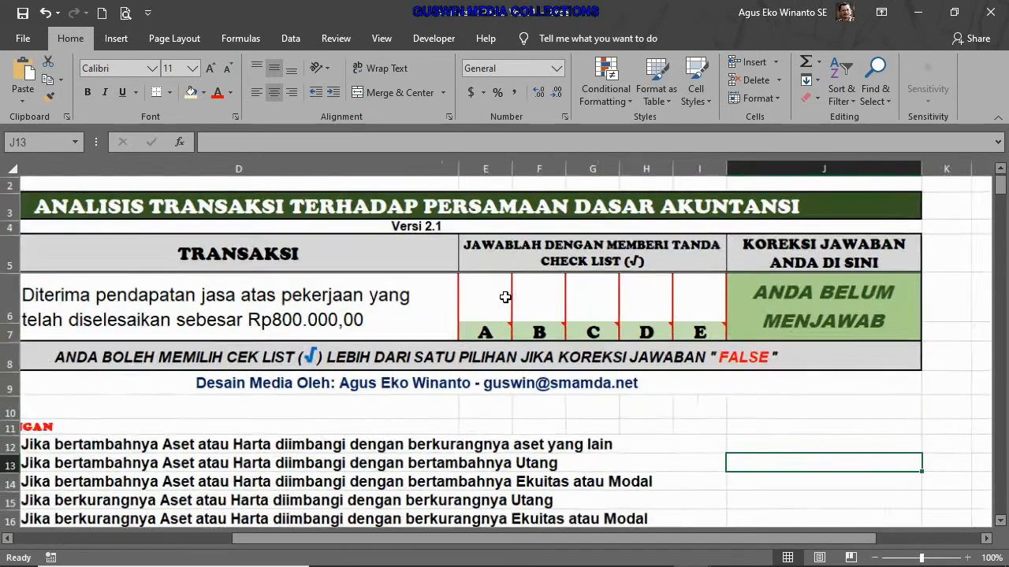
pyautogui.moveTo(713, 540); pyautogui.dragTo(425, 482)
pyautogui.scroll(2, 552, 347)
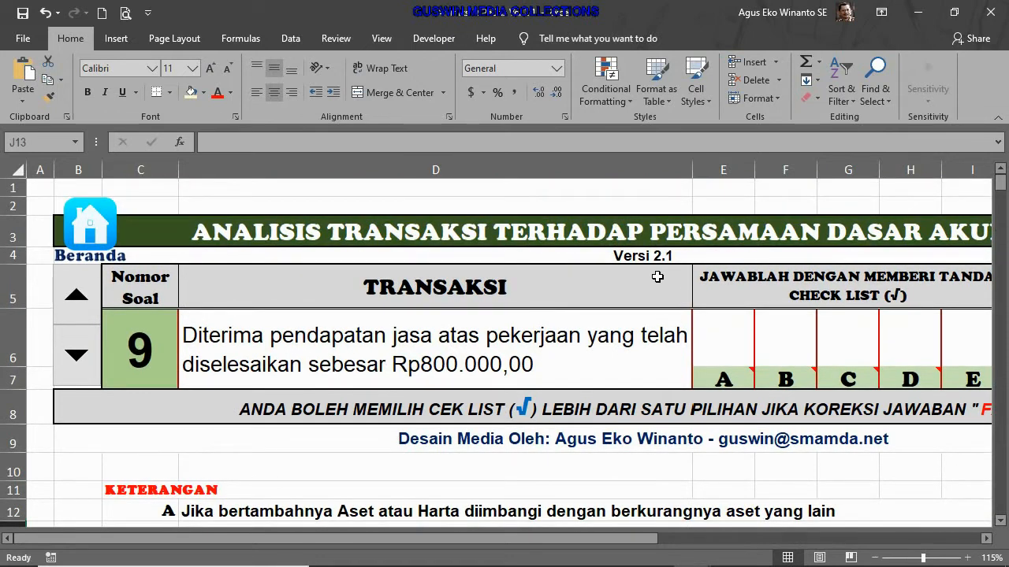
pyautogui.scroll(-3, 656, 277)
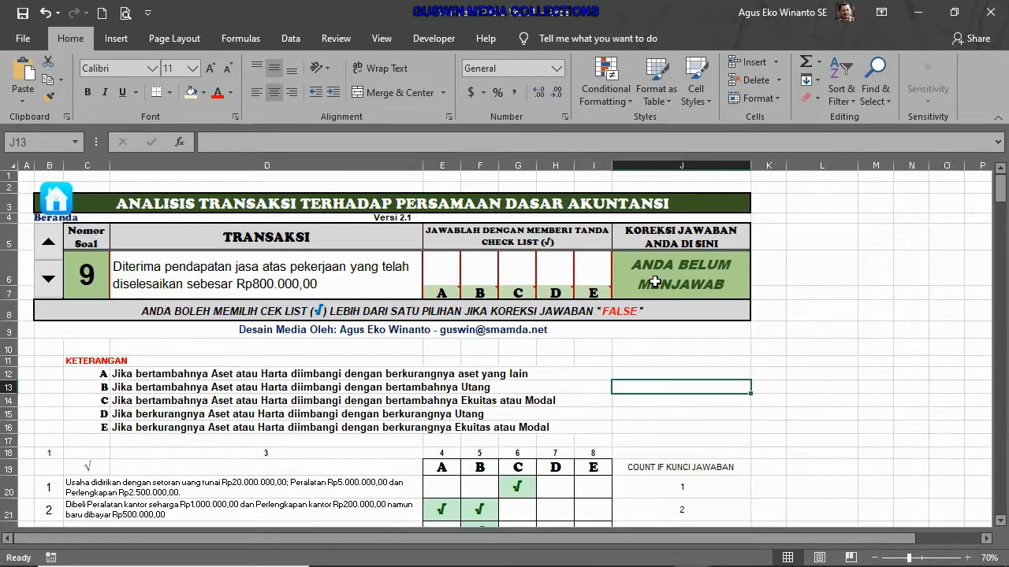
pyautogui.scroll(1, 655, 283)
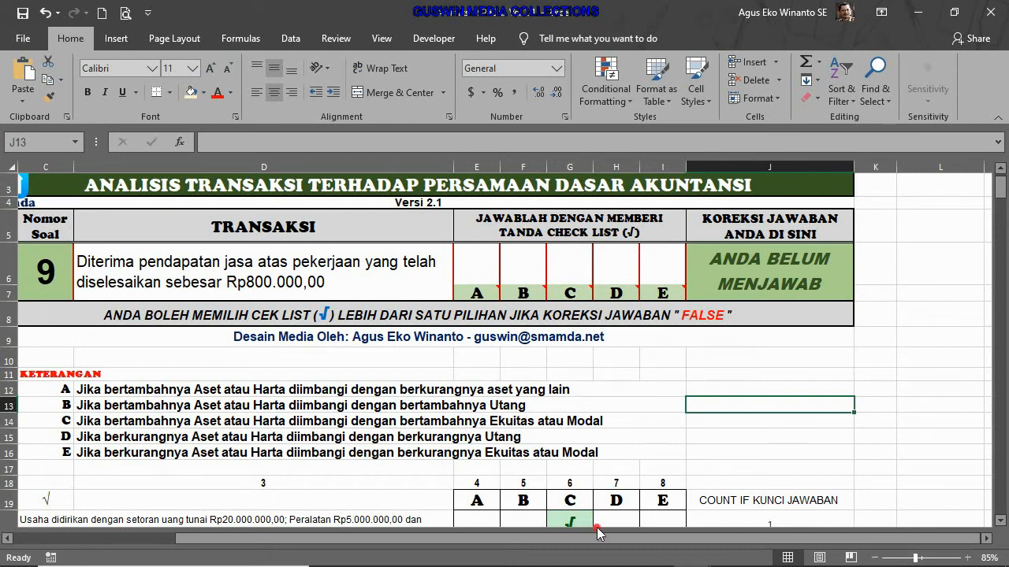
pyautogui.moveTo(609, 544); pyautogui.dragTo(415, 547)
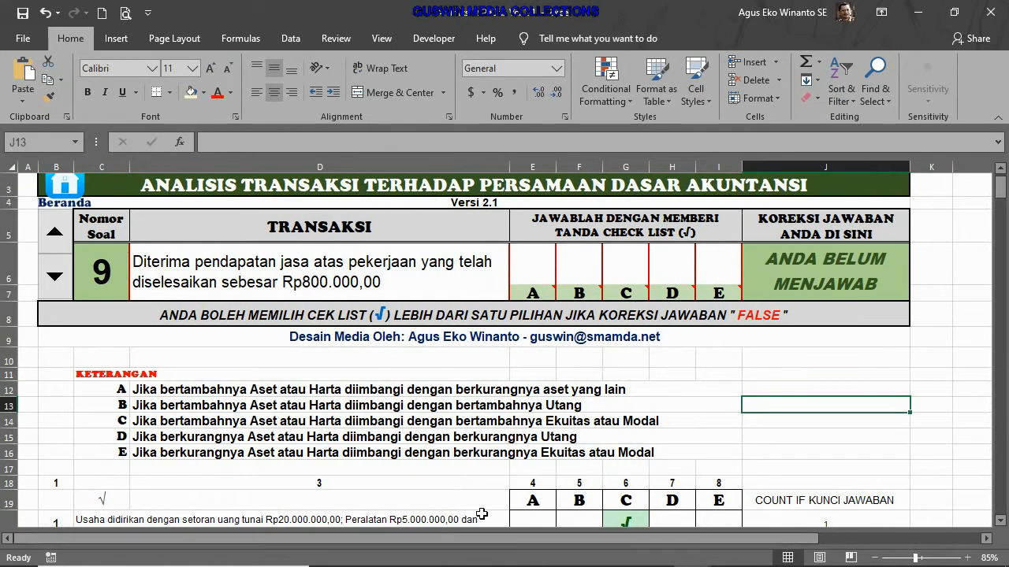
pyautogui.scroll(1, 611, 406)
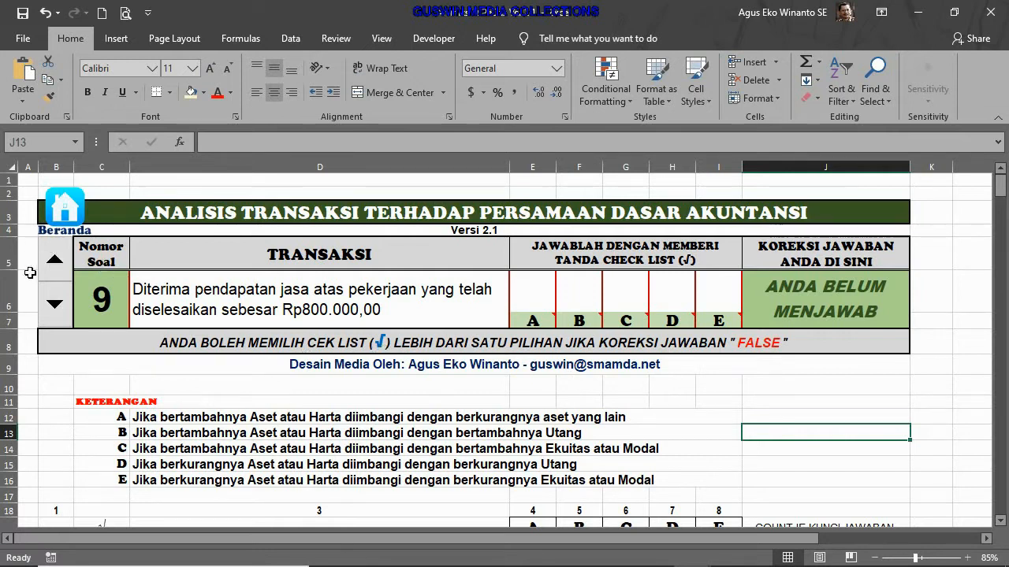
# Step: Set the Ver 2.1 question number to 0 and on to 7, and inspect the answer cell above option B
pyautogui.moveTo(54, 304); pyautogui.dragTo(54, 304)
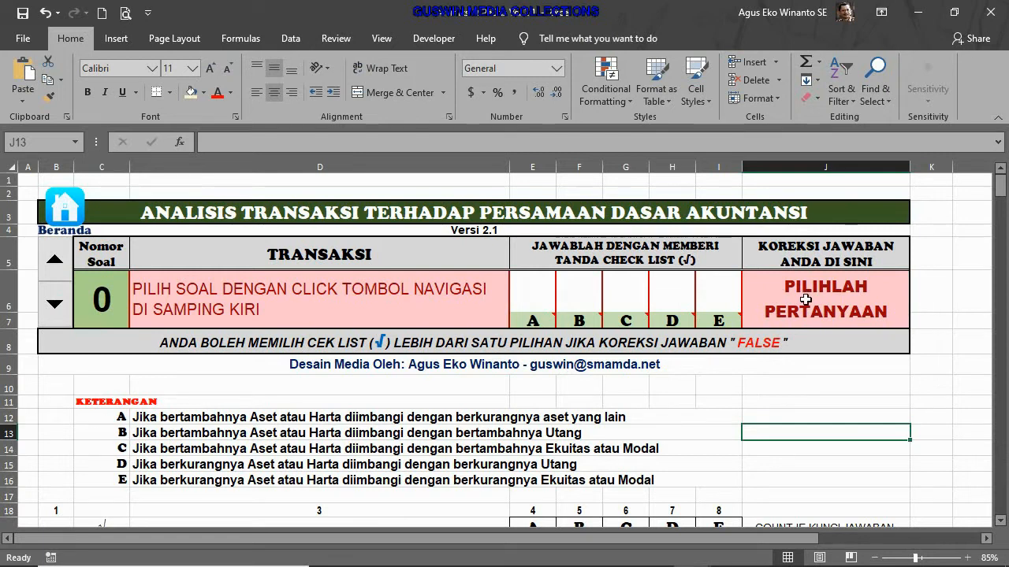
pyautogui.click(53, 308)
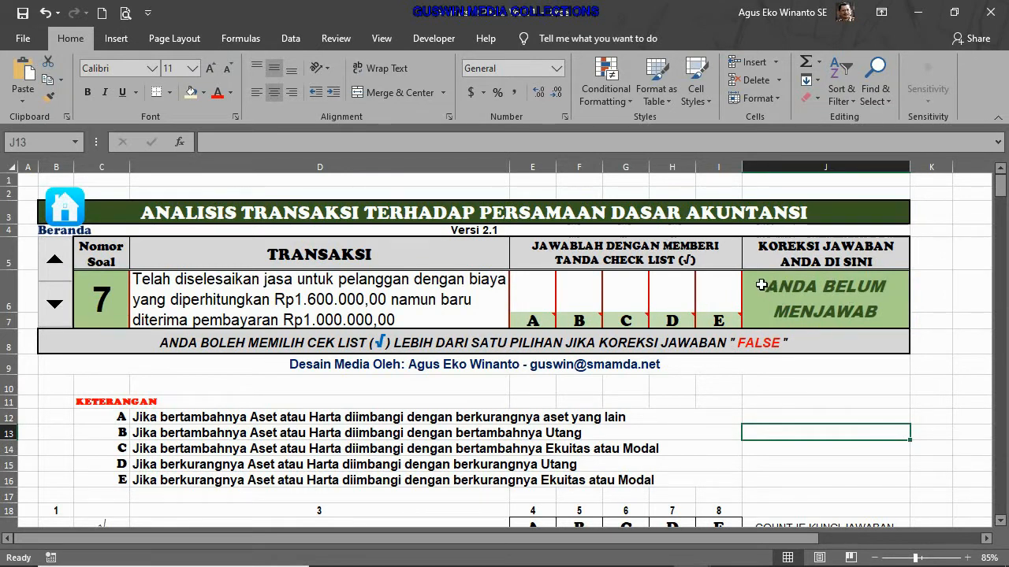
pyautogui.click(569, 293)
pyautogui.click(608, 306)
pyautogui.click(791, 379)
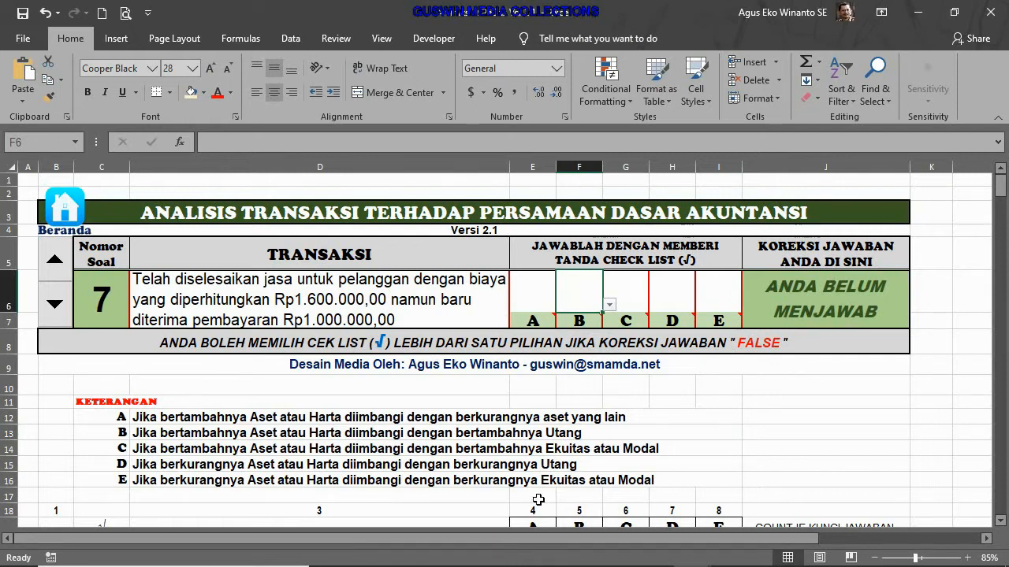
pyautogui.scroll(-1, 538, 500)
pyautogui.click(580, 446)
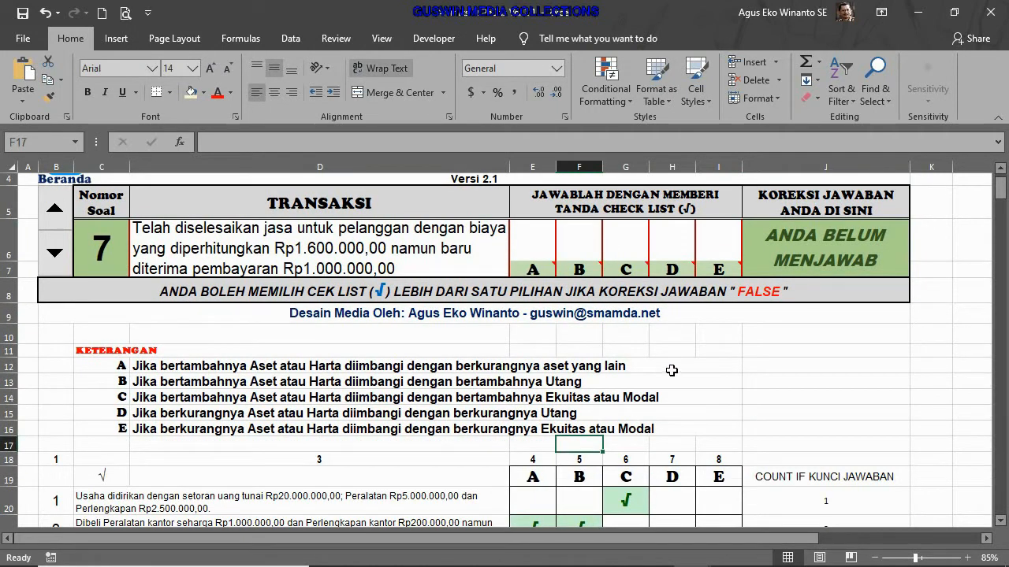
pyautogui.click(673, 372)
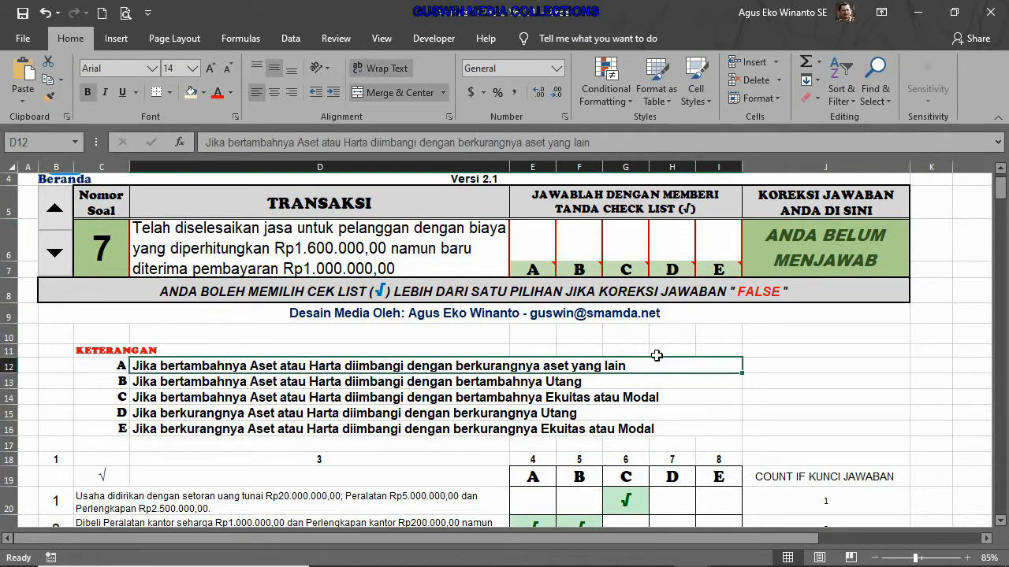
# Step: Return to the Ver 2.2 workbook and select the Jawaban cell of the current question
pyautogui.click(919, 14)
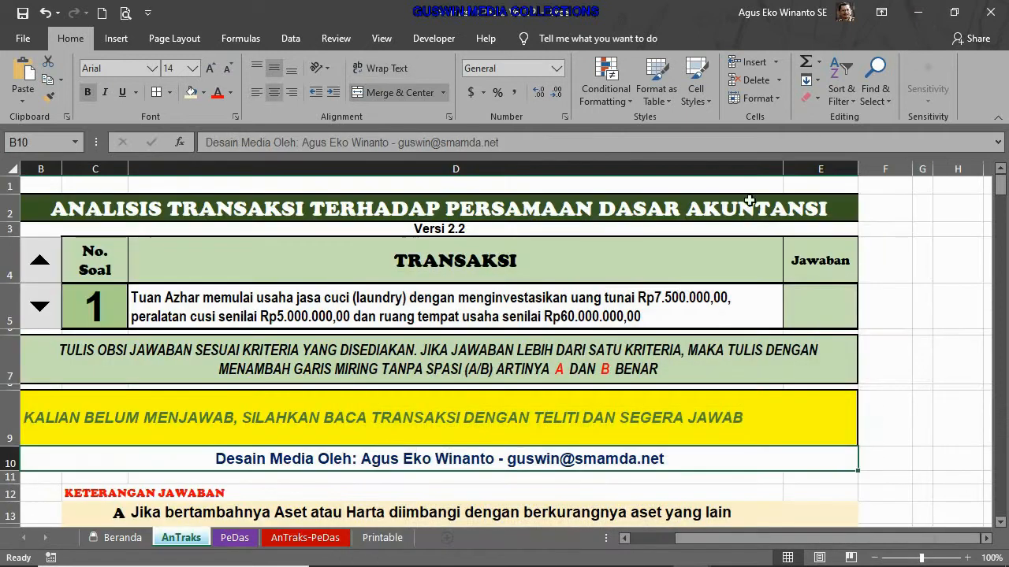
pyautogui.click(819, 300)
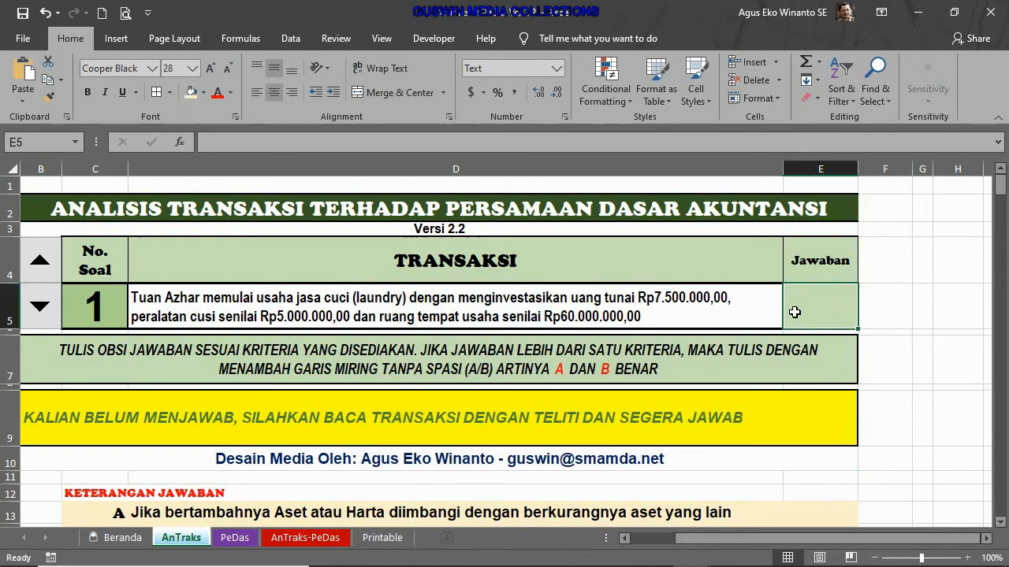
# Step: Browse the Ver 2.2 questions up to number 20 and back down through 9 to 0
pyautogui.click(37, 263)
pyautogui.click(38, 262)
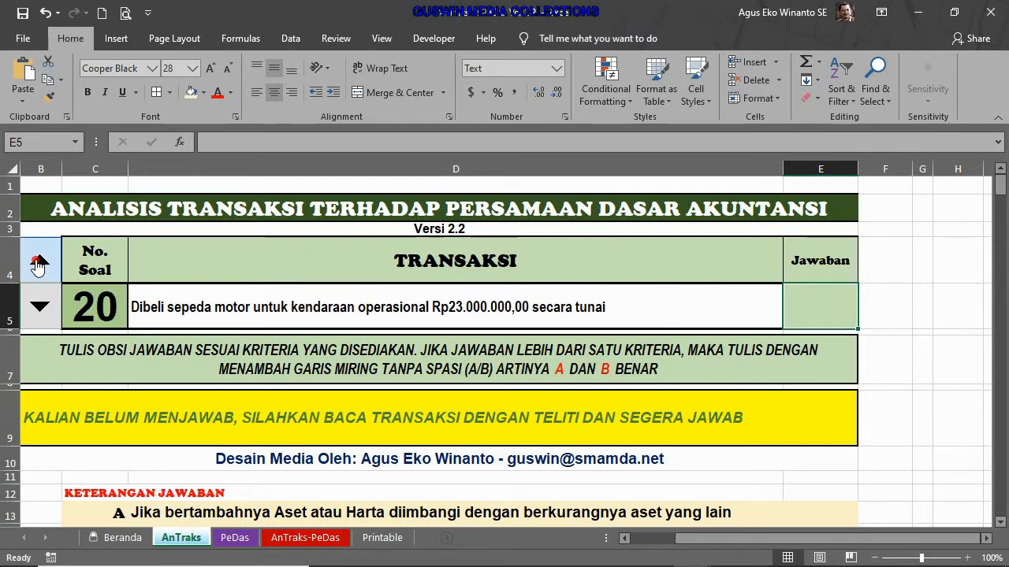
pyautogui.click(36, 306)
pyautogui.click(37, 306)
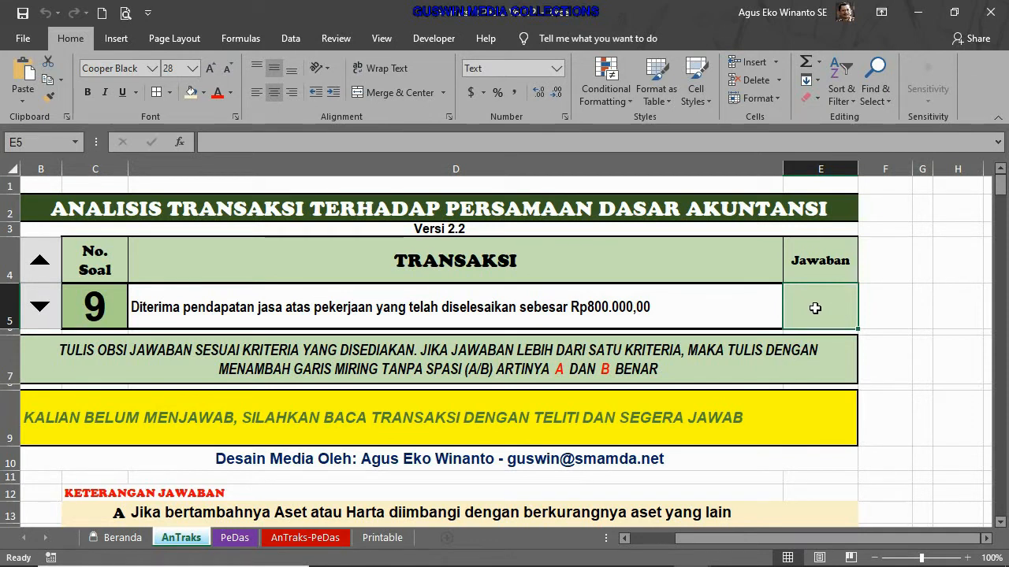
pyautogui.click(37, 307)
pyautogui.click(36, 307)
pyautogui.click(37, 307)
pyautogui.click(38, 309)
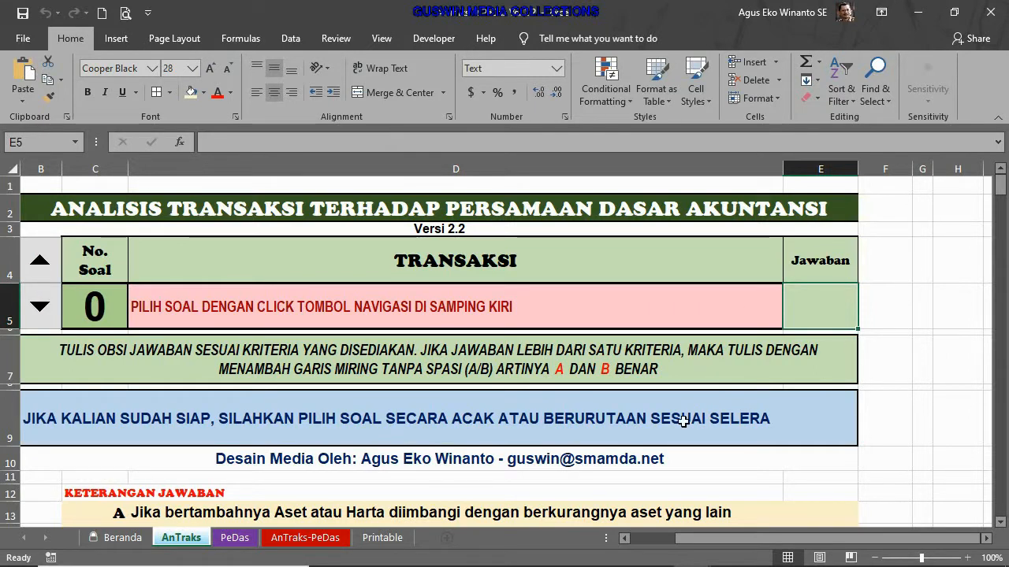
# Step: Set the question number to 1 and enter B as its answer in the Jawaban cell
pyautogui.moveTo(655, 544); pyautogui.dragTo(635, 544)
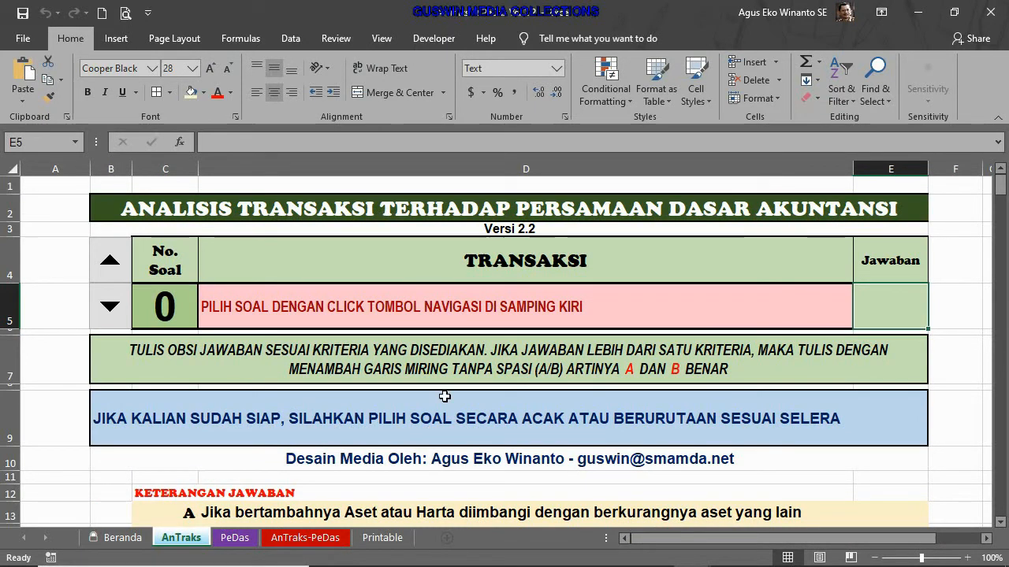
pyautogui.click(115, 268)
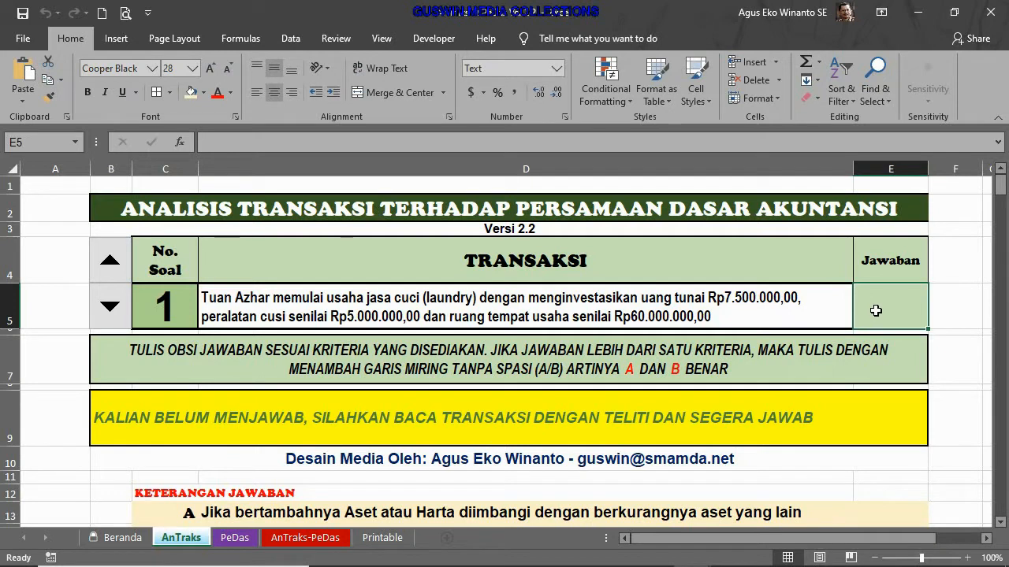
pyautogui.write('B')
pyautogui.click(883, 460)
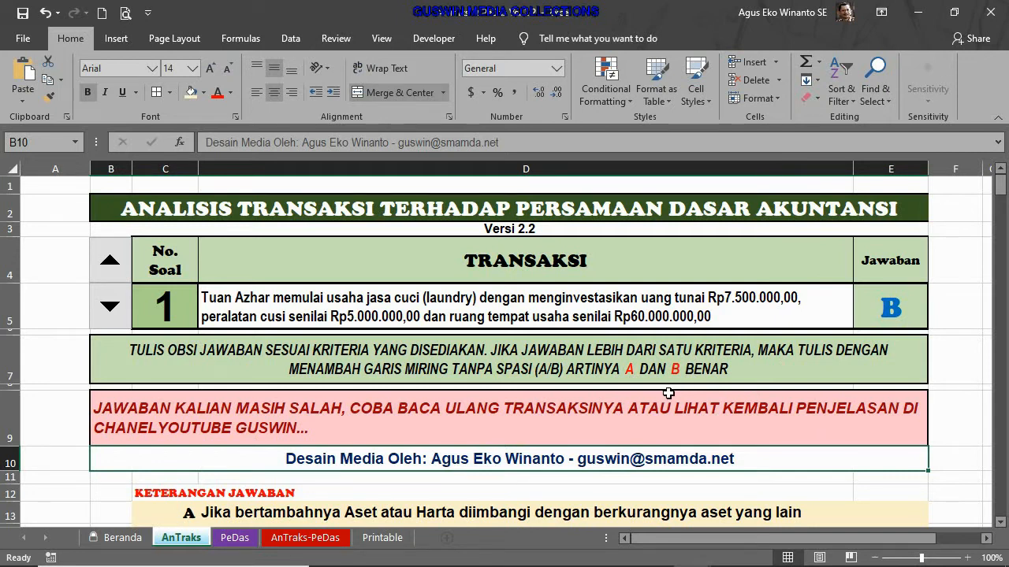
# Step: Change the answer to question 1 to C
pyautogui.click(885, 311)
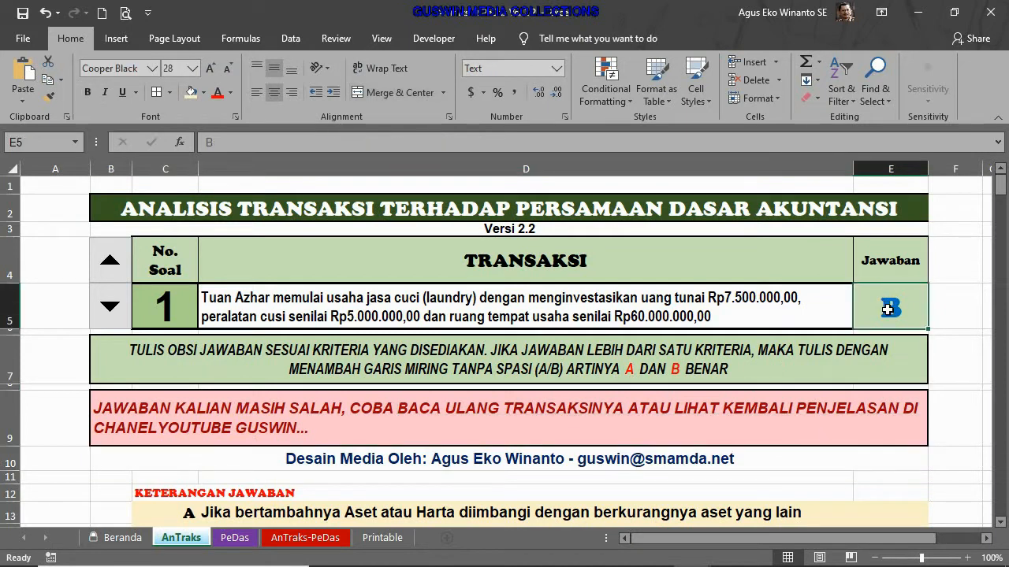
pyautogui.write('C')
pyautogui.press('Return')
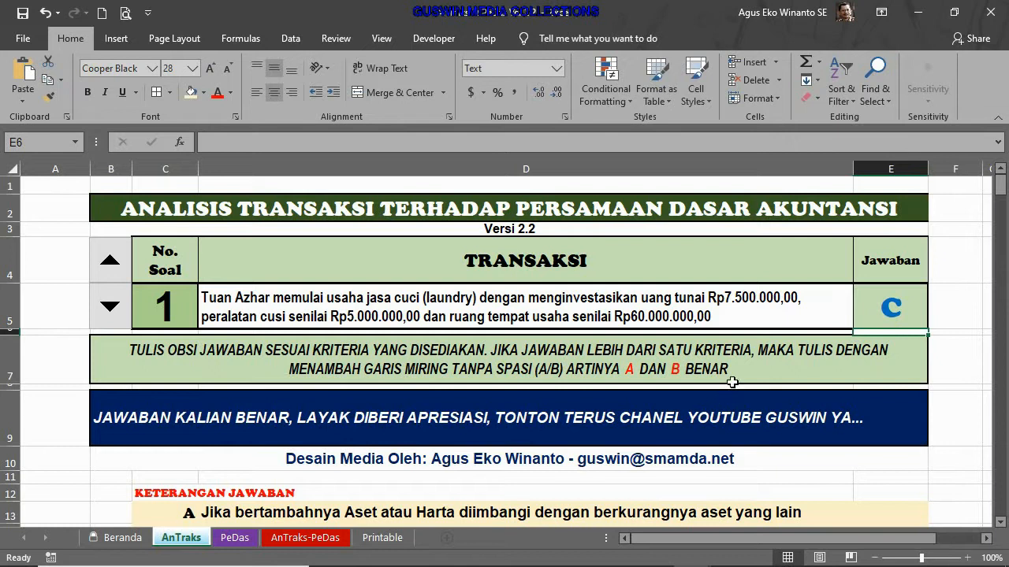
# Step: Switch to the Ver 2.1 workbook and examine the answer-correction formula in an enlarged formula bar
pyautogui.click(686, 555)
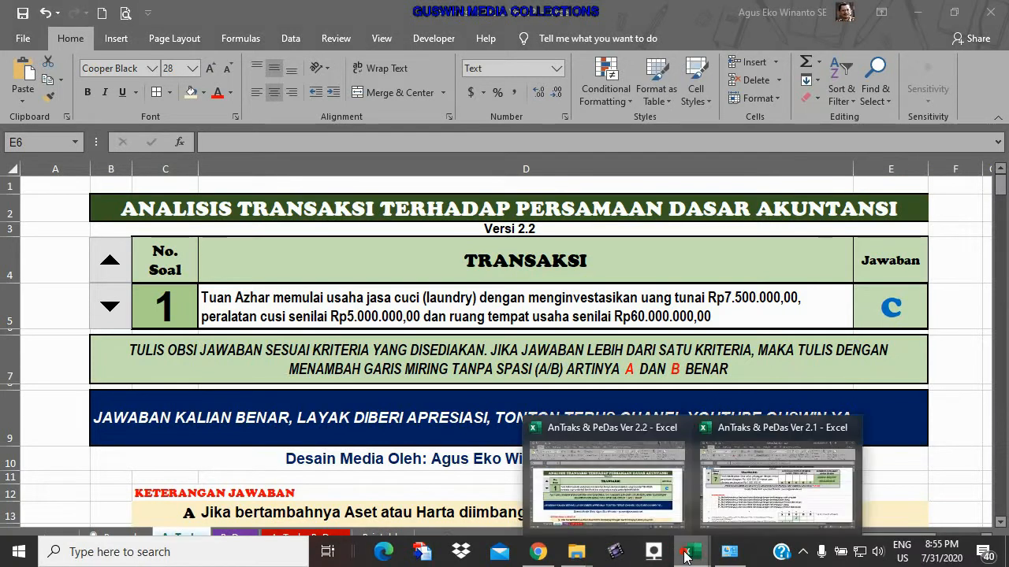
pyautogui.click(772, 499)
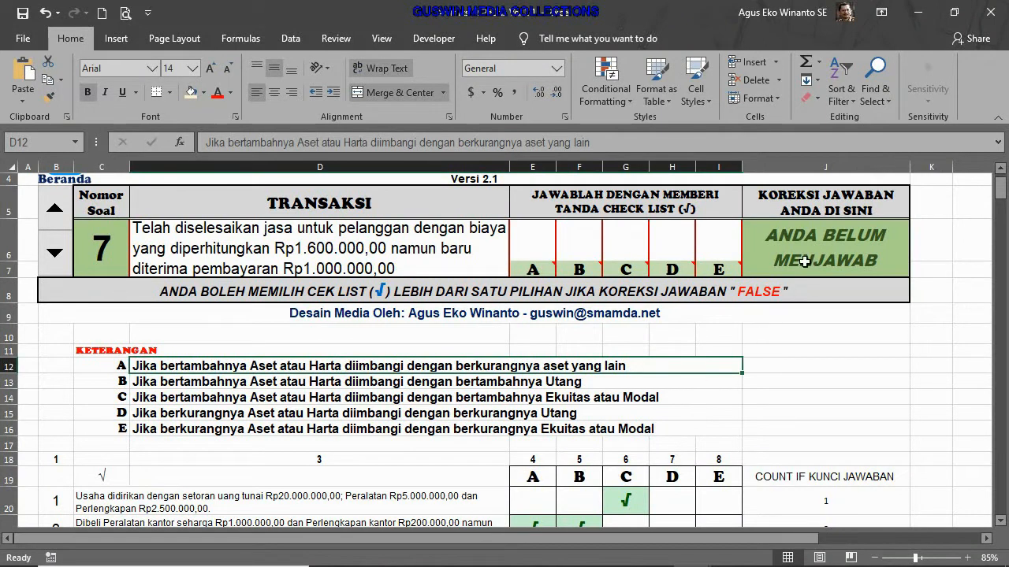
pyautogui.click(808, 257)
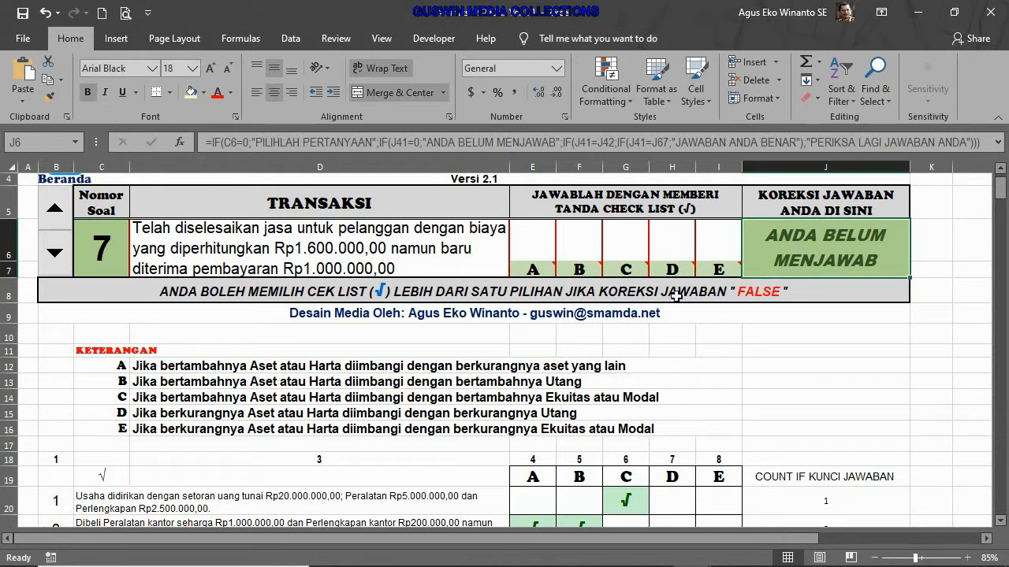
pyautogui.moveTo(565, 164)
pyautogui.mouseDown()
pyautogui.moveTo(565, 201)
pyautogui.moveTo(565, 180)
pyautogui.mouseUp()
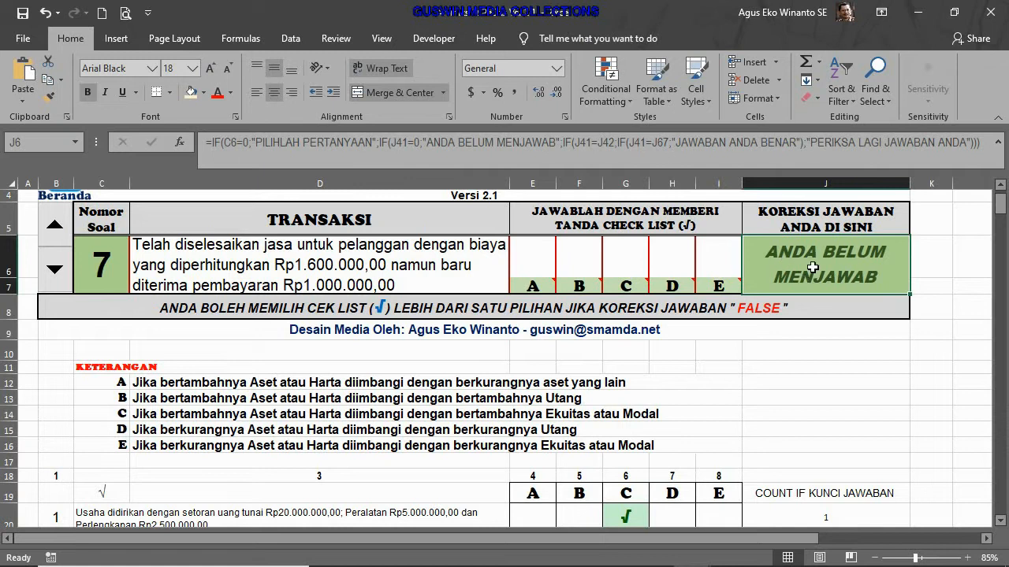
pyautogui.scroll(-4, 816, 370)
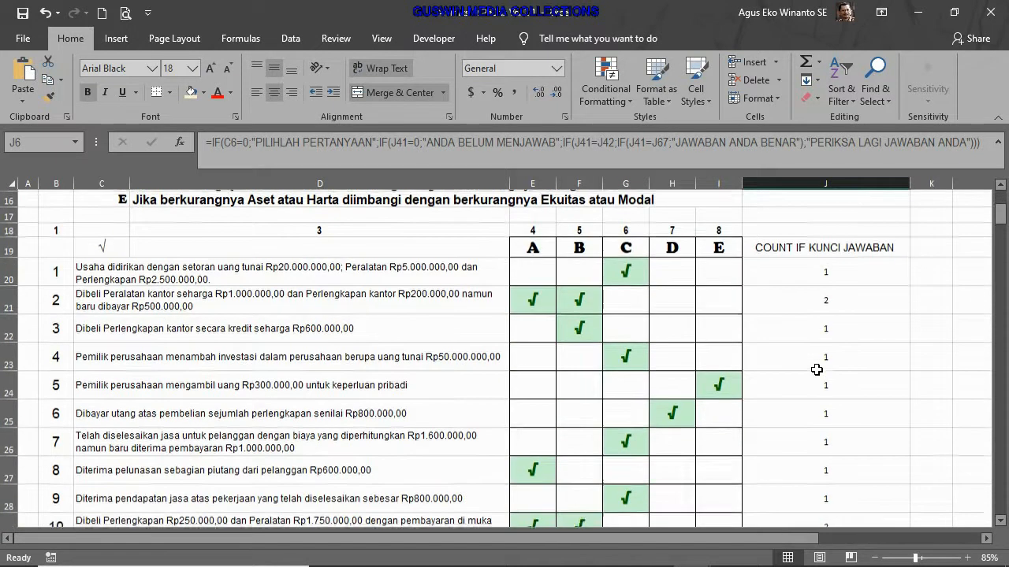
pyautogui.scroll(4, 585, 384)
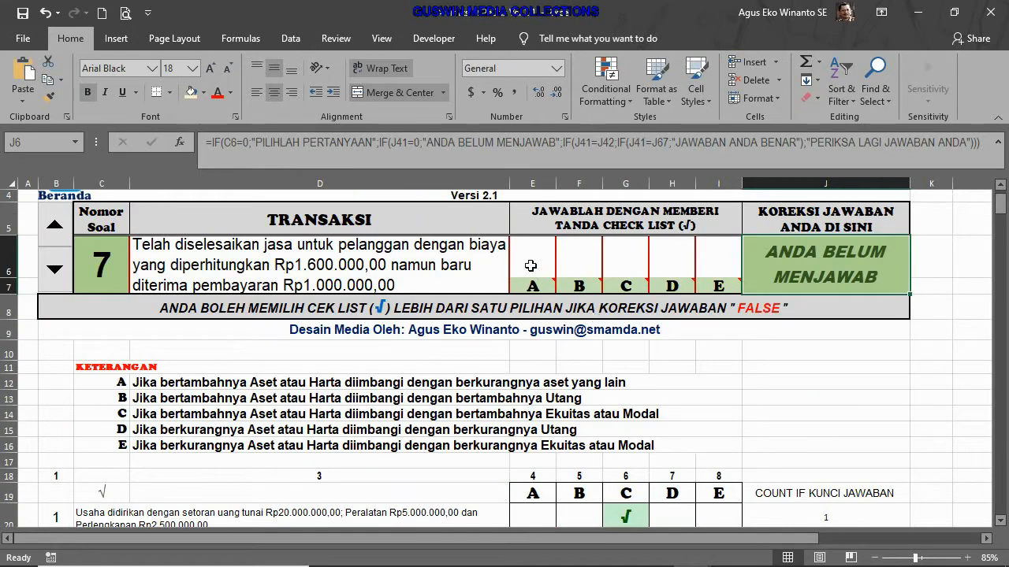
# Step: Select the check-mark answer cells for A, B, D and E of question 7 one after another
pyautogui.click(530, 267)
pyautogui.click(581, 260)
pyautogui.click(658, 245)
pyautogui.click(722, 244)
# Step: Inspect the COUNTIF formulas that count the answer-key check marks for questions 1 and 2
pyautogui.scroll(-2, 711, 345)
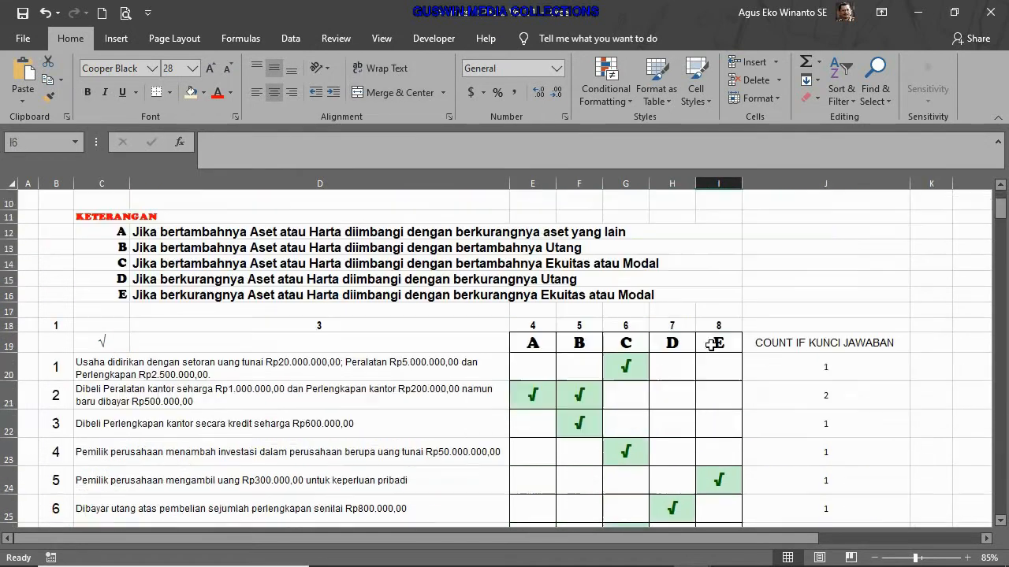
pyautogui.scroll(-1, 710, 344)
pyautogui.scroll(-1, 644, 365)
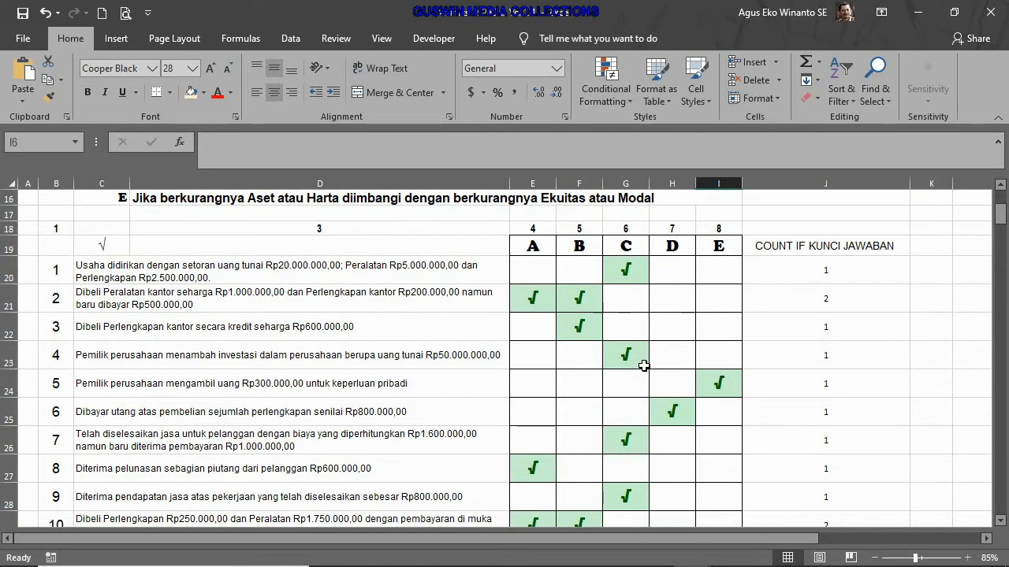
pyautogui.click(807, 273)
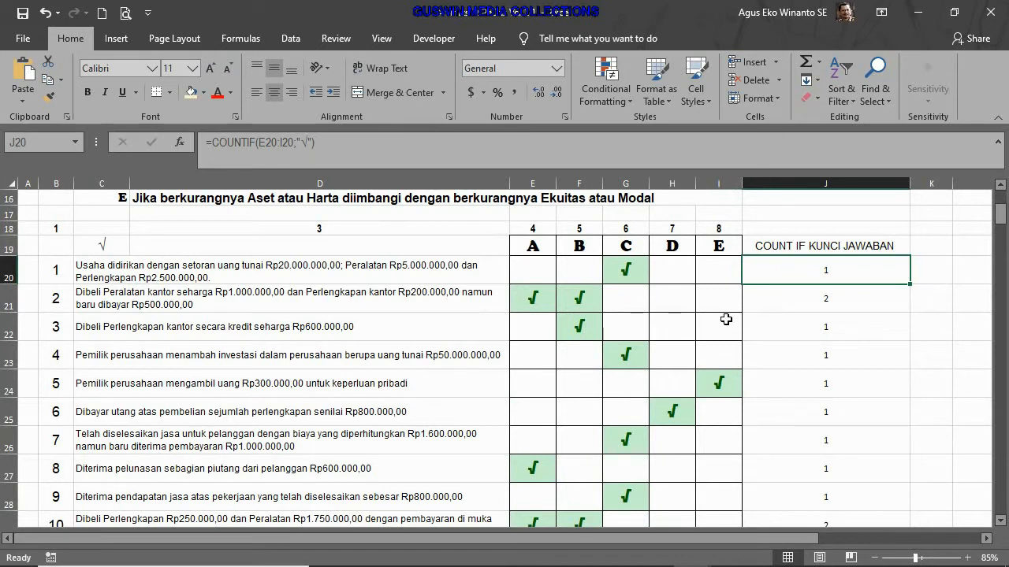
pyautogui.click(540, 273)
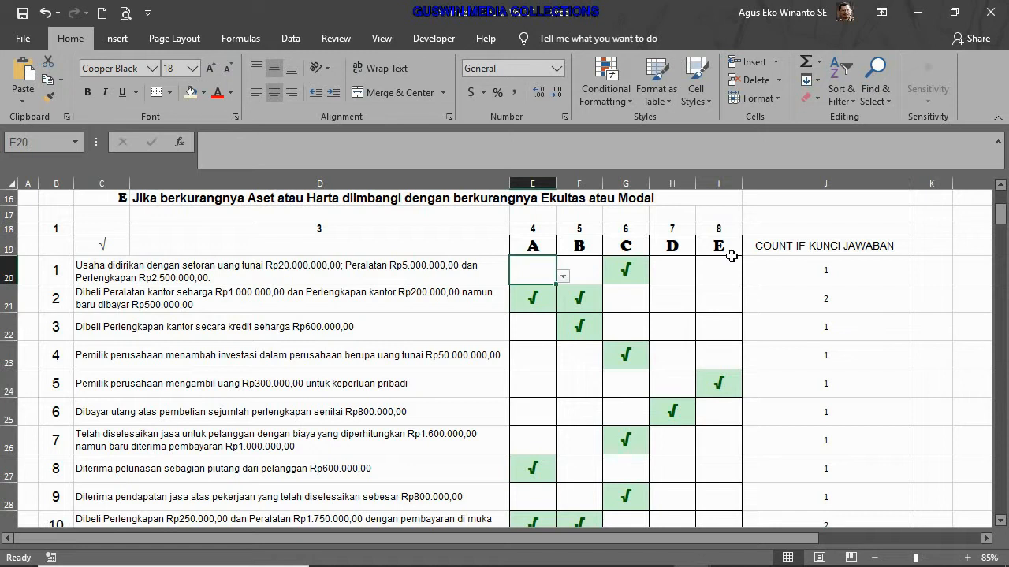
pyautogui.click(806, 277)
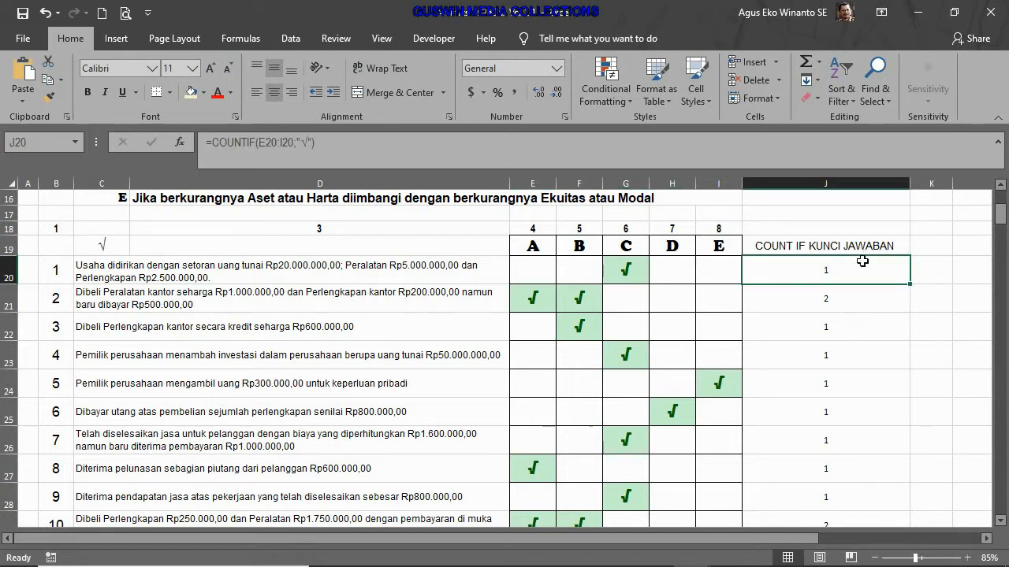
pyautogui.click(817, 306)
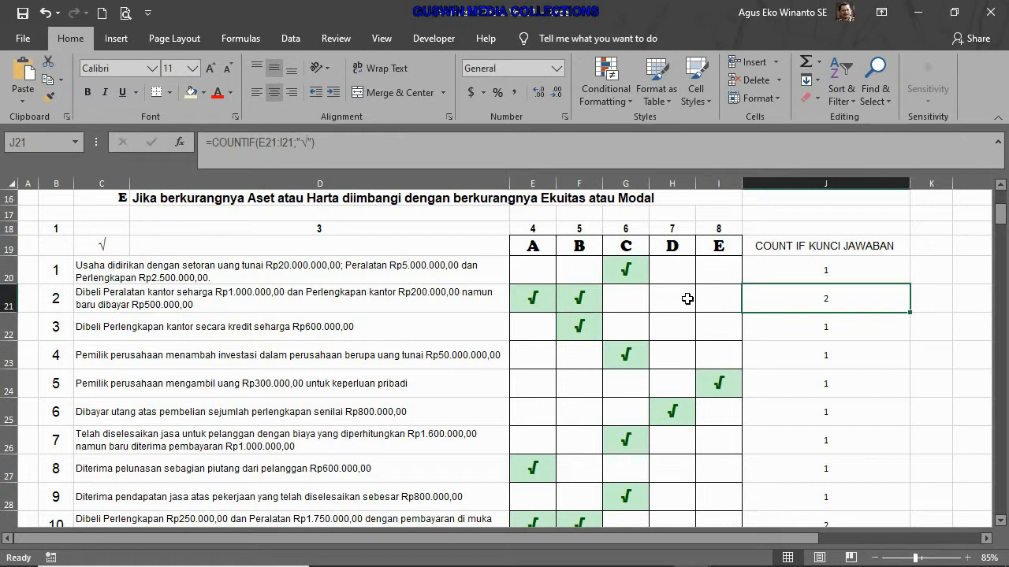
# Step: Add a √ under option C for question 2 in the answer key and check its count cell
pyautogui.click(639, 306)
pyautogui.click(656, 305)
pyautogui.click(636, 326)
pyautogui.click(798, 331)
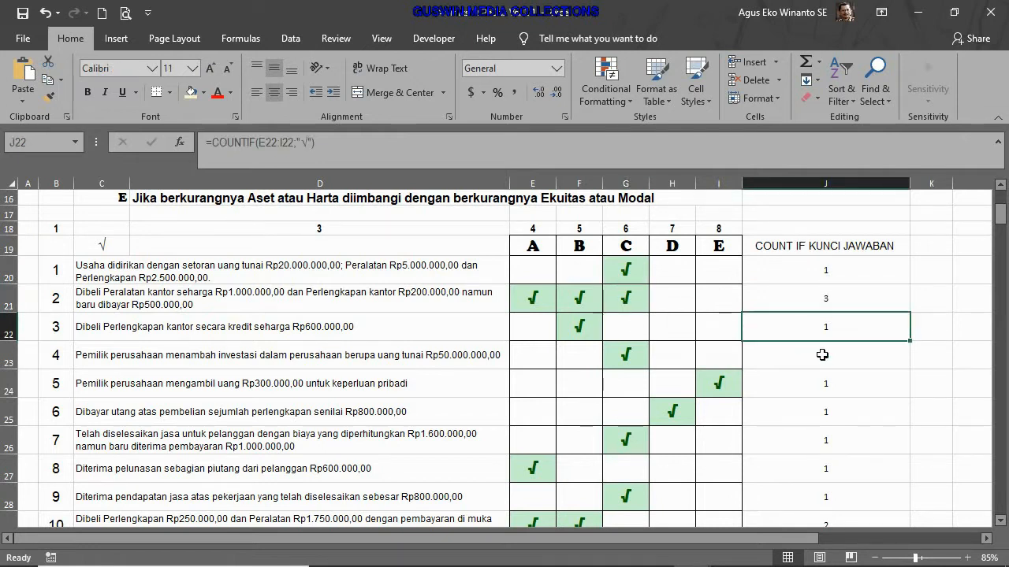
pyautogui.click(831, 304)
# Step: Examine the quiz area, the answer key and the 0/1 helper table beneath it
pyautogui.scroll(2, 837, 322)
pyautogui.scroll(2, 837, 322)
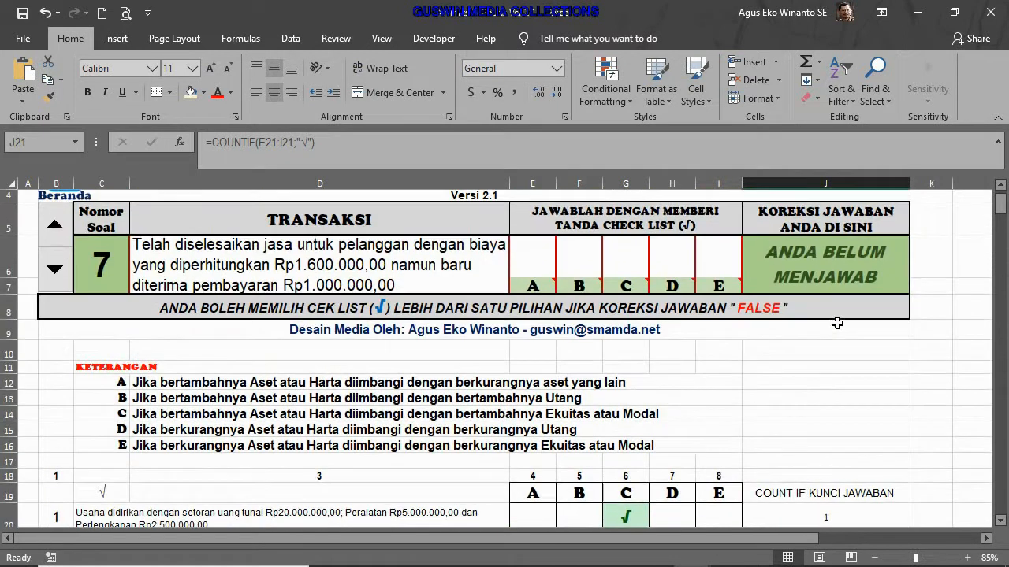
pyautogui.scroll(-11, 770, 339)
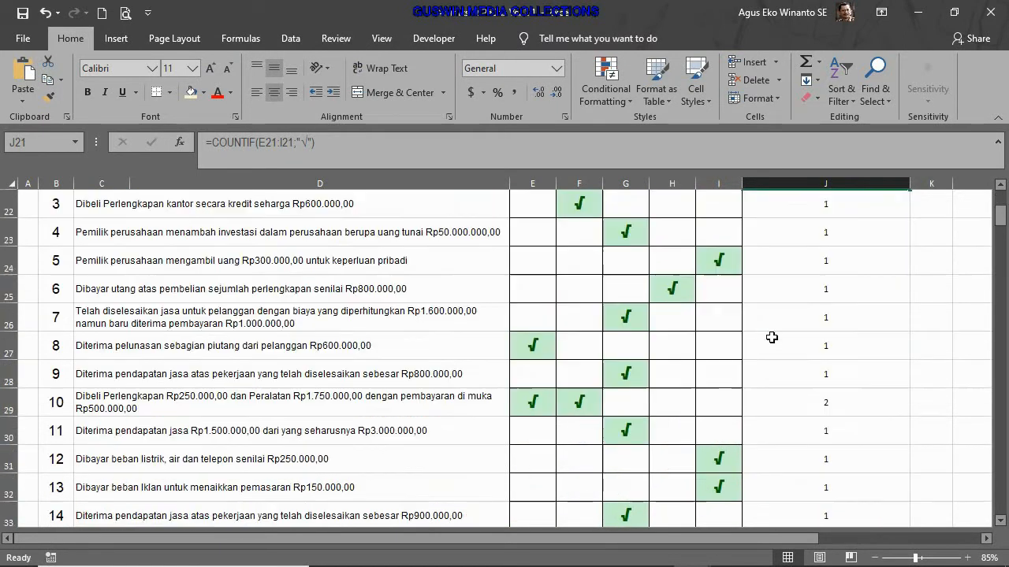
pyautogui.scroll(-3, 625, 387)
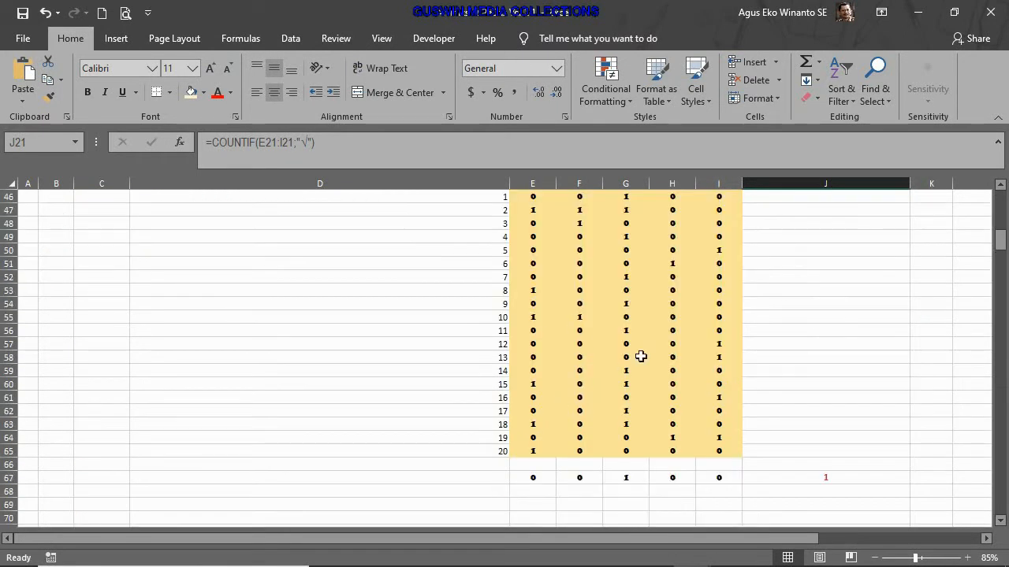
pyautogui.scroll(5, 676, 352)
pyautogui.scroll(8, 663, 352)
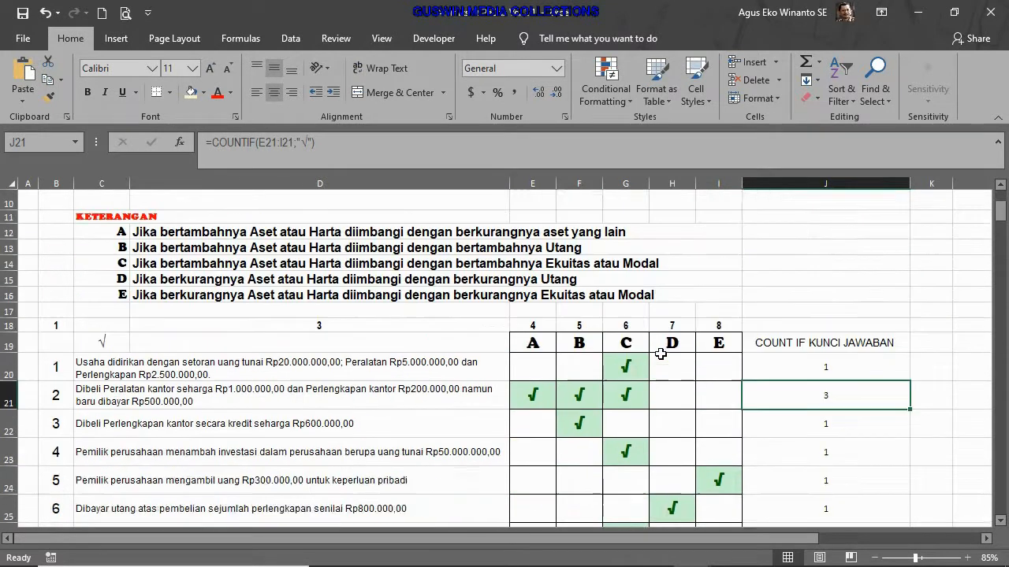
pyautogui.scroll(-3, 660, 344)
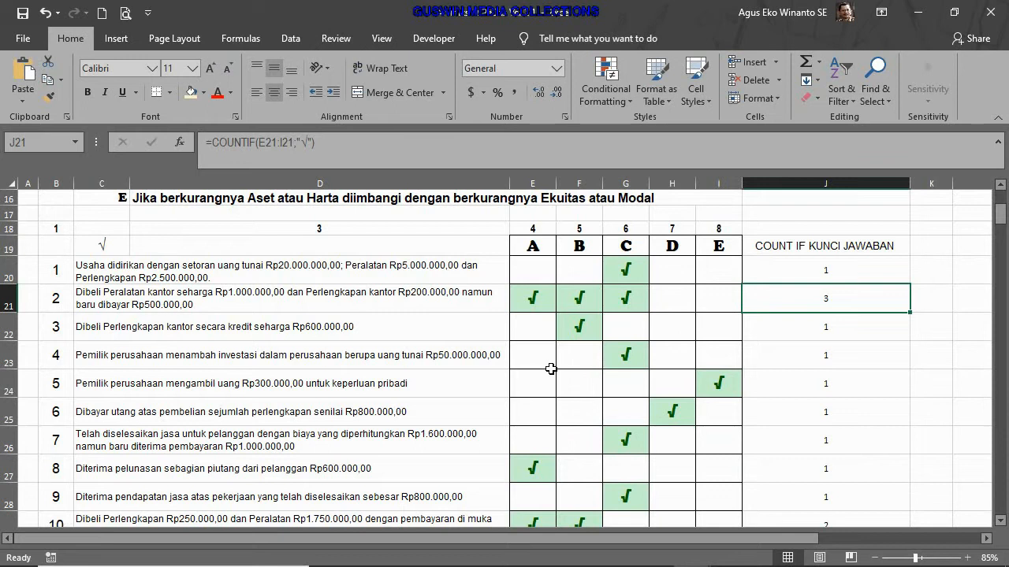
pyautogui.scroll(5, 555, 363)
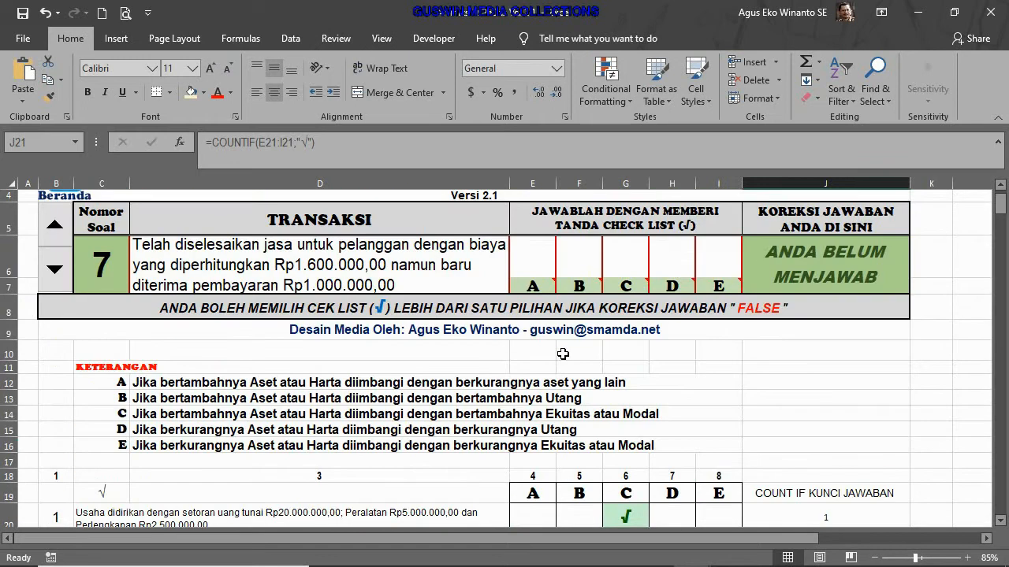
# Step: Go through the transaction texts of questions 1 to 5 in the question list
pyautogui.scroll(-3, 544, 361)
pyautogui.click(226, 340)
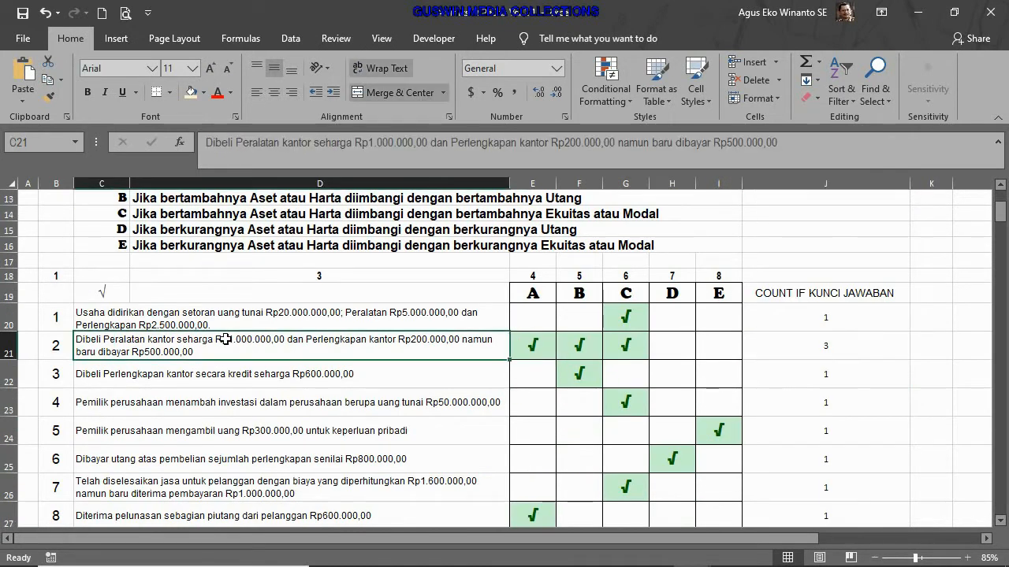
pyautogui.click(212, 323)
pyautogui.click(207, 366)
pyautogui.click(198, 404)
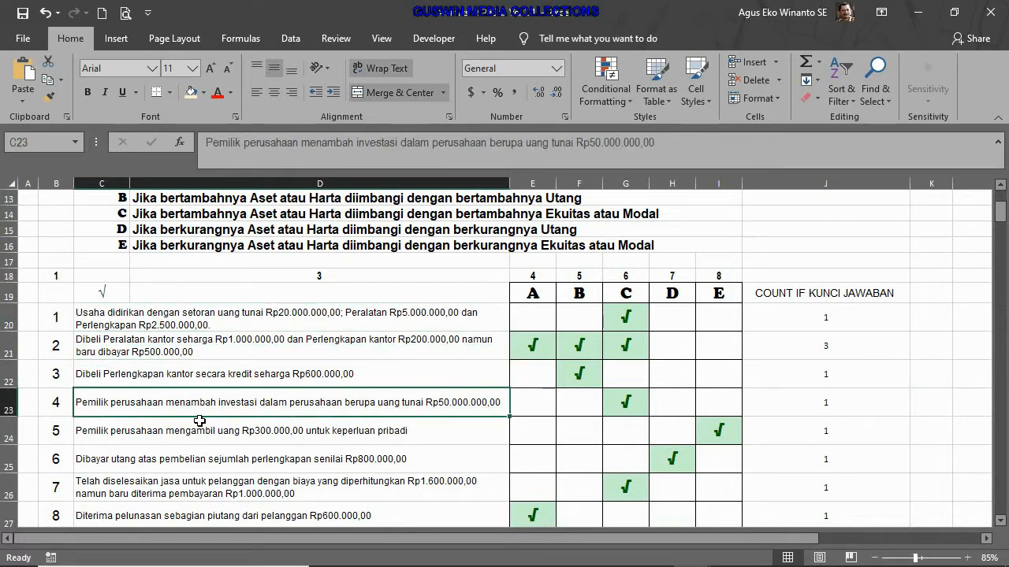
pyautogui.click(200, 430)
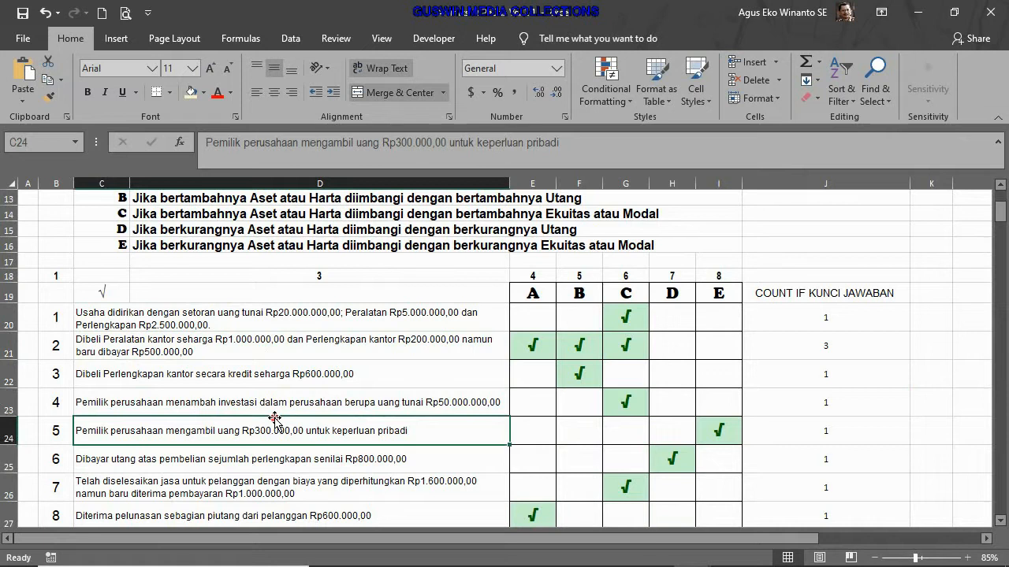
pyautogui.scroll(2, 261, 384)
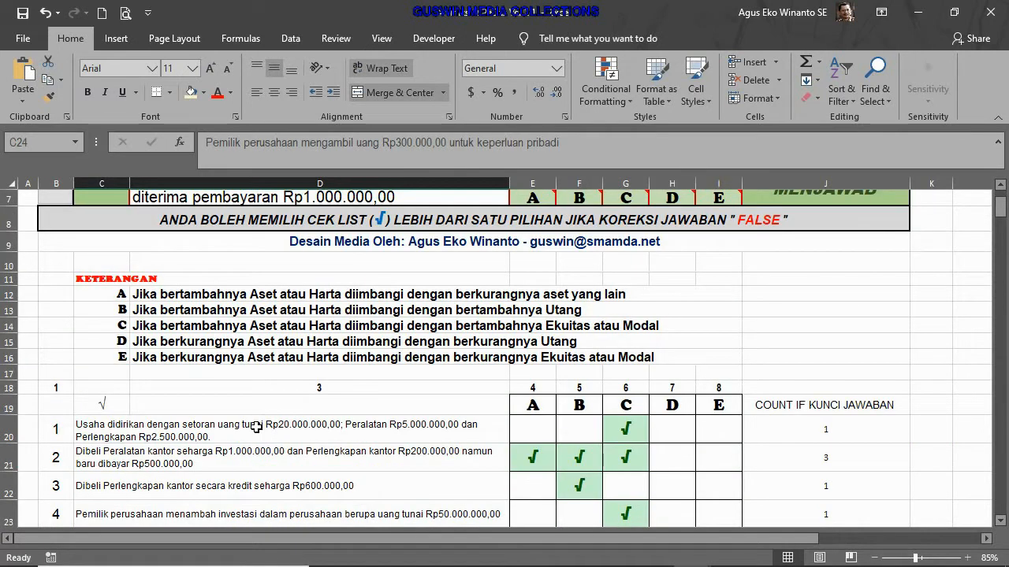
pyautogui.click(257, 427)
# Step: Set the question number to 0 and compare the transaction cell's VLOOKUP formula with the question list
pyautogui.scroll(2, 392, 450)
pyautogui.click(396, 333)
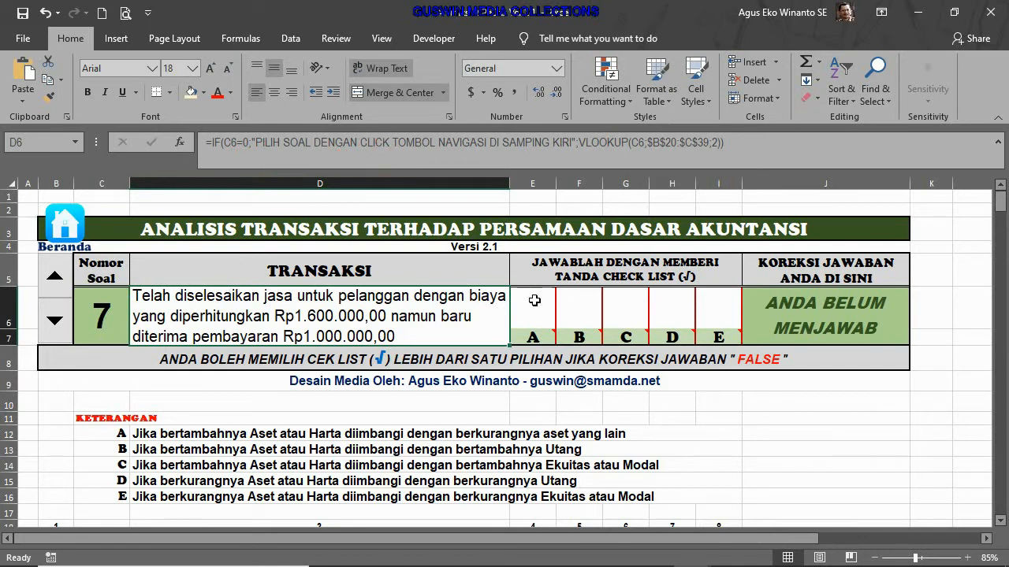
pyautogui.click(57, 320)
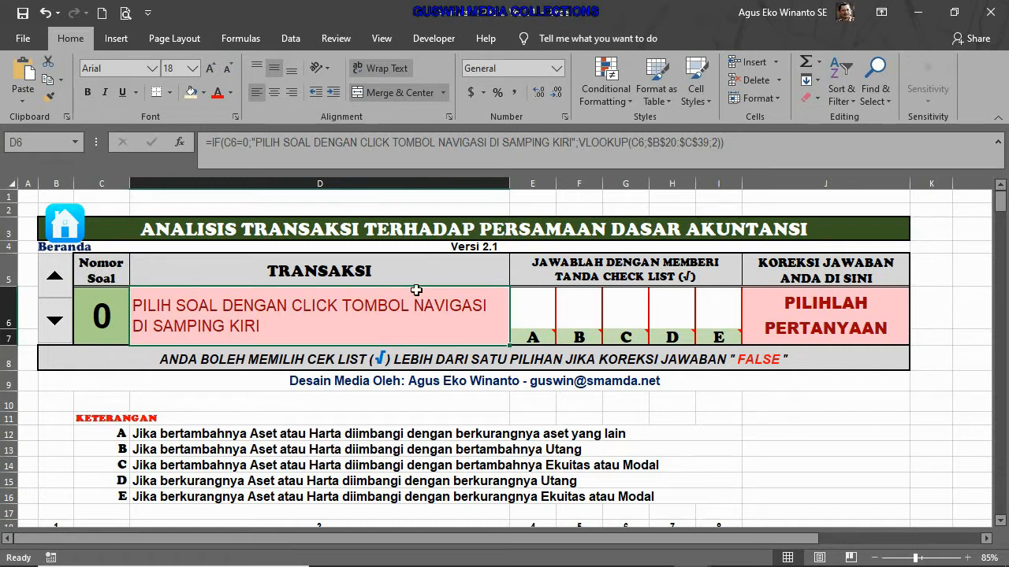
pyautogui.scroll(-5, 236, 276)
pyautogui.scroll(4, 148, 386)
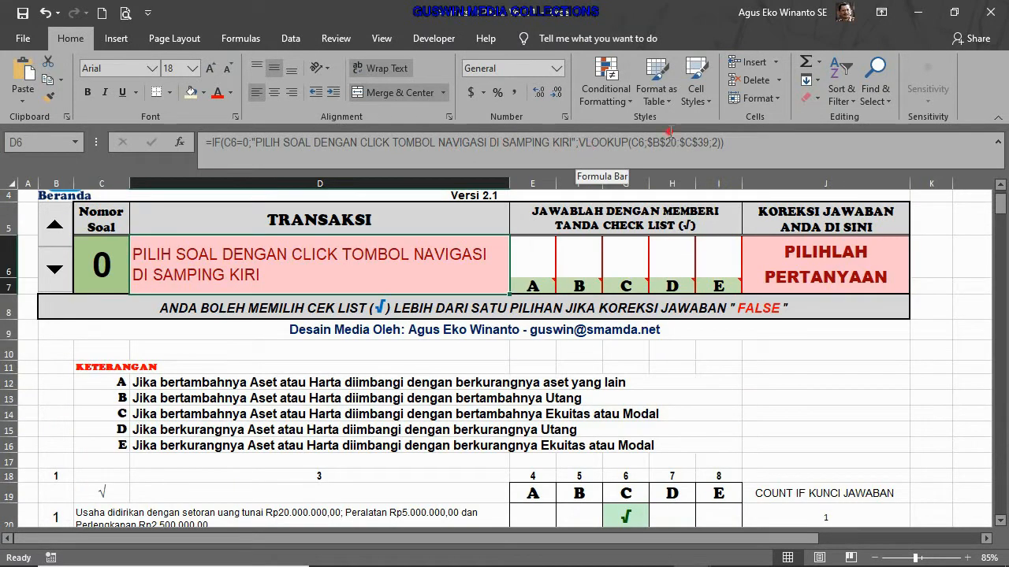
pyautogui.scroll(-5, 465, 313)
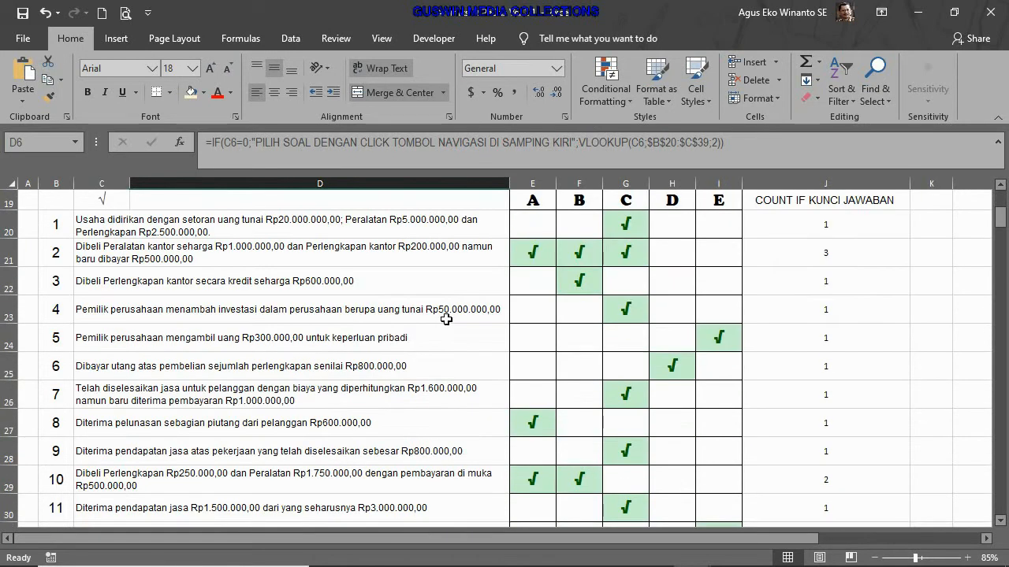
pyautogui.scroll(4, 446, 319)
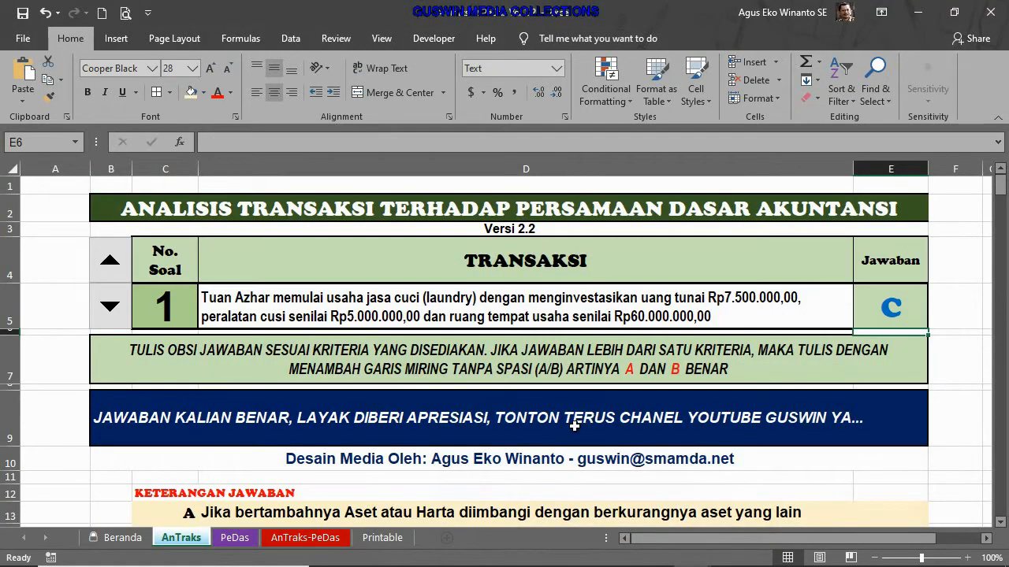
# Step: In the Ver 2.2 workbook, select the instruction cell and the feedback cell, and enlarge the formula bar to show the whole feedback formula
pyautogui.click(468, 366)
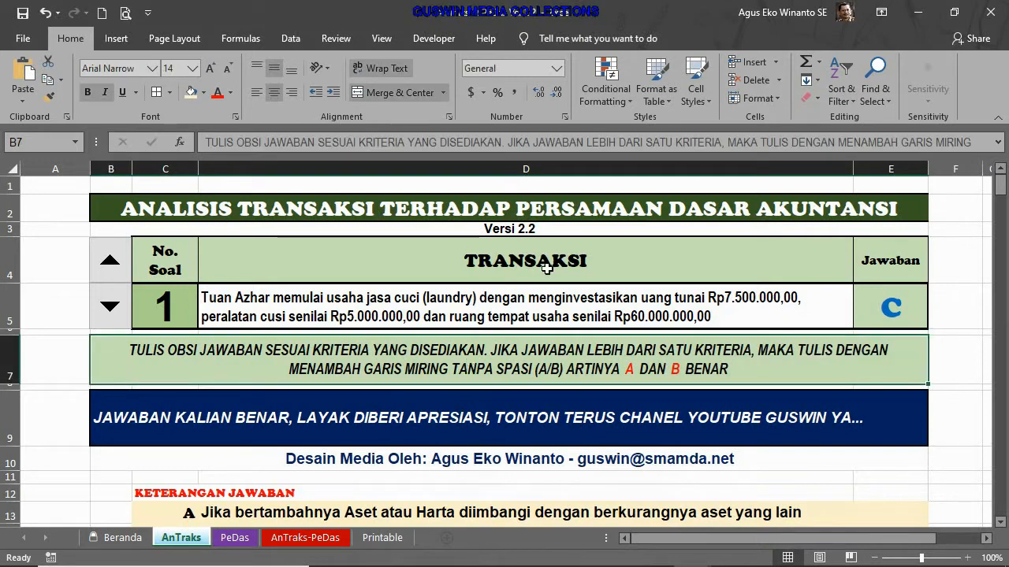
pyautogui.moveTo(534, 159); pyautogui.dragTo(525, 181)
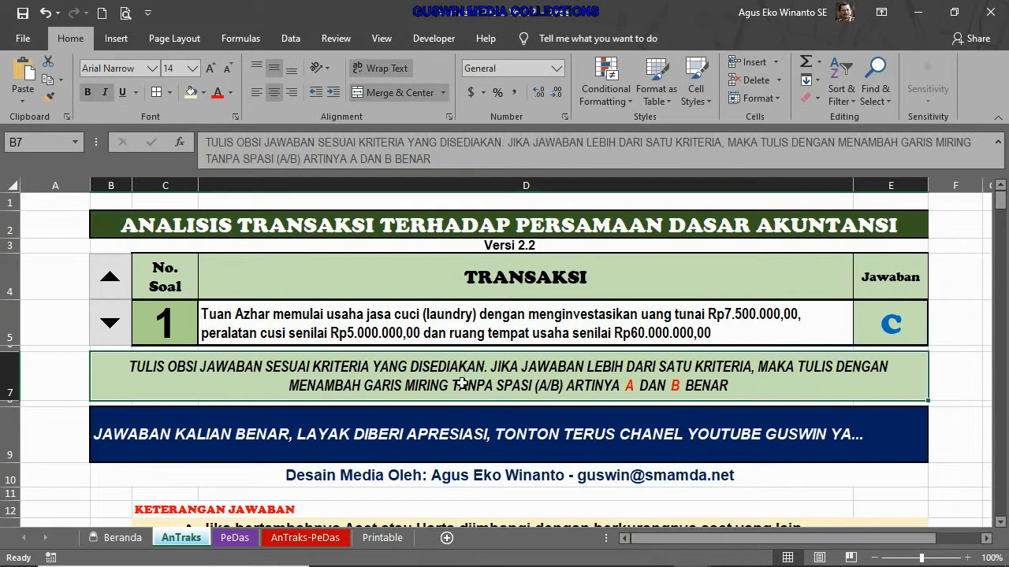
pyautogui.click(431, 431)
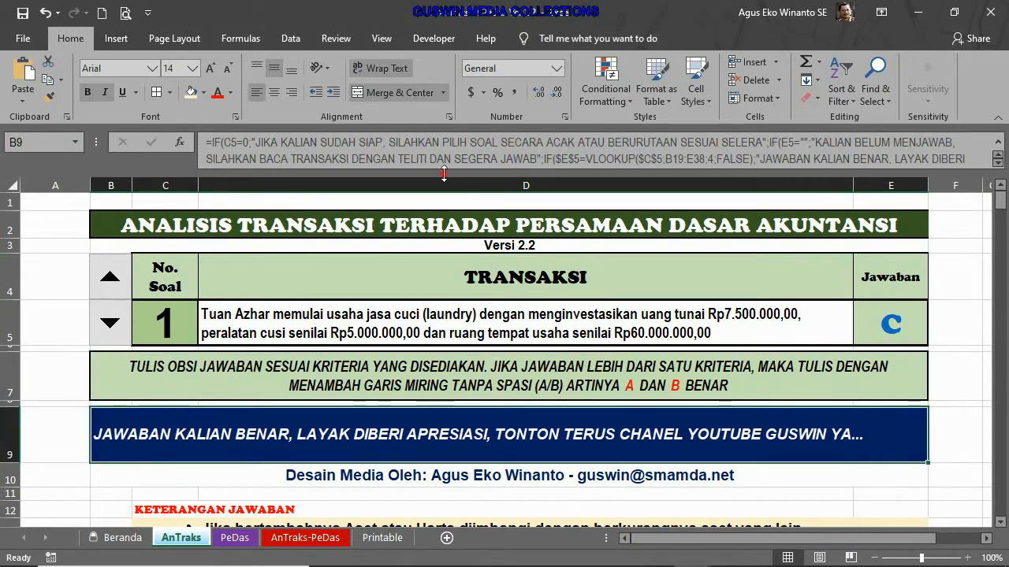
pyautogui.moveTo(443, 168); pyautogui.dragTo(439, 213)
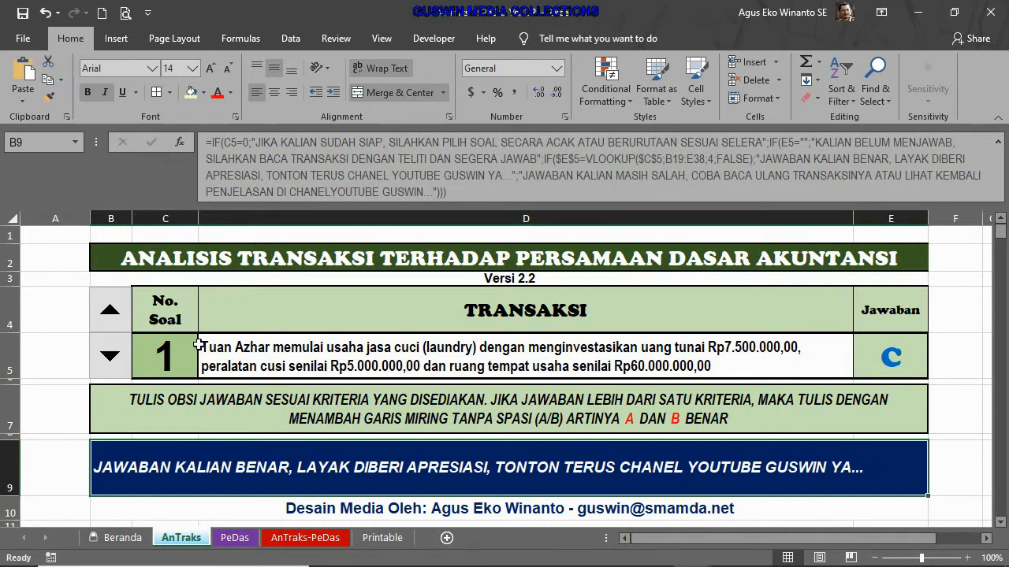
# Step: Move the question number down to 0 and back to 1, and inspect the transaction cell's lookup formula
pyautogui.click(113, 359)
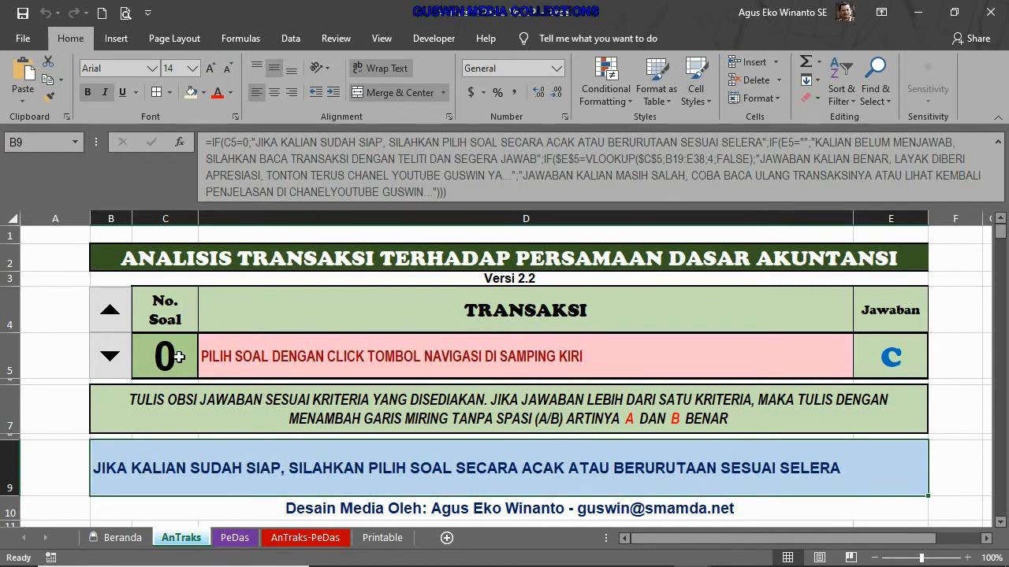
pyautogui.click(117, 315)
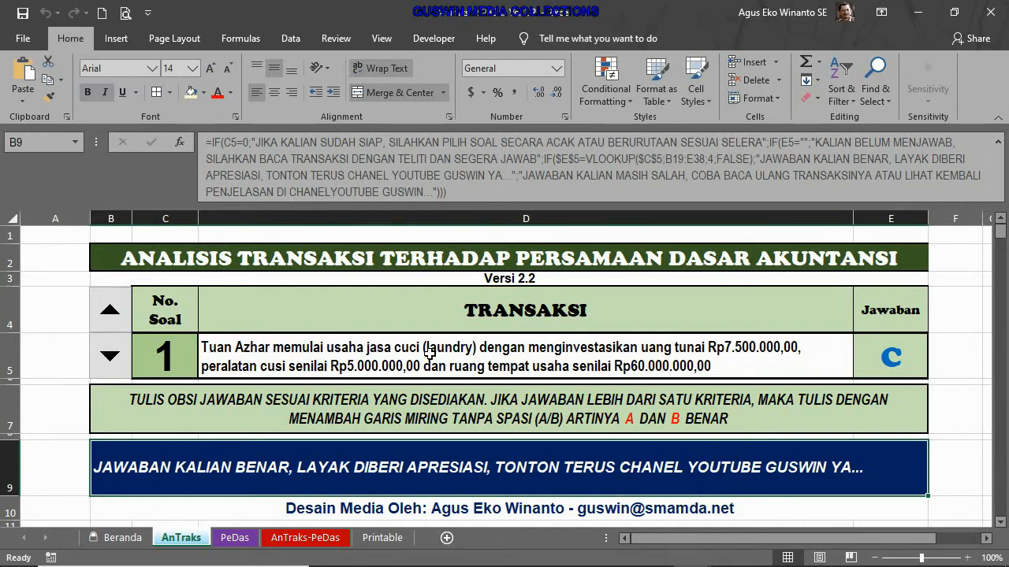
pyautogui.click(410, 398)
pyautogui.click(399, 356)
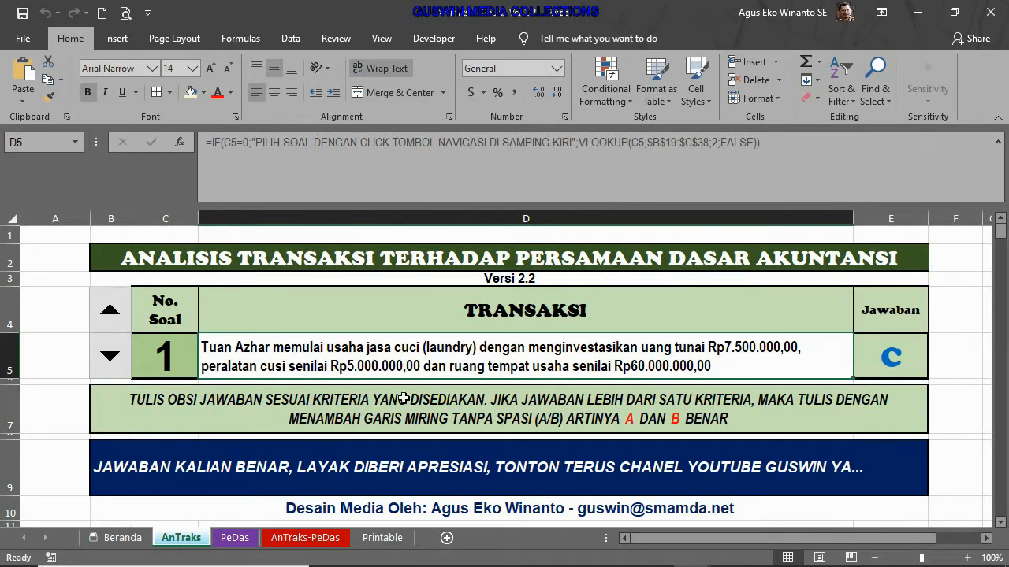
# Step: Review the feedback cell's formula, clear question 1's answer, and enter B as a trial answer
pyautogui.click(385, 469)
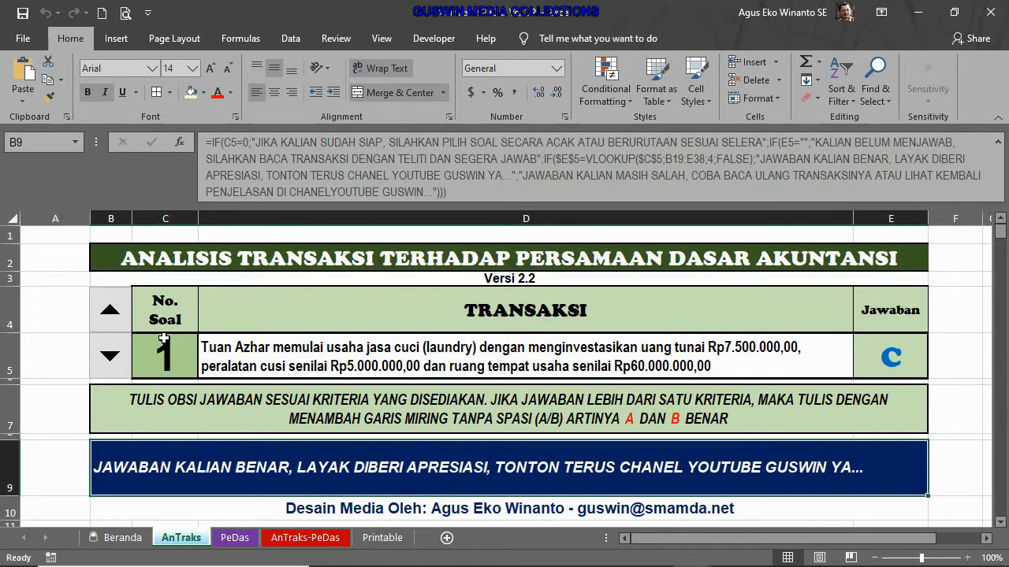
pyautogui.click(906, 352)
pyautogui.press('Delete')
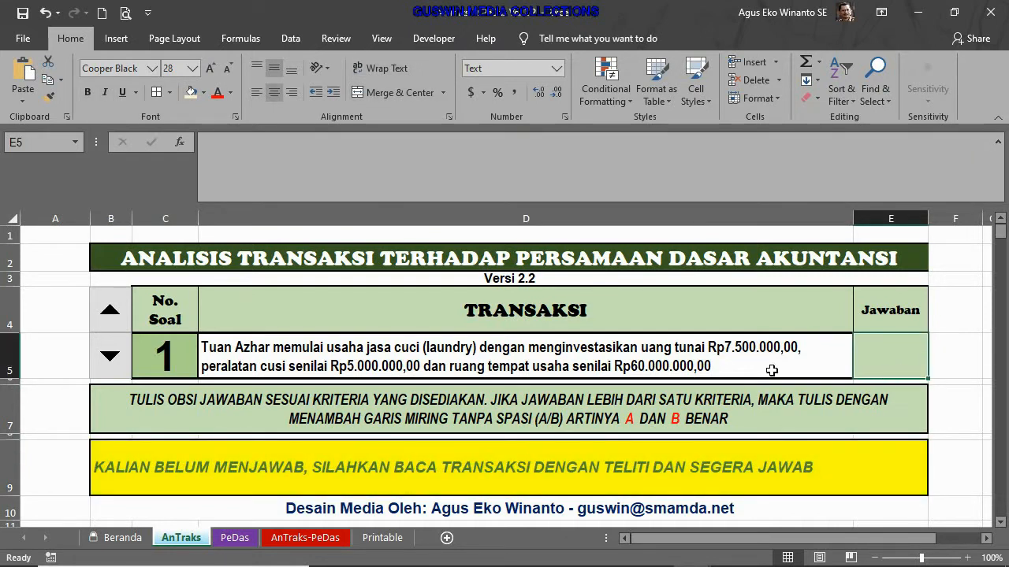
pyautogui.write('B')
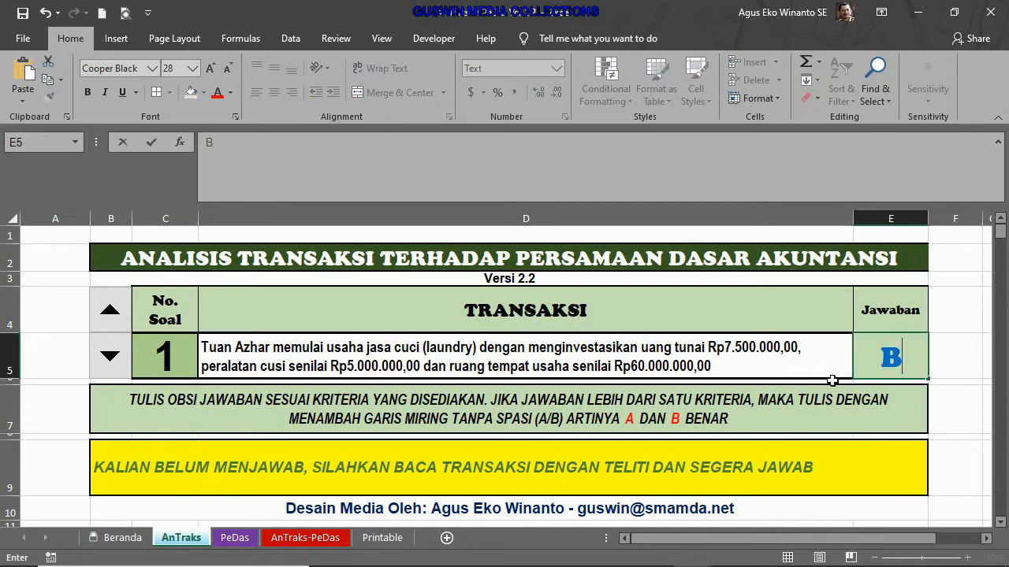
pyautogui.click(604, 391)
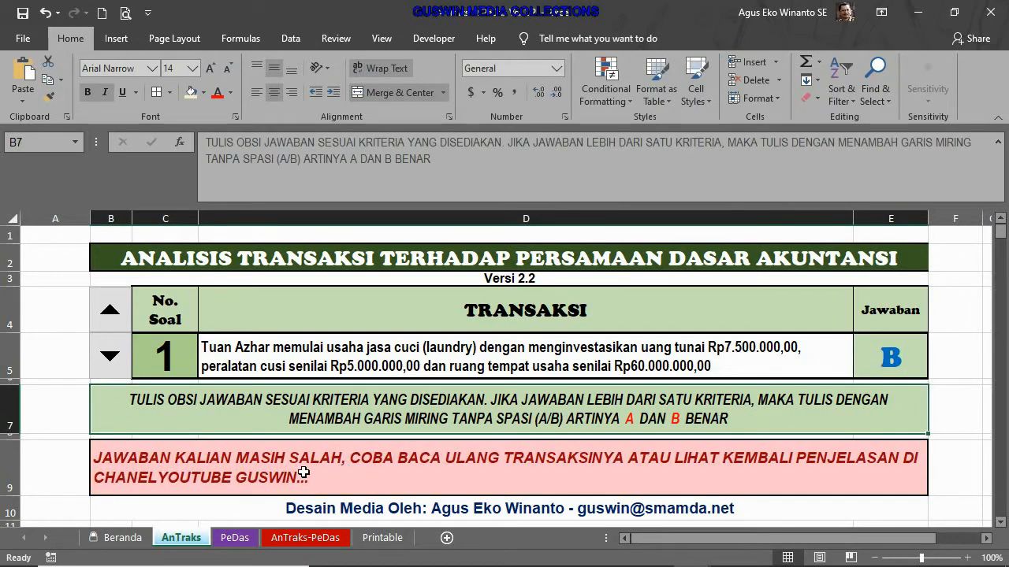
# Step: Enter C as the answer to question 1
pyautogui.click(886, 351)
pyautogui.write('C')
pyautogui.press('Return')
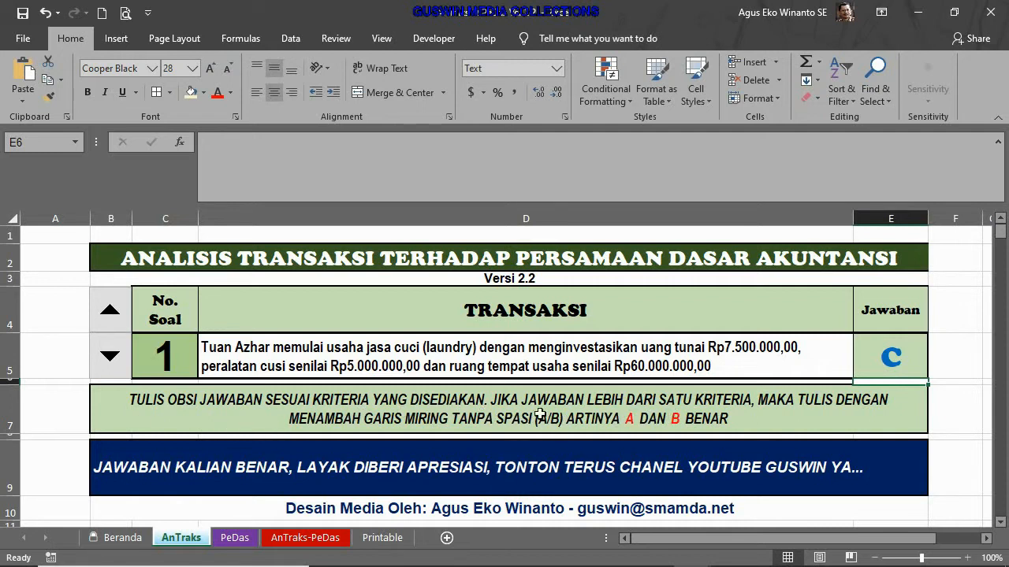
# Step: Shrink the formula bar to a single line
pyautogui.click(512, 219)
pyautogui.click(510, 186)
pyautogui.moveTo(503, 204); pyautogui.dragTo(501, 93)
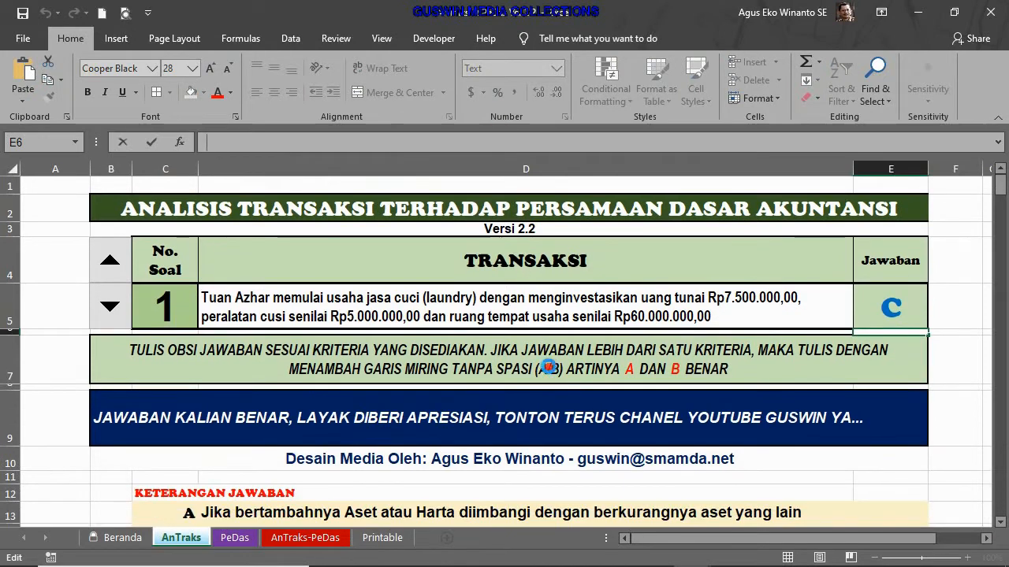
pyautogui.click(548, 366)
# Step: Look over the answer criteria and question list, and compare the formulas in the transaction cell and the feedback cell
pyautogui.scroll(-4, 544, 374)
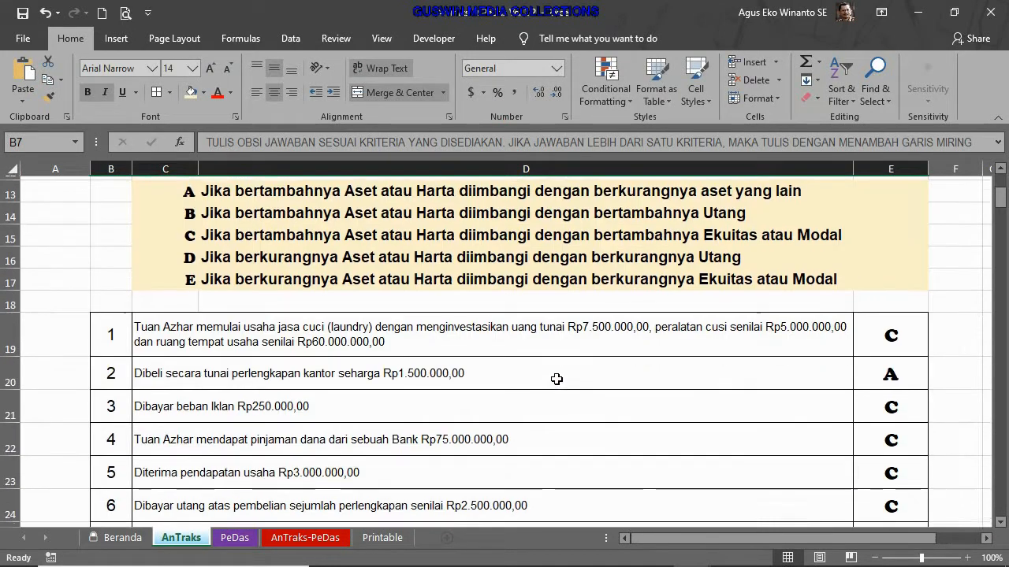
pyautogui.scroll(4, 558, 371)
pyautogui.scroll(-2, 556, 335)
pyautogui.scroll(2, 558, 335)
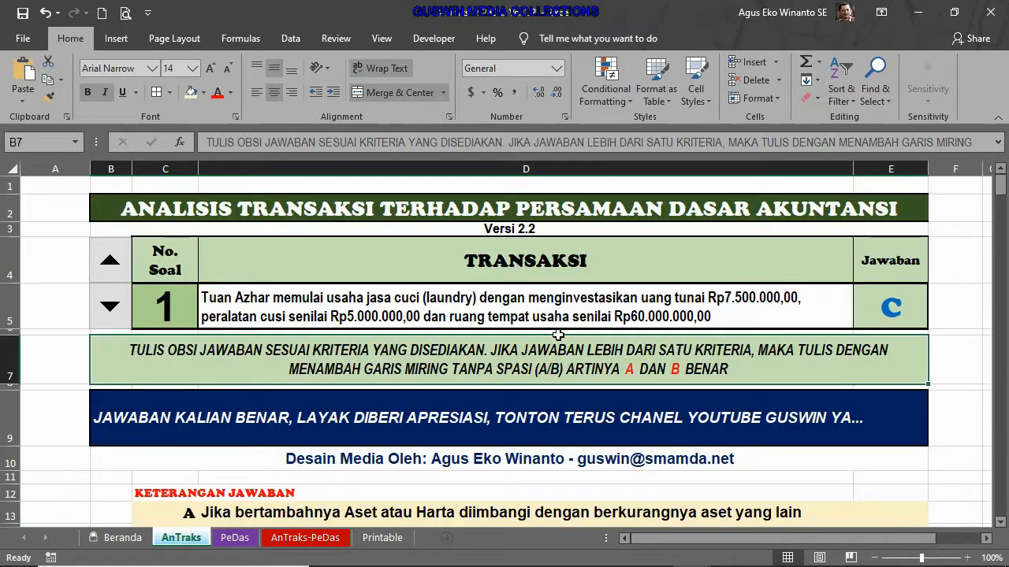
pyautogui.click(411, 428)
pyautogui.click(440, 317)
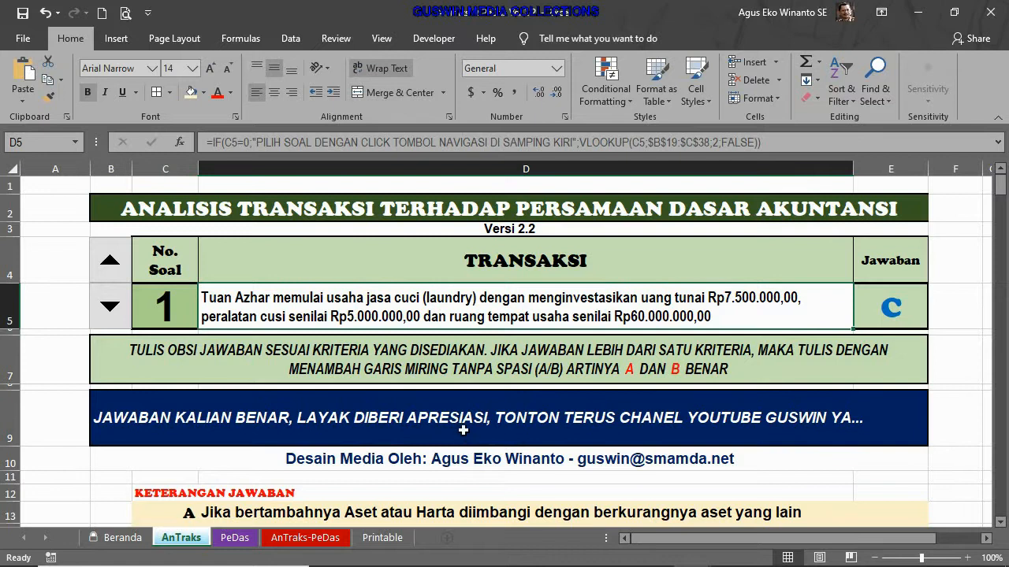
pyautogui.click(464, 431)
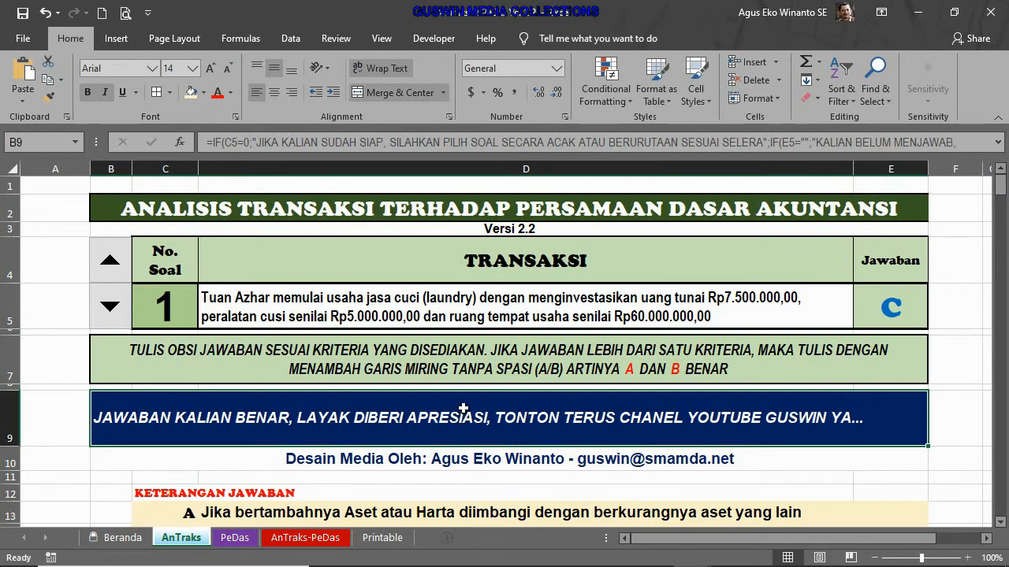
pyautogui.click(473, 305)
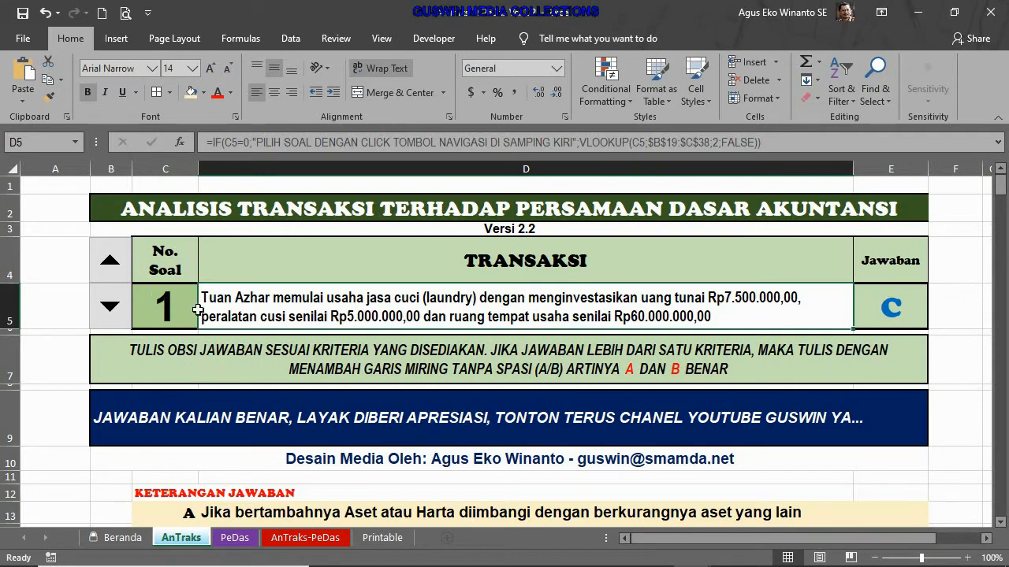
# Step: Change the quiz's question number to 3 using the number selector
pyautogui.click(94, 249)
pyautogui.click(115, 268)
pyautogui.click(115, 268)
pyautogui.click(115, 268)
pyautogui.click(106, 304)
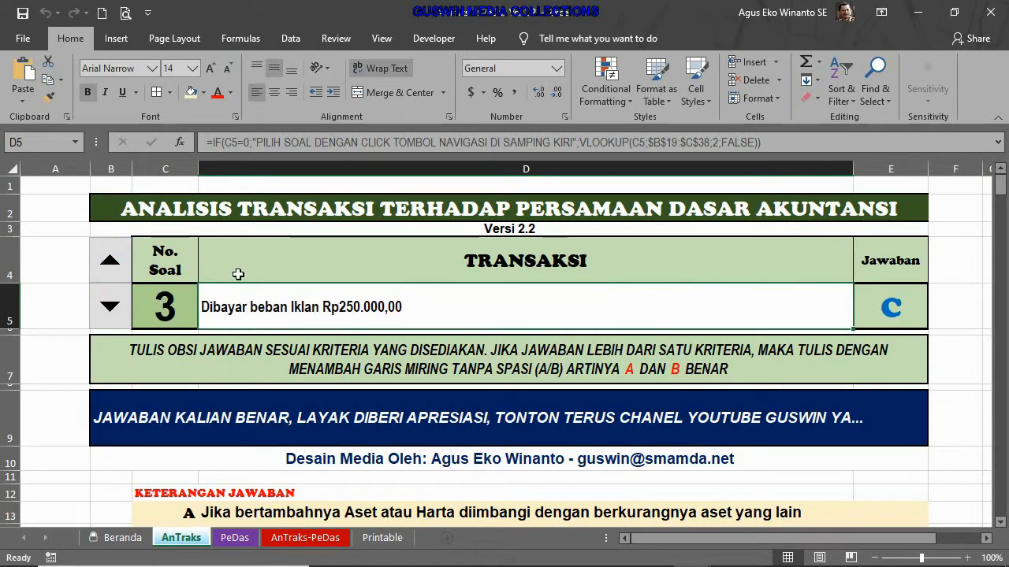
# Step: Examine the question list from question 1 through question 20, checking the transaction texts of questions 1 to 4
pyautogui.scroll(-2, 400, 297)
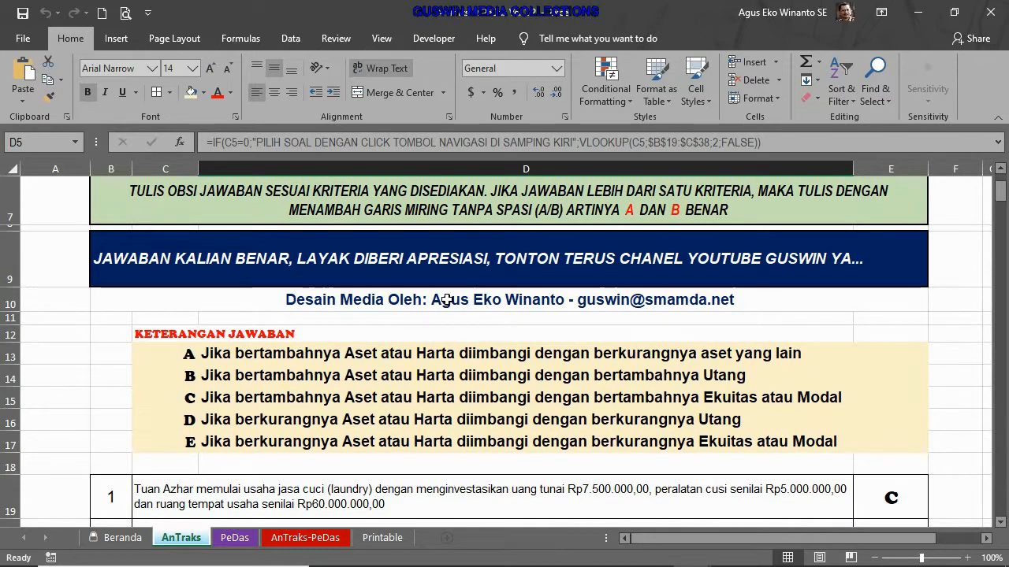
pyautogui.scroll(-2, 446, 300)
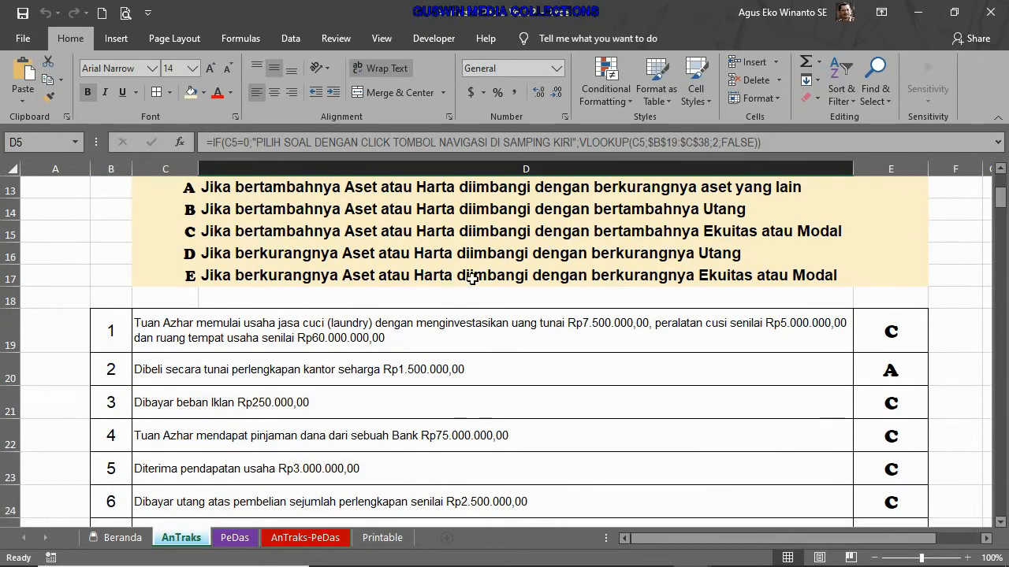
pyautogui.scroll(4, 472, 277)
pyautogui.scroll(-3, 475, 260)
pyautogui.scroll(-3, 475, 260)
pyautogui.click(404, 268)
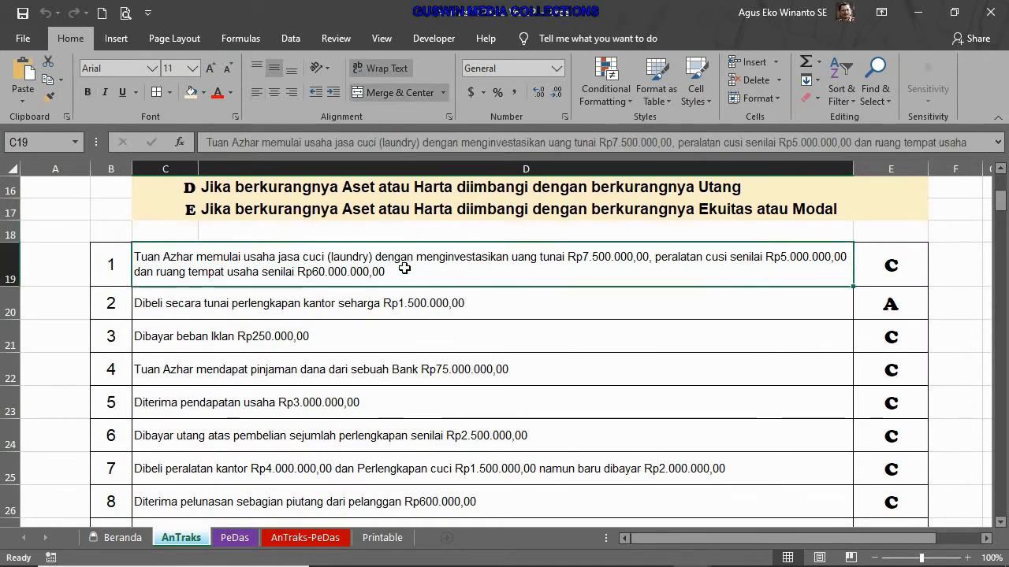
pyautogui.click(386, 307)
pyautogui.click(370, 337)
pyautogui.click(370, 376)
pyautogui.scroll(-2, 369, 372)
pyautogui.scroll(-5, 368, 373)
pyautogui.scroll(2, 247, 290)
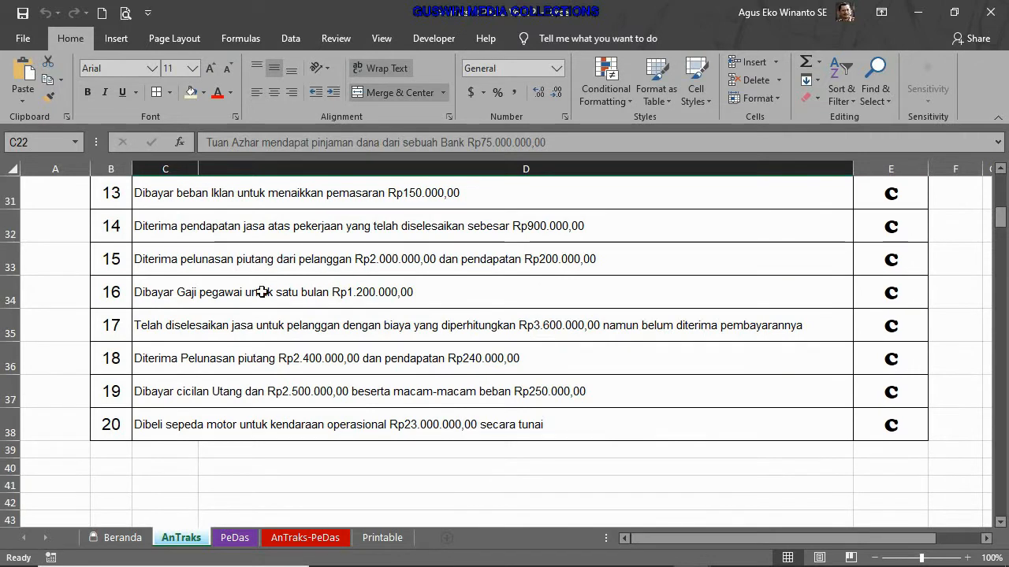
pyautogui.scroll(5, 349, 291)
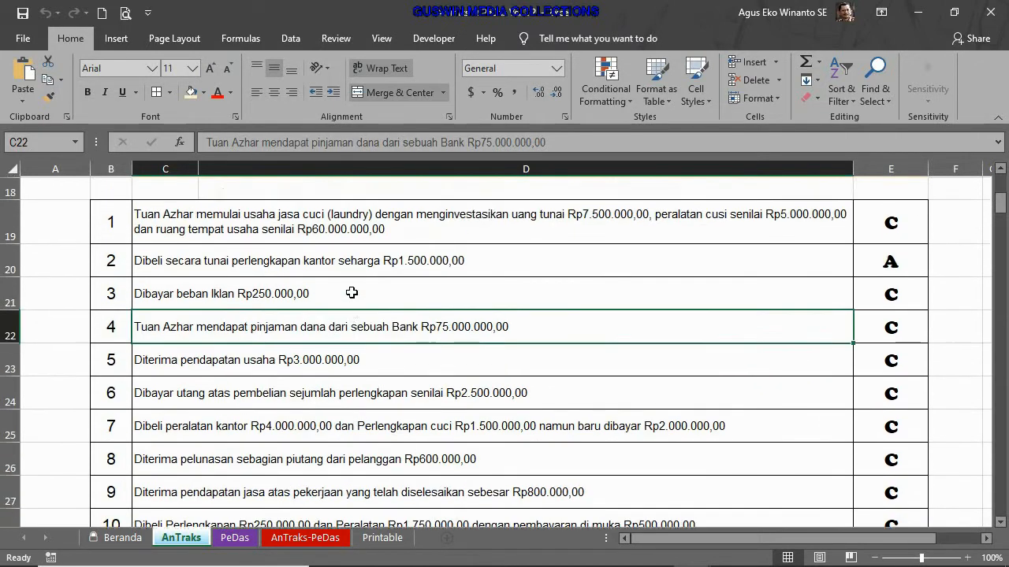
# Step: Go through the transaction texts of questions 2 to 7, review the remaining list, and revisit question 1's text
pyautogui.click(337, 272)
pyautogui.click(334, 307)
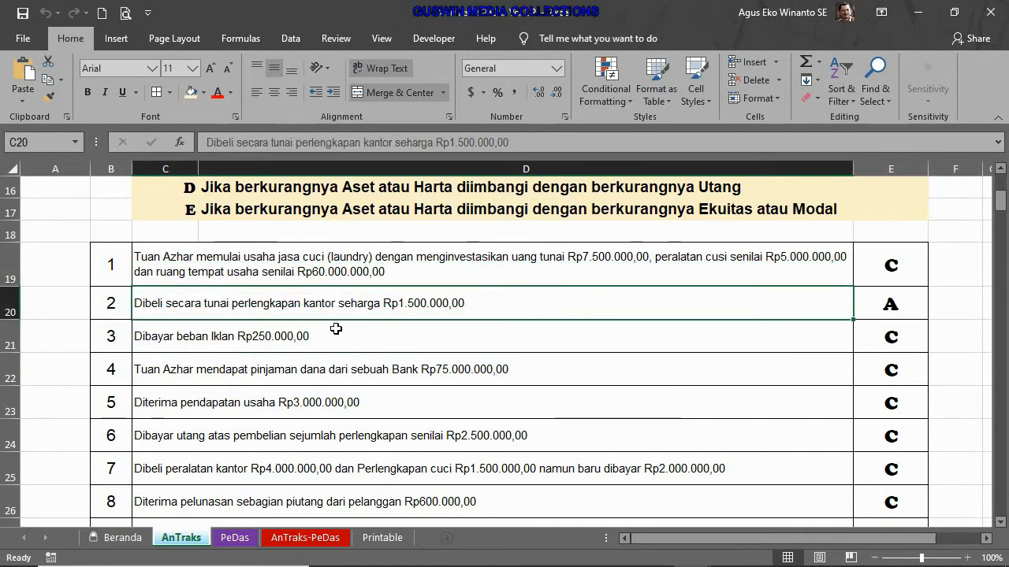
pyautogui.click(335, 334)
pyautogui.click(326, 365)
pyautogui.click(334, 411)
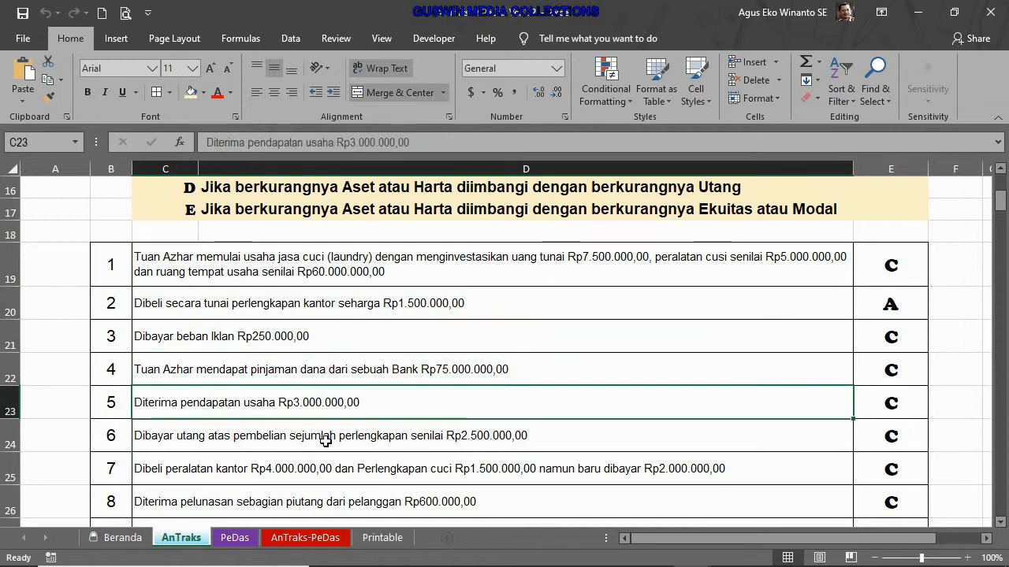
pyautogui.click(325, 440)
pyautogui.click(337, 470)
pyautogui.scroll(-4, 375, 428)
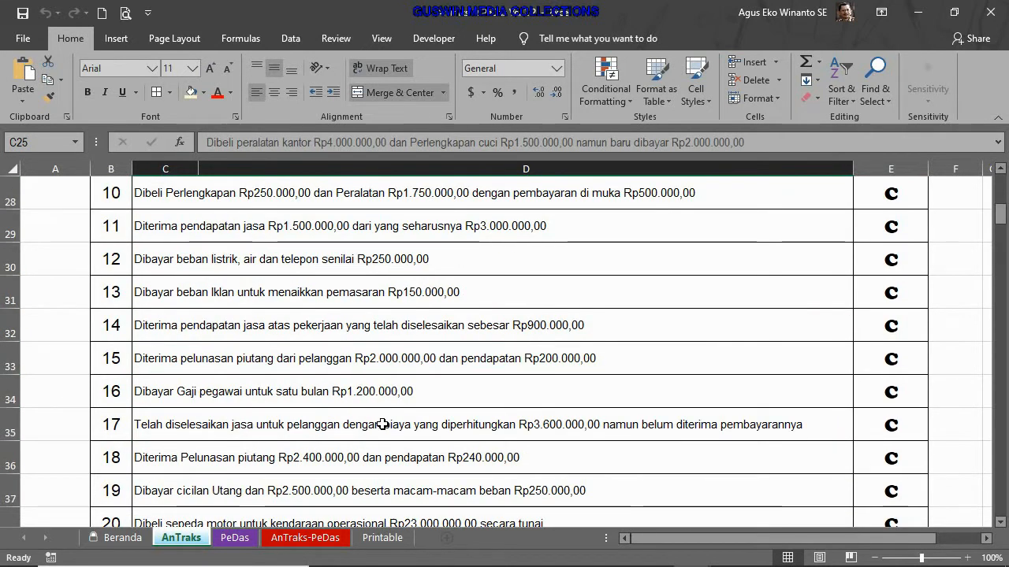
pyautogui.scroll(7, 521, 360)
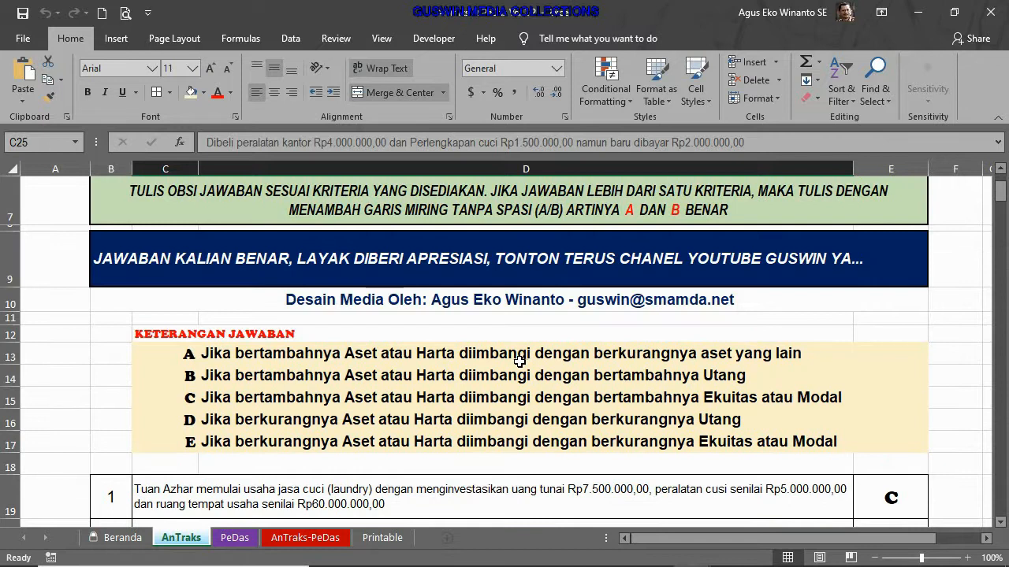
pyautogui.scroll(-3, 520, 360)
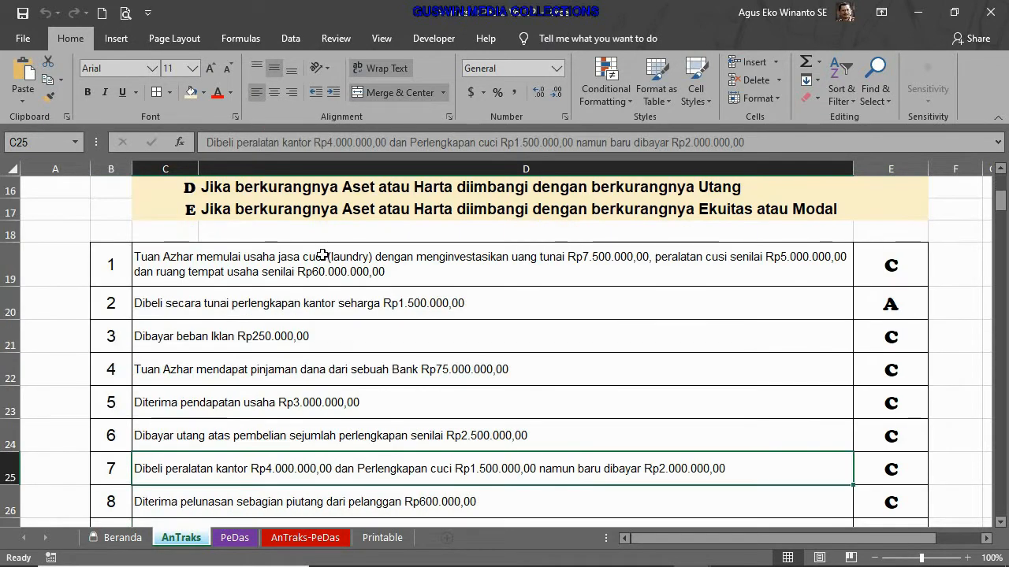
pyautogui.click(302, 275)
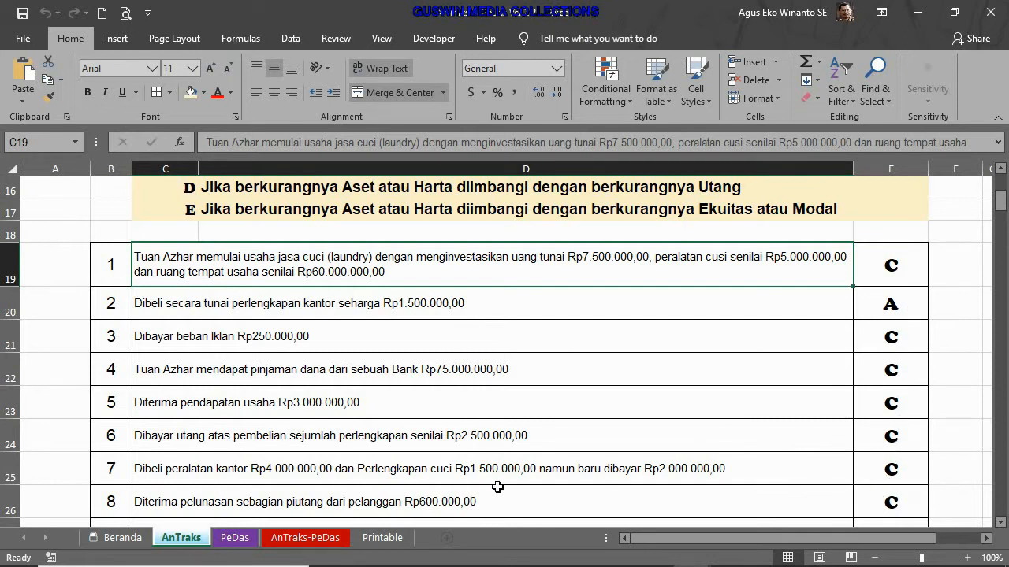
pyautogui.scroll(-2, 504, 489)
pyautogui.scroll(7, 770, 390)
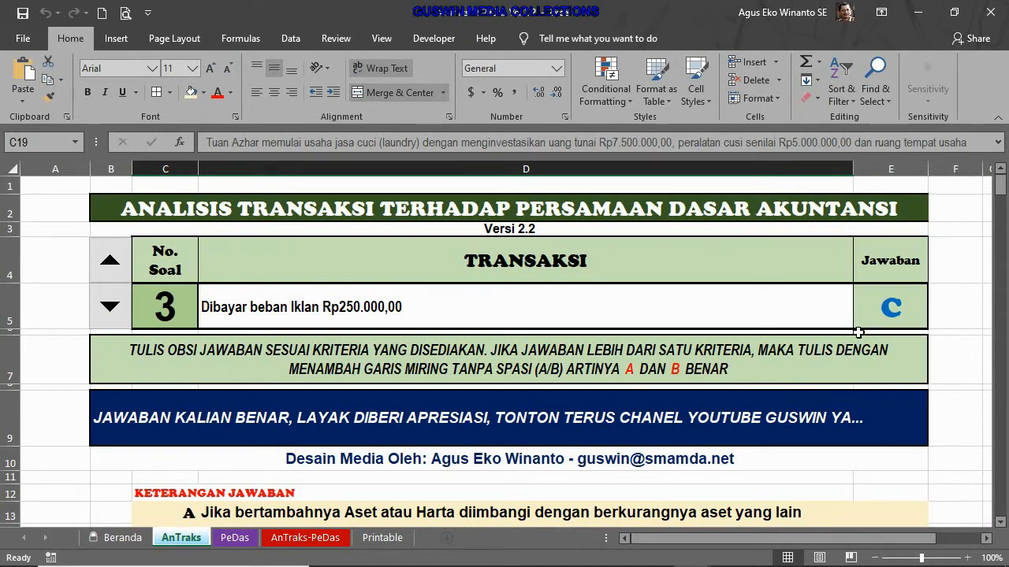
# Step: Select the answer cell for question 3 and compare its entry with the answer key beside the question list
pyautogui.click(903, 312)
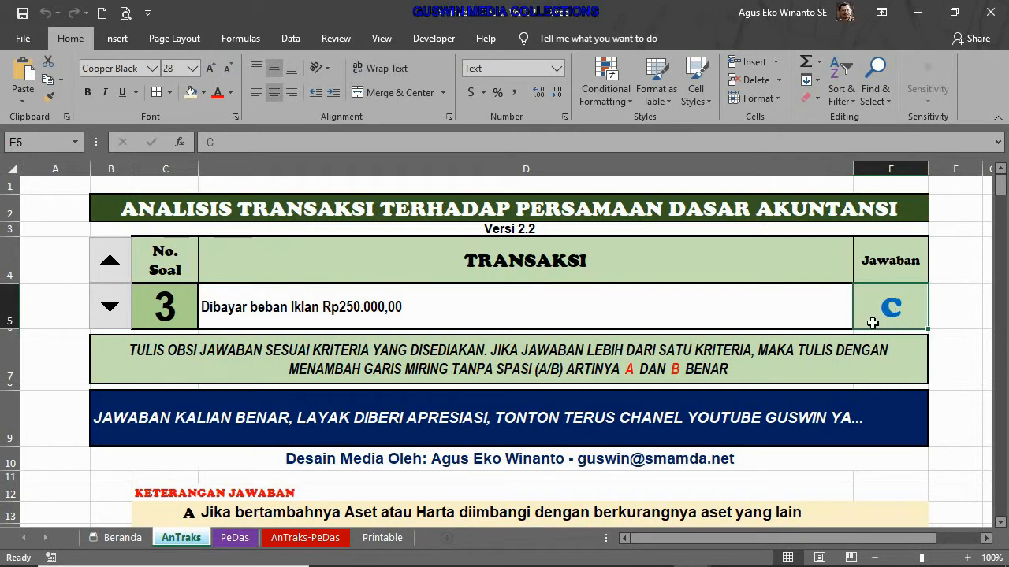
pyautogui.scroll(-5, 872, 323)
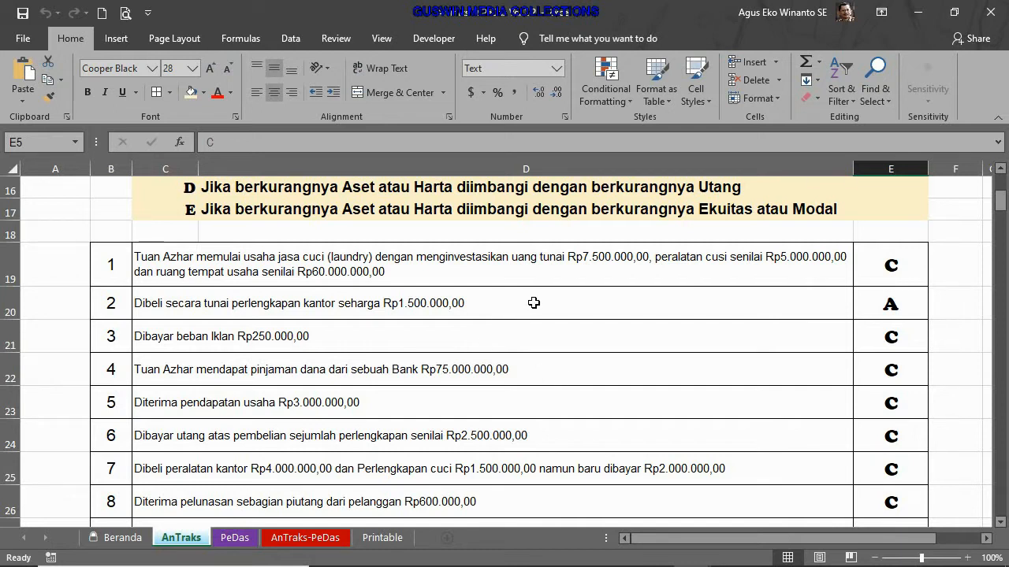
pyautogui.scroll(5, 874, 324)
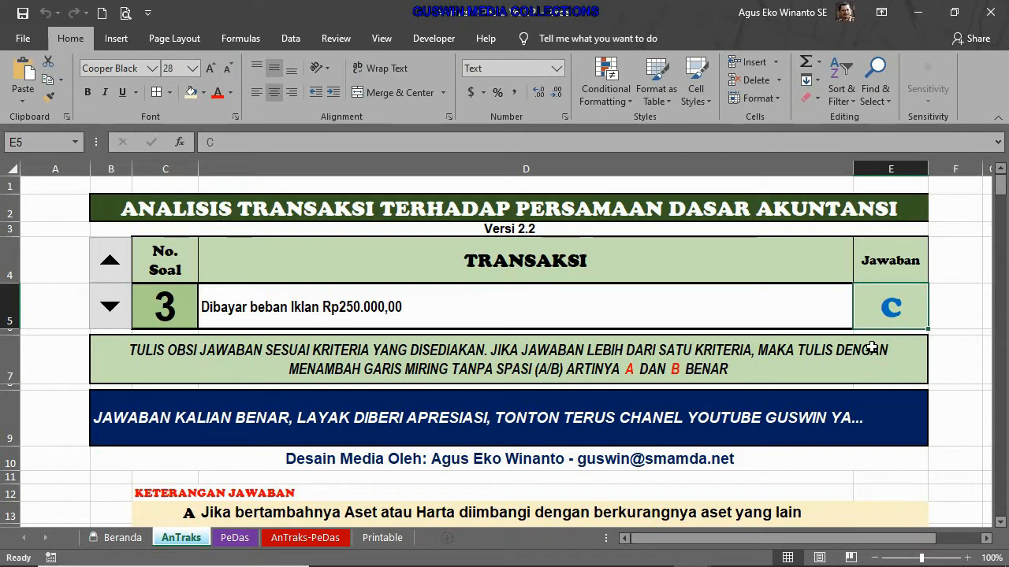
pyautogui.scroll(-1, 744, 378)
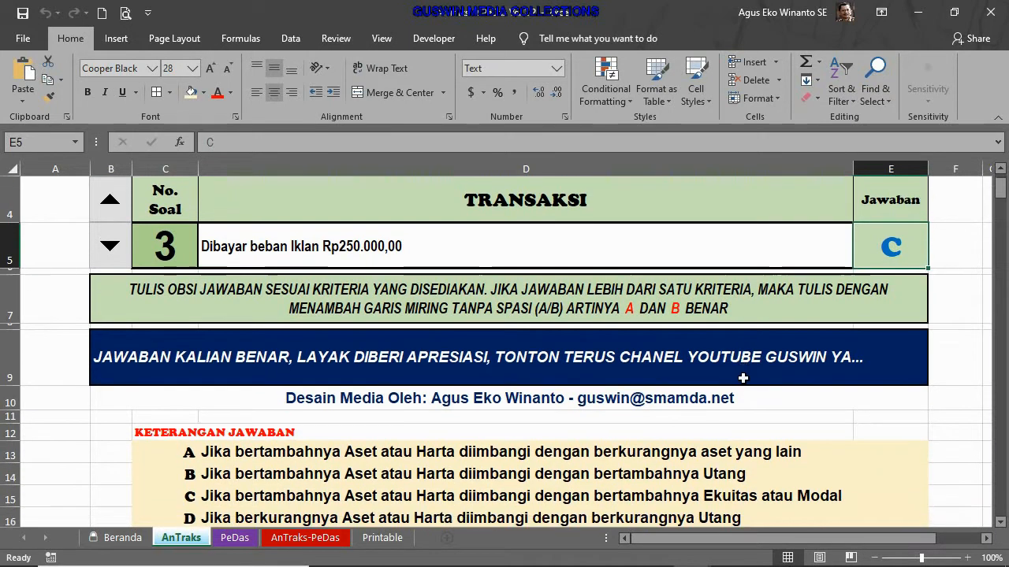
pyautogui.scroll(1, 745, 375)
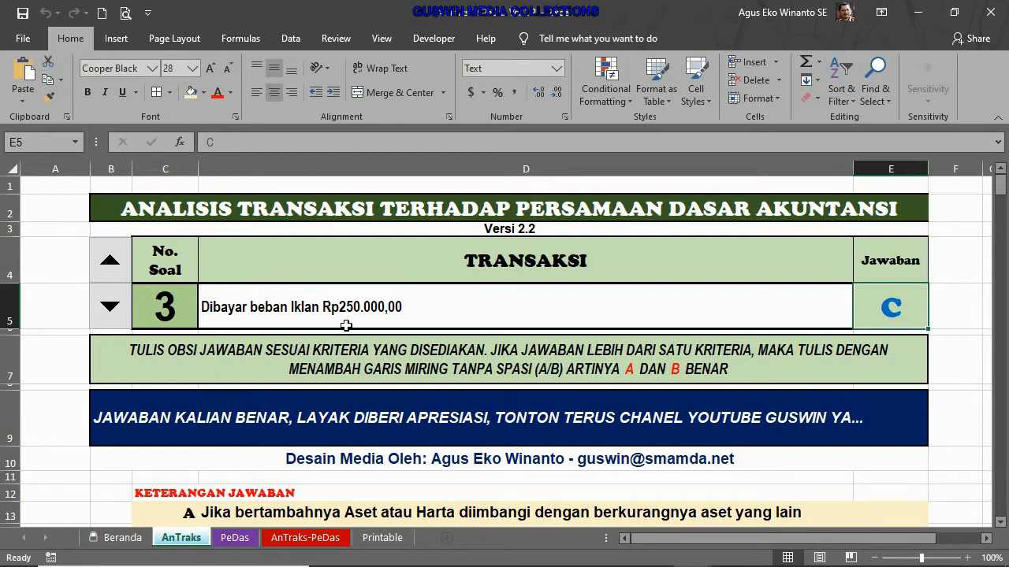
# Step: On the PeDas sheet, inspect the question cell's lookup formula and set the question number to 1
pyautogui.click(235, 537)
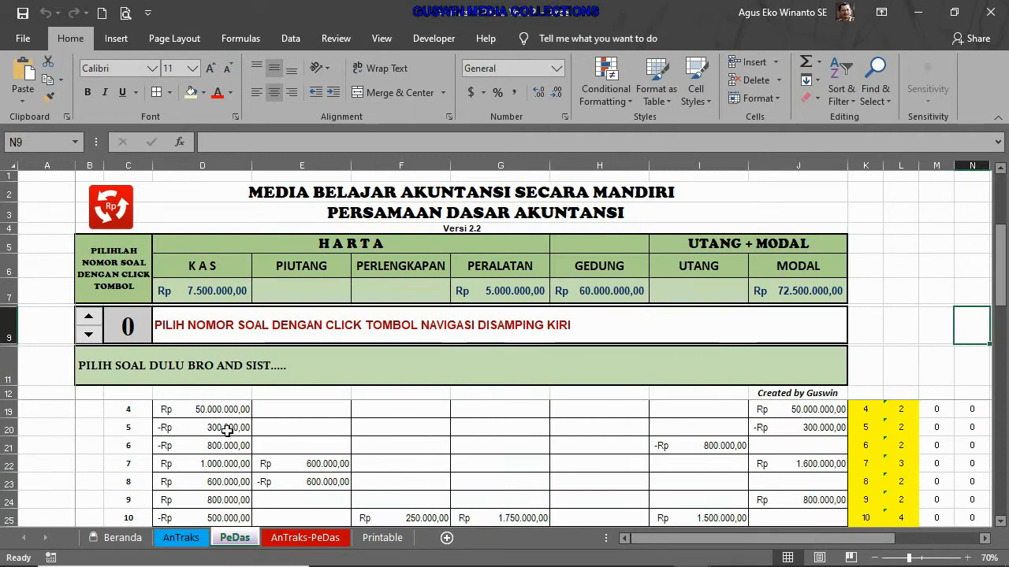
pyautogui.click(362, 327)
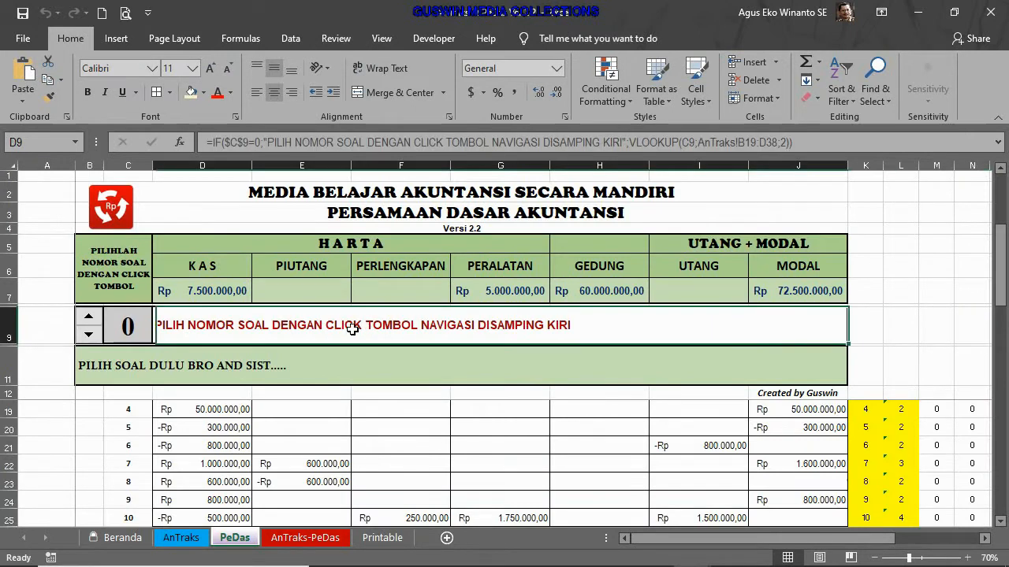
pyautogui.click(89, 321)
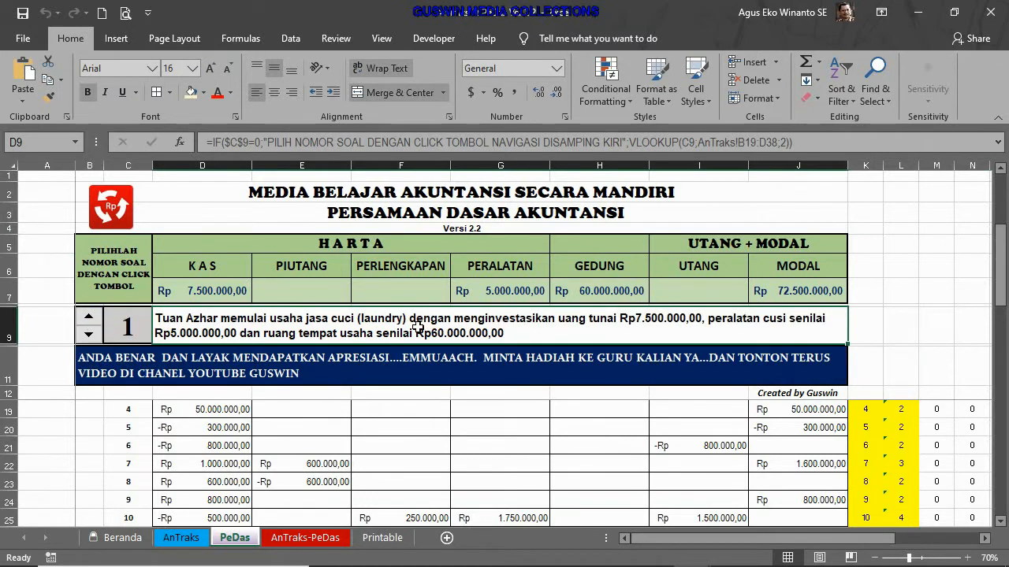
# Step: Review the source question list on the AnTraks sheet, and return to the PeDas sheet to inspect the KAS amount cell
pyautogui.click(181, 537)
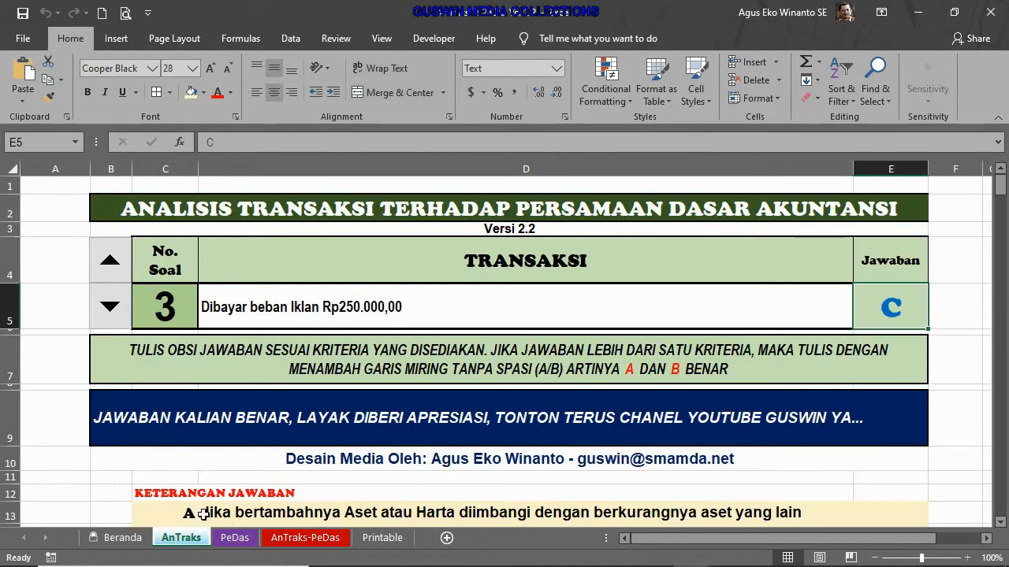
pyautogui.scroll(-4, 297, 474)
pyautogui.scroll(4, 296, 408)
pyautogui.click(238, 539)
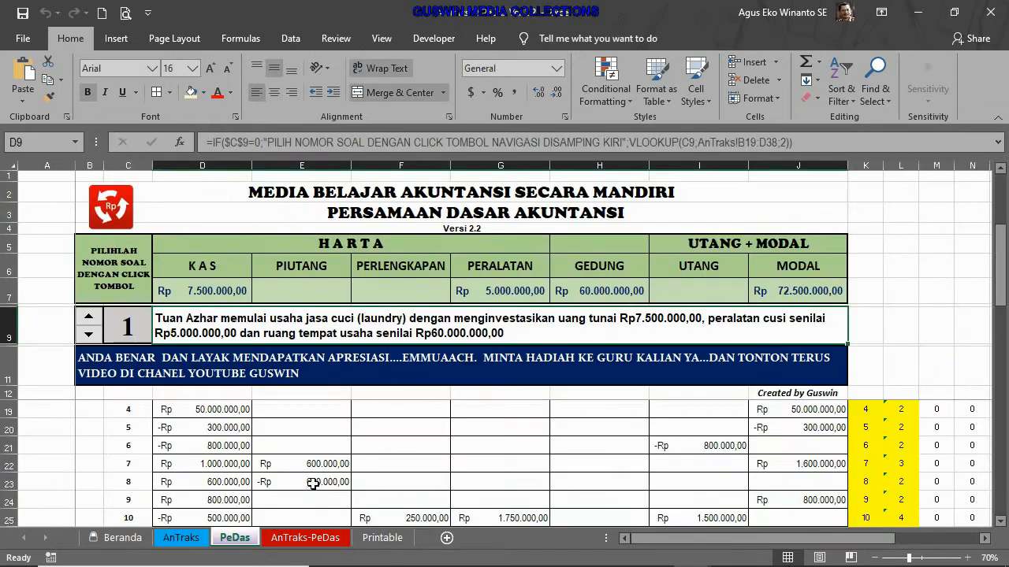
pyautogui.click(230, 284)
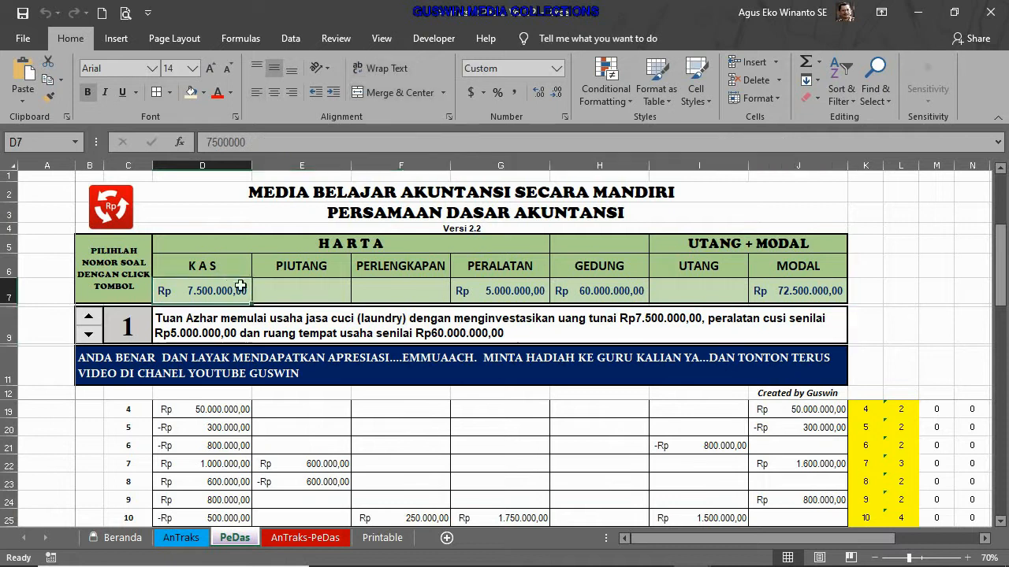
# Step: Select the feedback message cell below the question on the PeDas sheet and unfreeze the sheet's panes
pyautogui.click(430, 298)
pyautogui.click(415, 367)
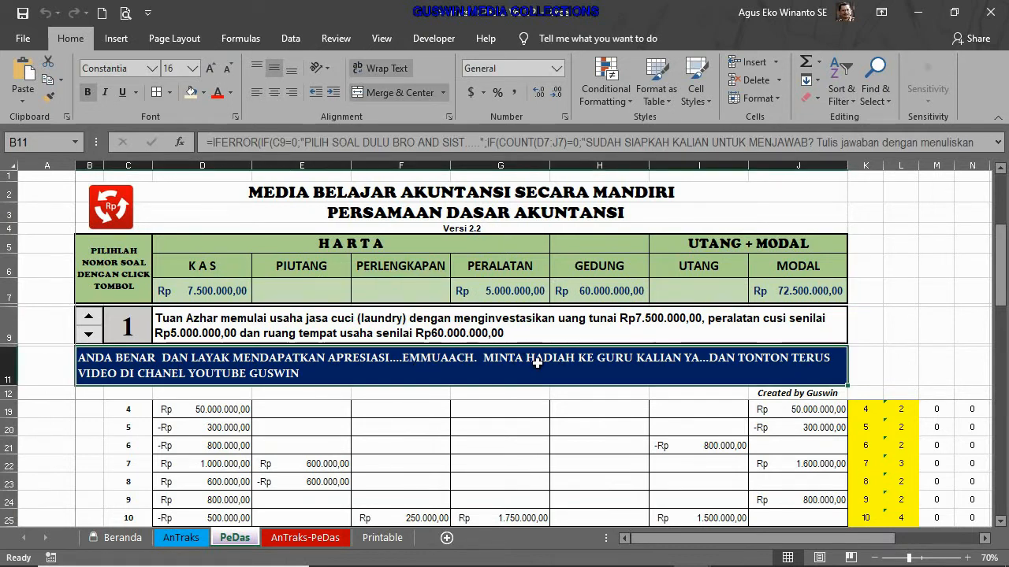
pyautogui.scroll(-1, 631, 425)
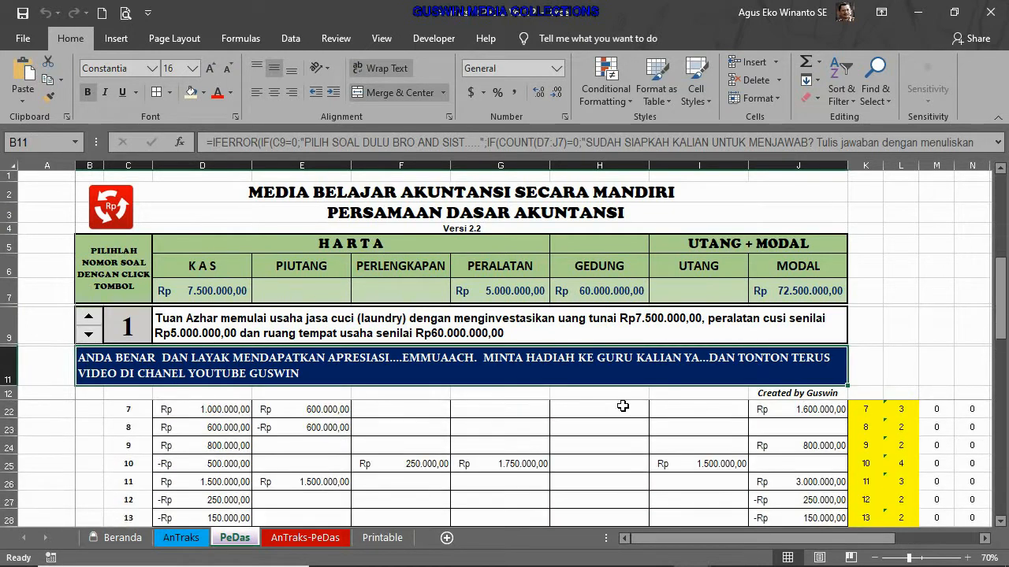
pyautogui.keyDown('ctrl'); pyautogui.scroll(-1, 780, 459); pyautogui.keyUp('ctrl')
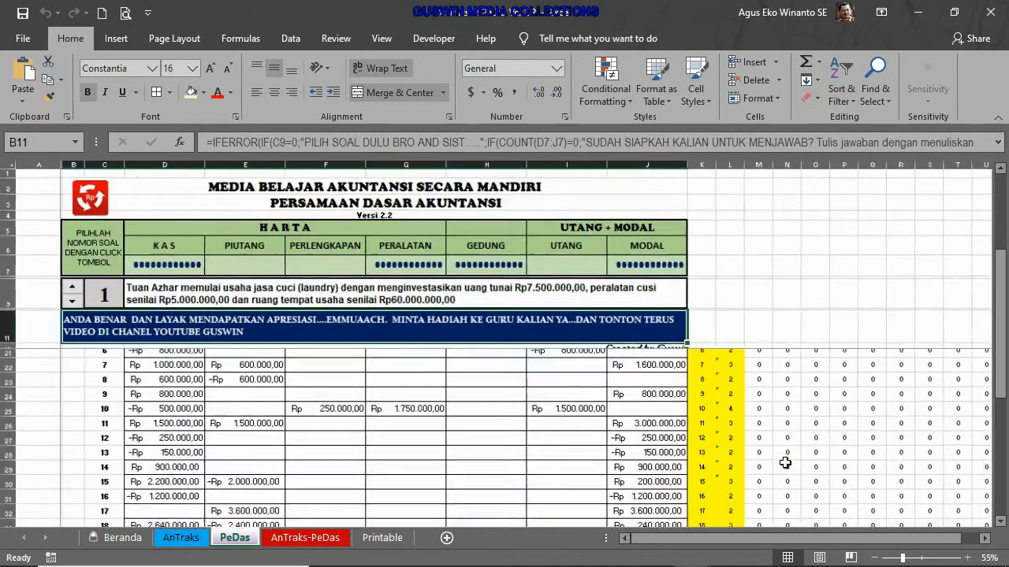
pyautogui.keyDown('ctrl'); pyautogui.scroll(2, 761, 454); pyautogui.keyUp('ctrl')
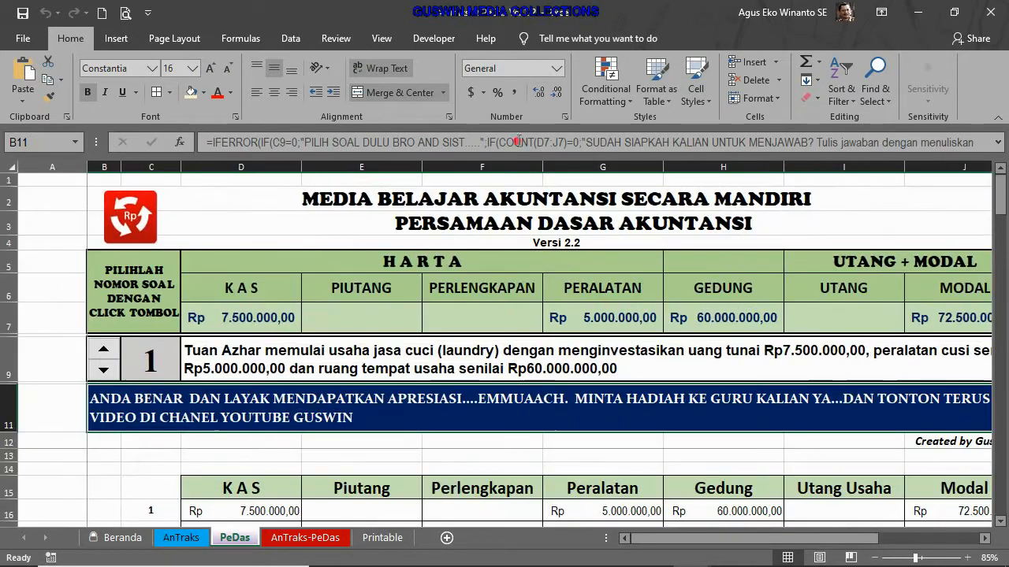
pyautogui.click(381, 41)
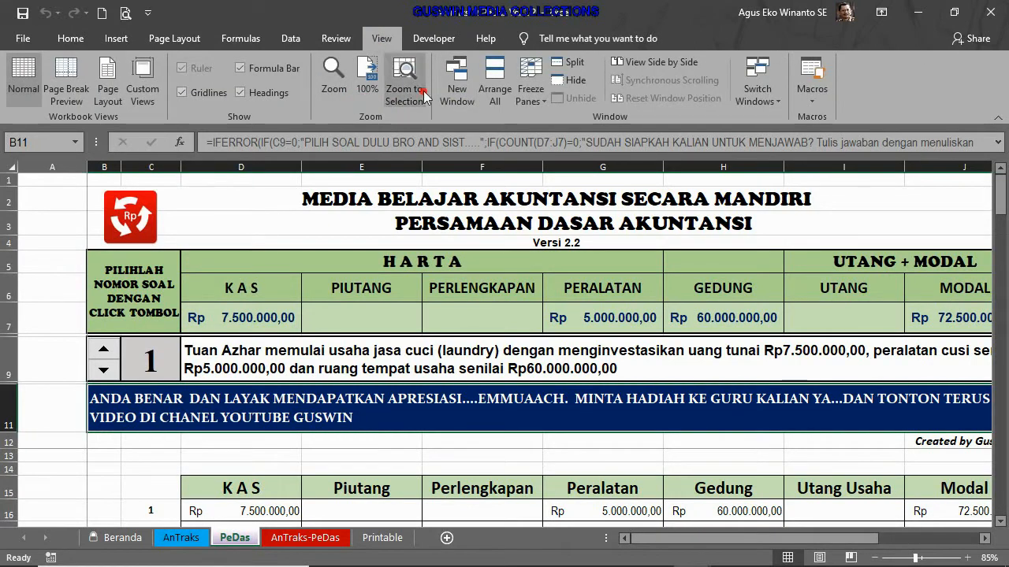
pyautogui.click(539, 107)
pyautogui.click(558, 128)
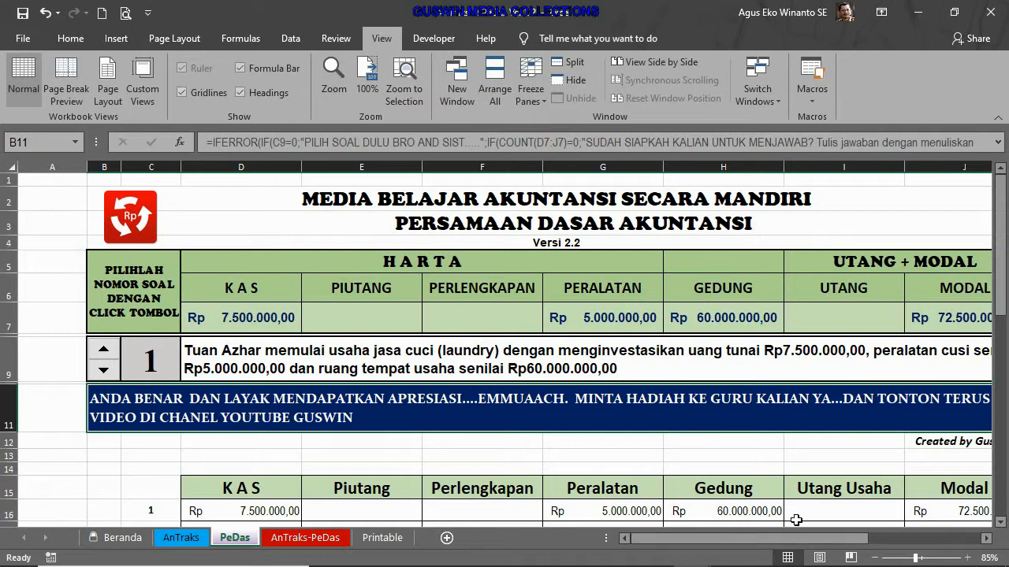
# Step: Examine the correction helper columns beside the answer key, including the formula that counts the answers for question 5
pyautogui.keyDown('ctrl'); pyautogui.scroll(-3, 644, 354); pyautogui.keyUp('ctrl')
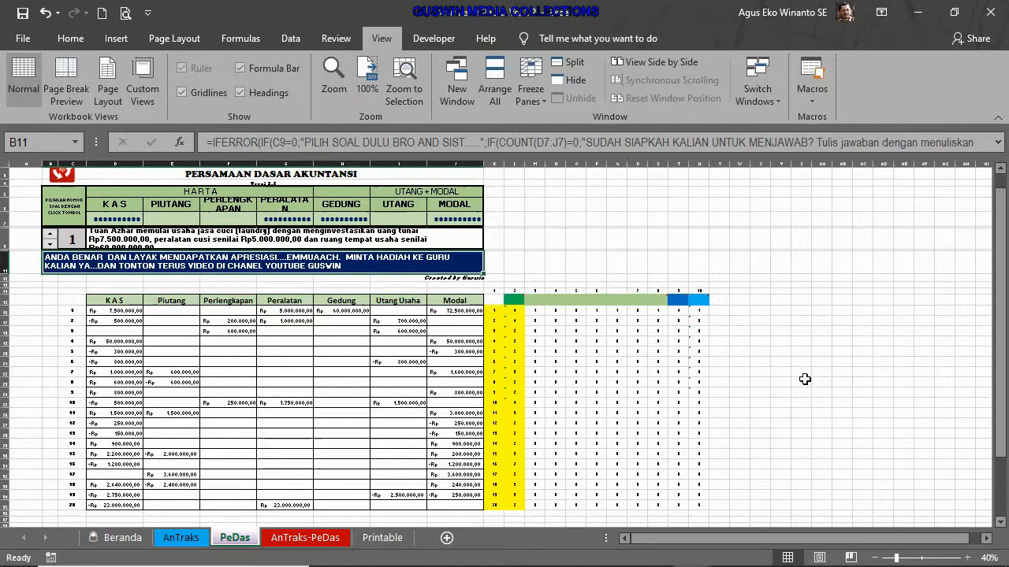
pyautogui.keyDown('ctrl'); pyautogui.scroll(1, 793, 367); pyautogui.keyUp('ctrl')
pyautogui.click(753, 315)
pyautogui.click(791, 312)
pyautogui.click(818, 312)
pyautogui.click(818, 298)
pyautogui.click(736, 314)
pyautogui.click(845, 340)
pyautogui.click(710, 340)
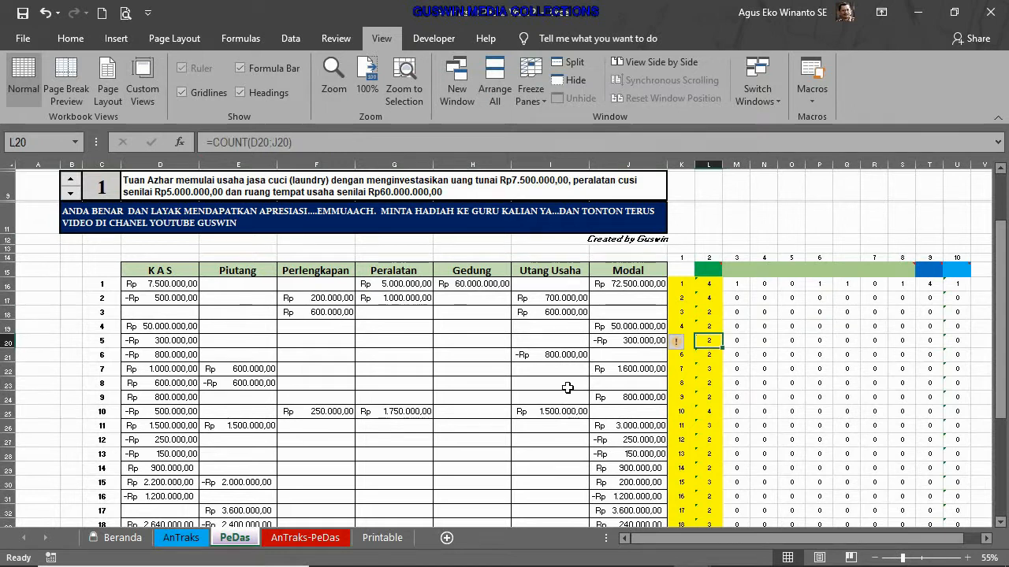
# Step: Compare the empty Piutang and Perlengkapan cells of question 1 in the answer key with the student's answer row
pyautogui.scroll(-2, 570, 387)
pyautogui.scroll(3, 311, 414)
pyautogui.click(236, 349)
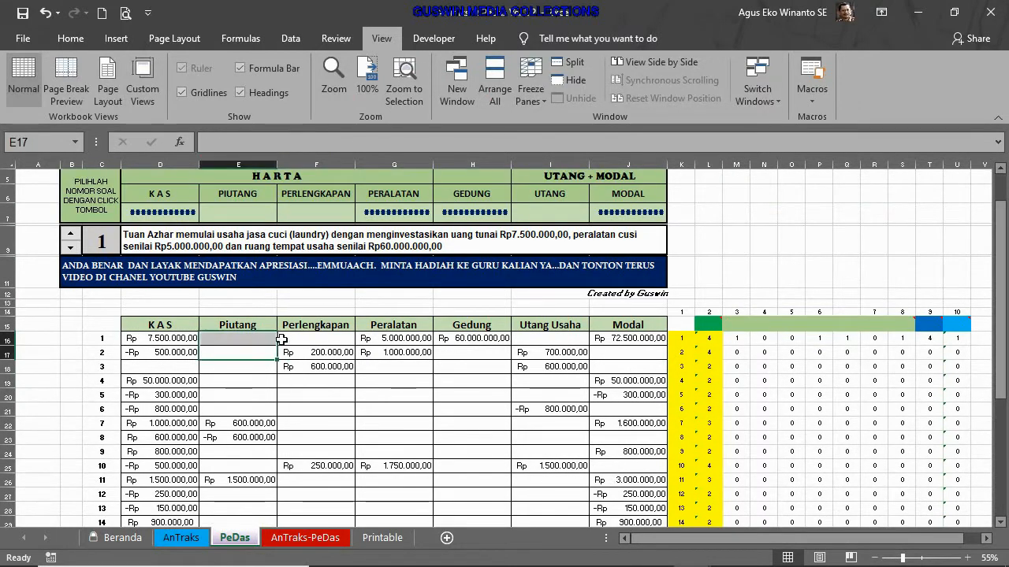
pyautogui.click(306, 340)
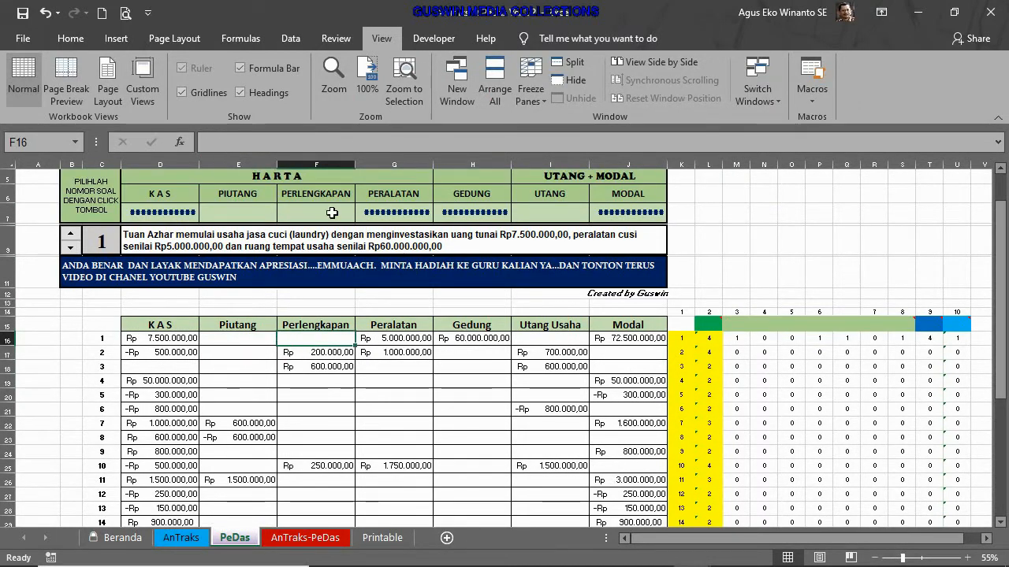
pyautogui.scroll(1, 331, 213)
pyautogui.scroll(2, 278, 300)
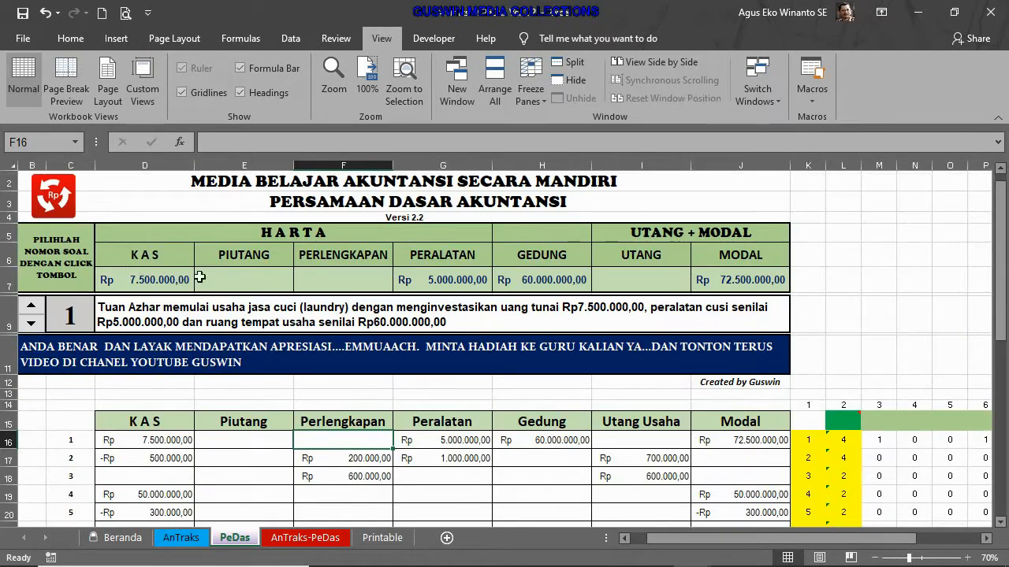
pyautogui.scroll(-2, 406, 443)
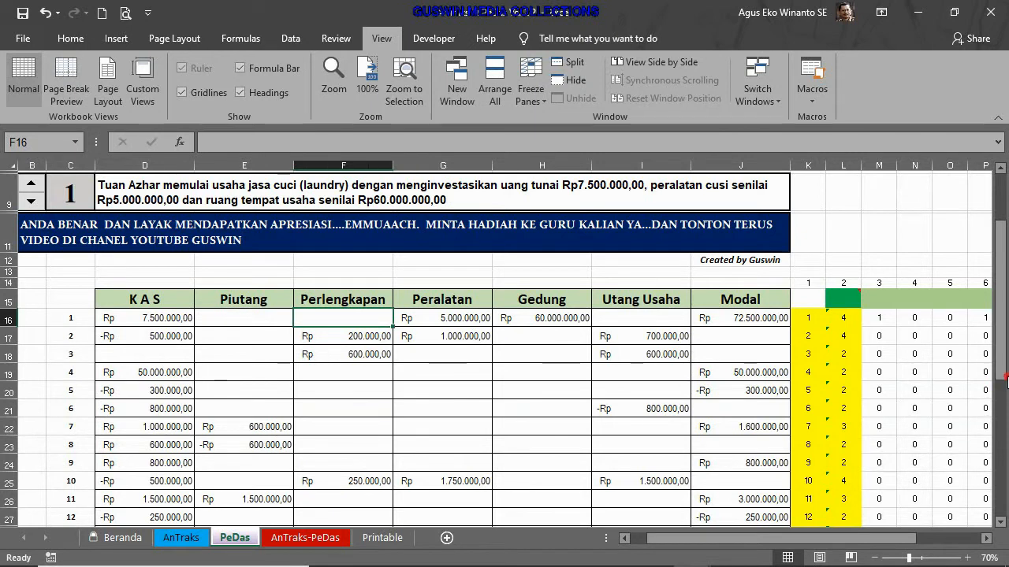
# Step: Inspect the correction formula for the Peralatan amount of question 3 in the helper table
pyautogui.moveTo(999, 360); pyautogui.dragTo(1005, 284)
pyautogui.moveTo(873, 537); pyautogui.dragTo(975, 545)
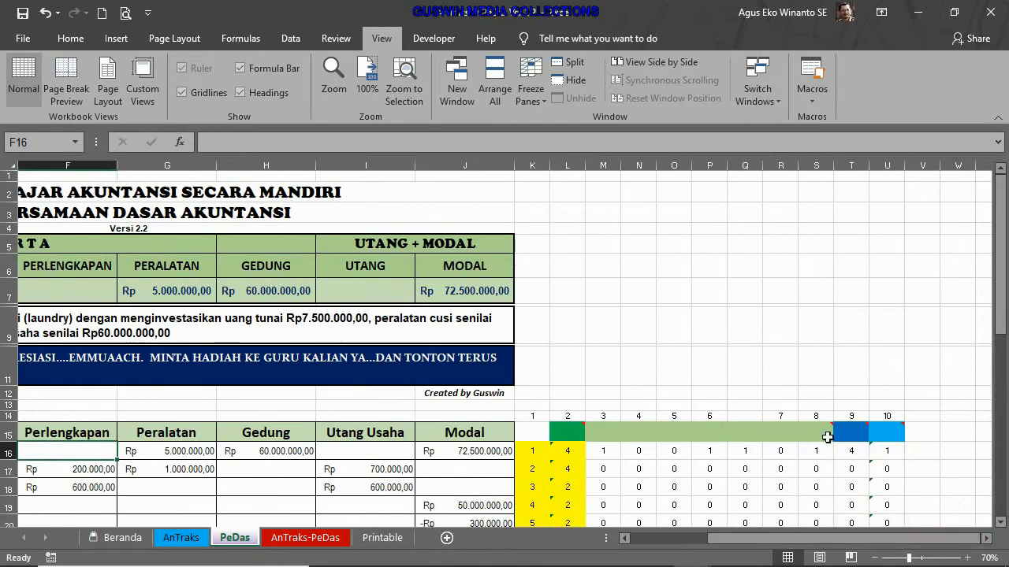
pyautogui.scroll(-3, 824, 430)
pyautogui.click(720, 314)
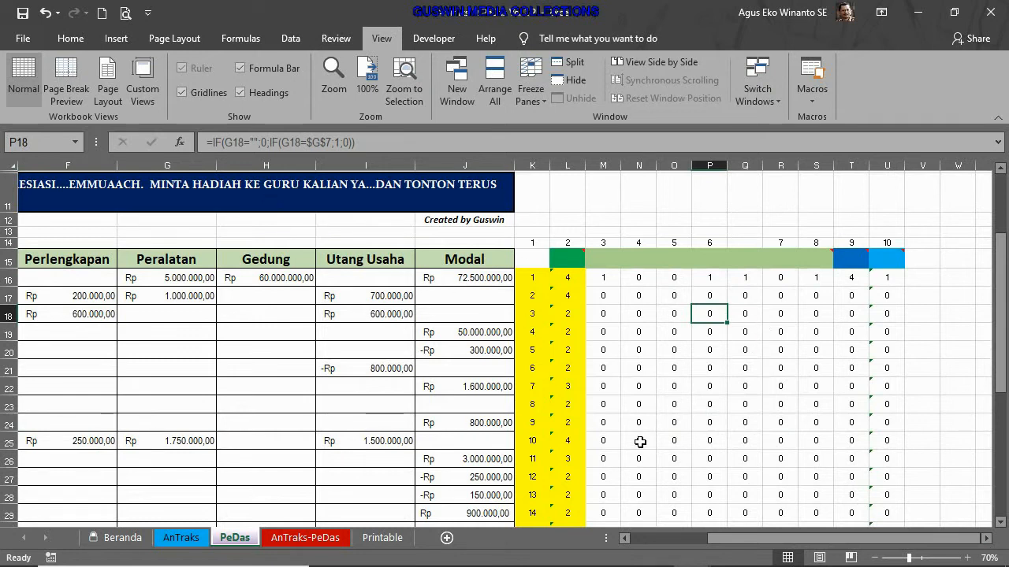
# Step: Review the full answer key table against the answer row, question text and feedback message above it
pyautogui.moveTo(750, 560)
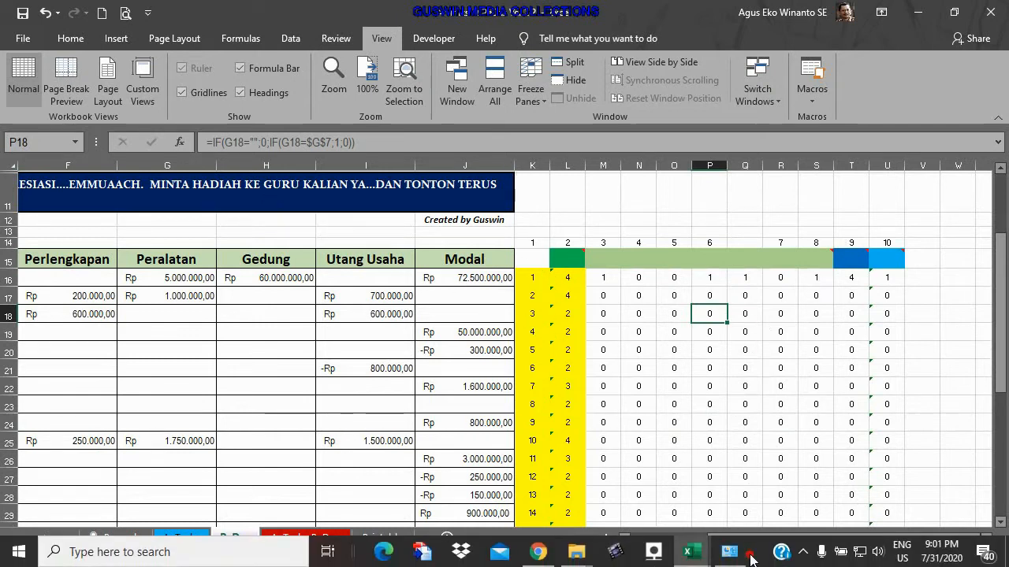
pyautogui.moveTo(749, 539); pyautogui.dragTo(674, 539)
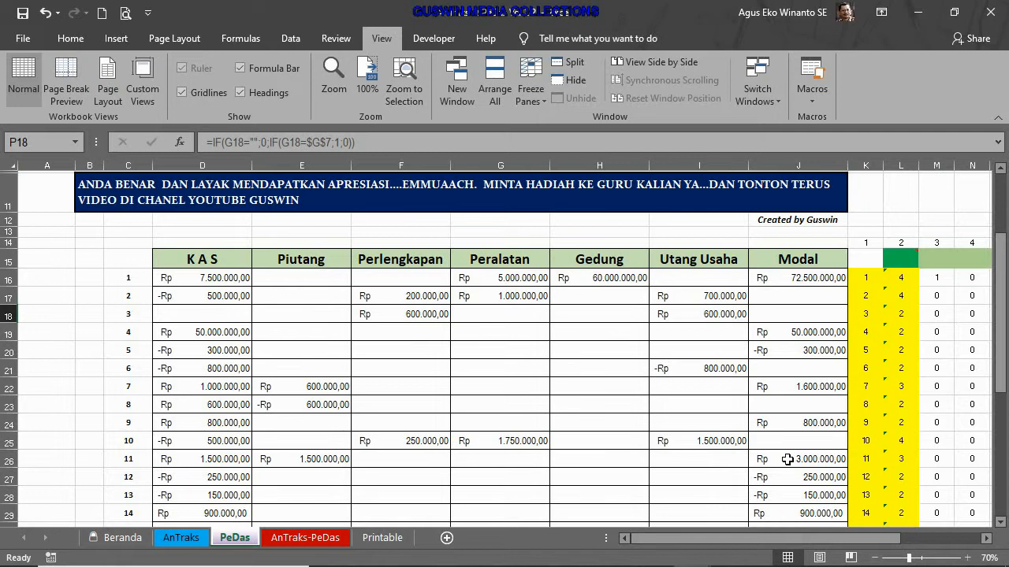
pyautogui.scroll(2, 780, 460)
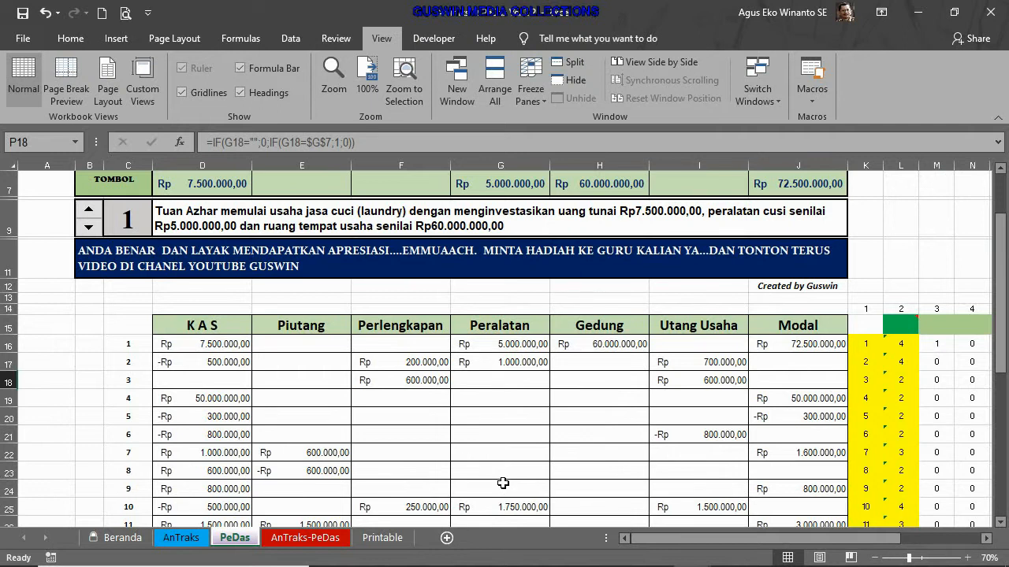
pyautogui.scroll(2, 395, 489)
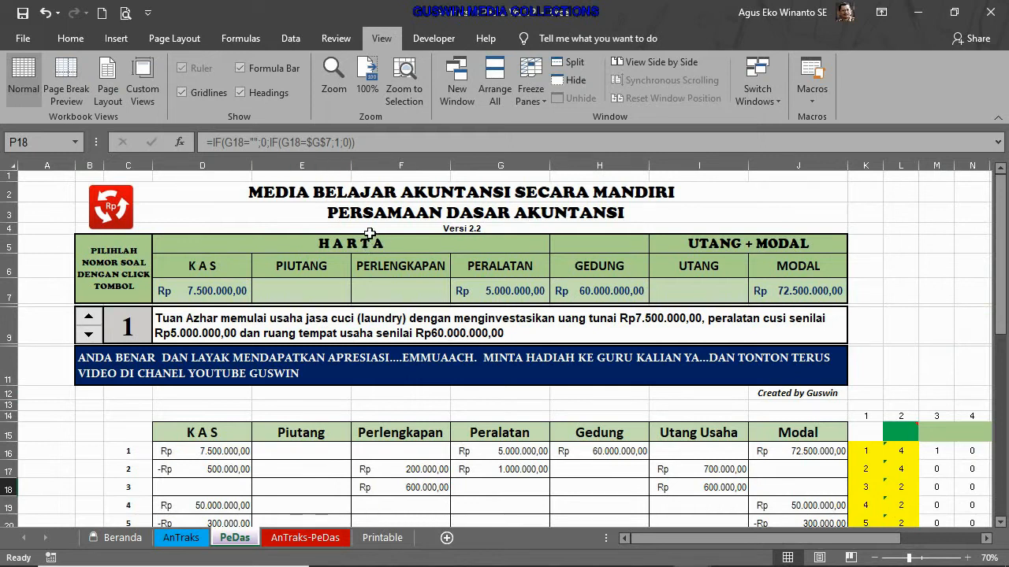
pyautogui.click(24, 41)
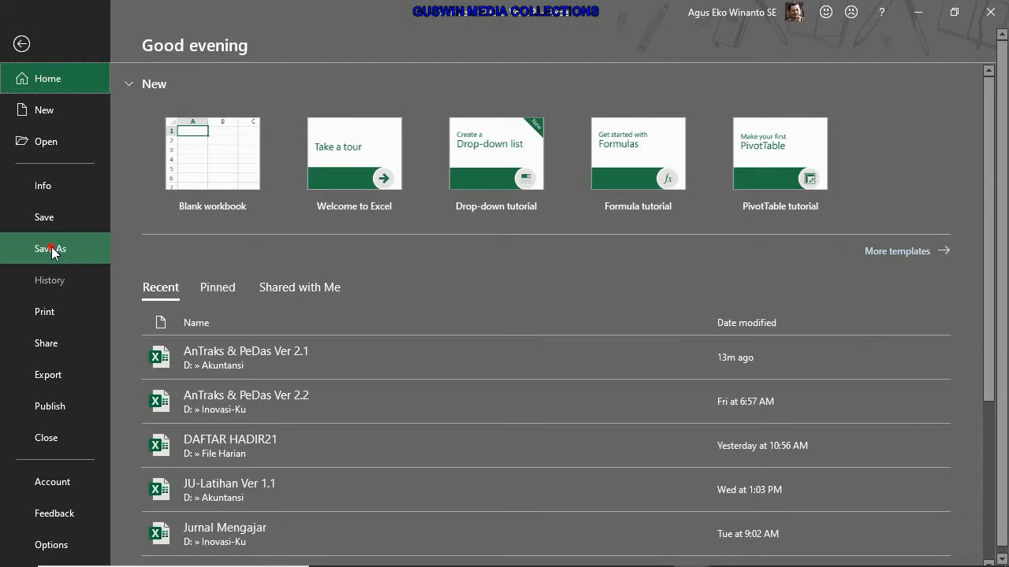
pyautogui.press('Escape')
pyautogui.scroll(-3, 372, 407)
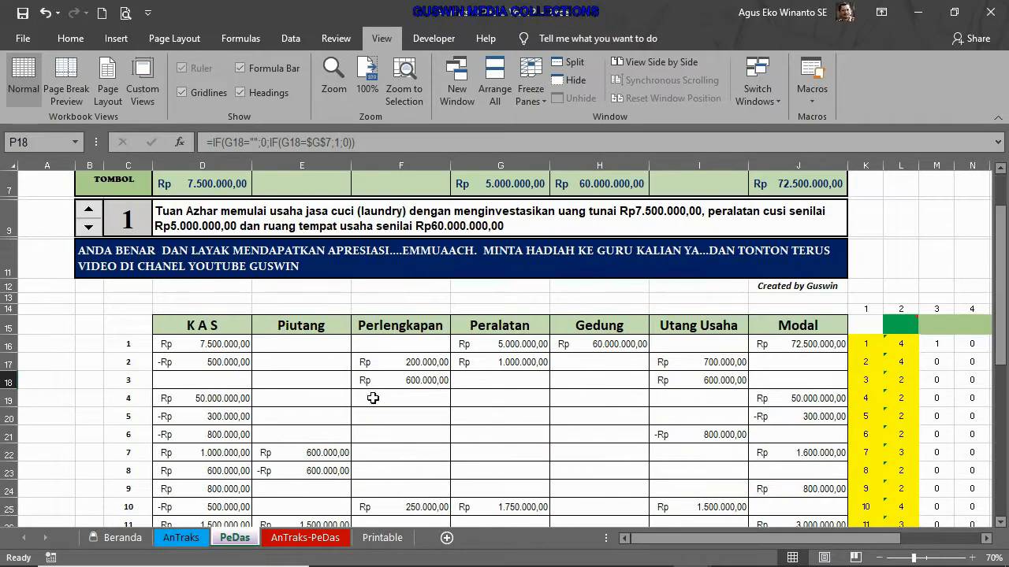
pyautogui.scroll(-3, 372, 407)
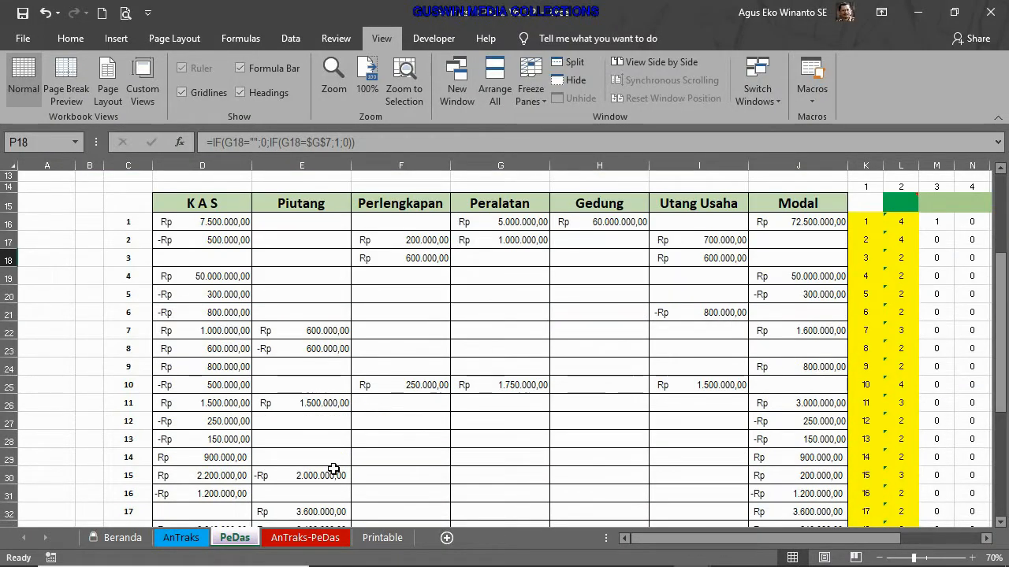
pyautogui.scroll(4, 322, 387)
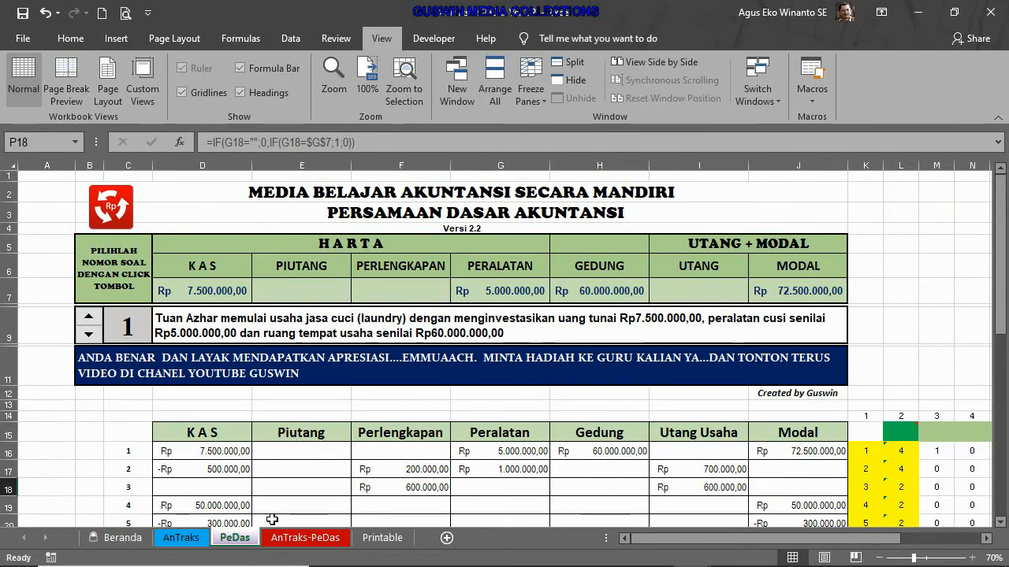
# Step: Switch to the AnTraks & PeDas Ver 2.1 workbook and go to its Persamaan Dasar Akuntansi sheet through the home page
pyautogui.moveTo(545, 565)
pyautogui.click(684, 557)
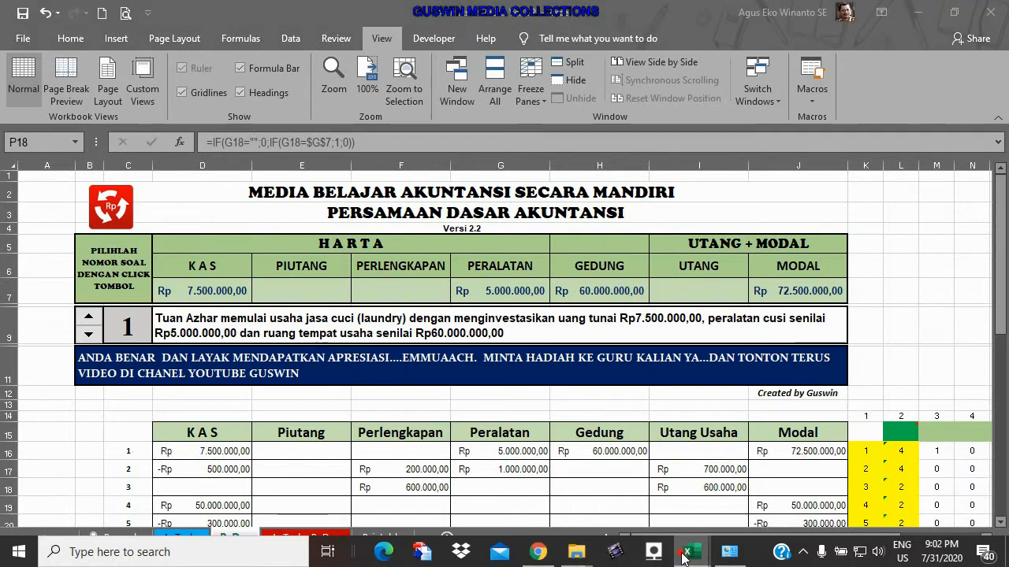
pyautogui.scroll(1, 469, 247)
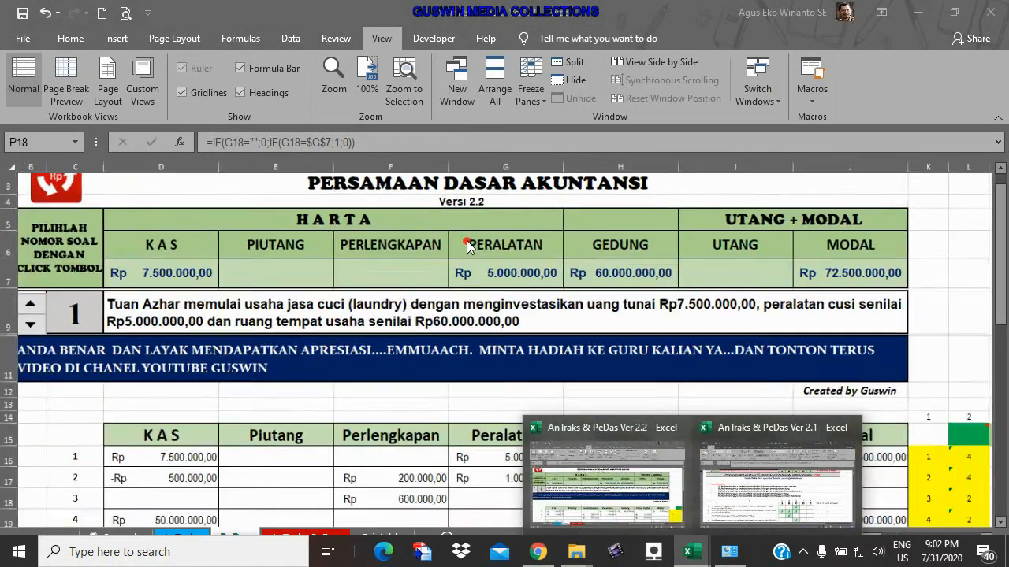
pyautogui.scroll(2, 471, 249)
pyautogui.scroll(2, 477, 256)
pyautogui.scroll(-3, 549, 358)
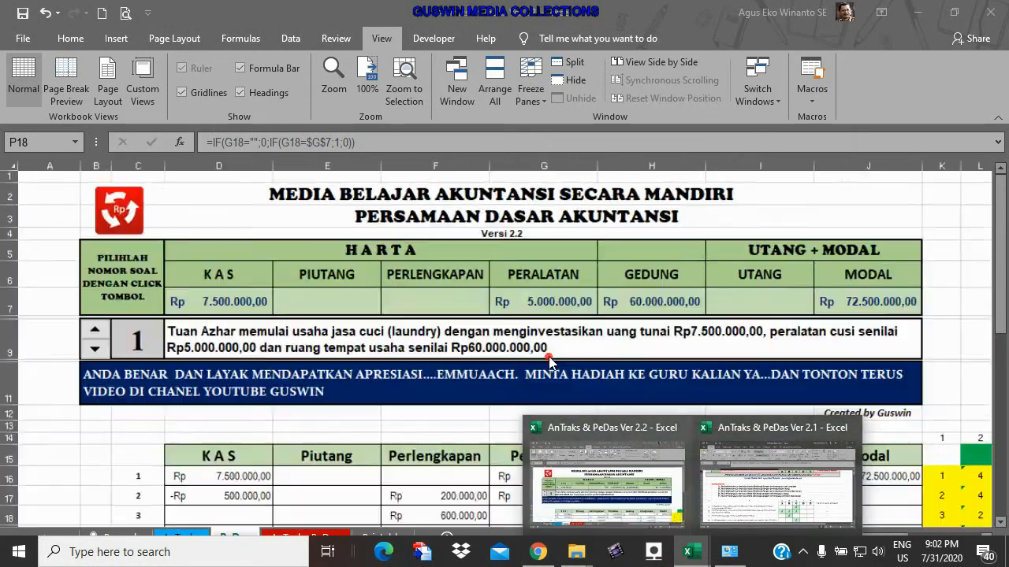
pyautogui.scroll(-3, 550, 357)
pyautogui.click(759, 494)
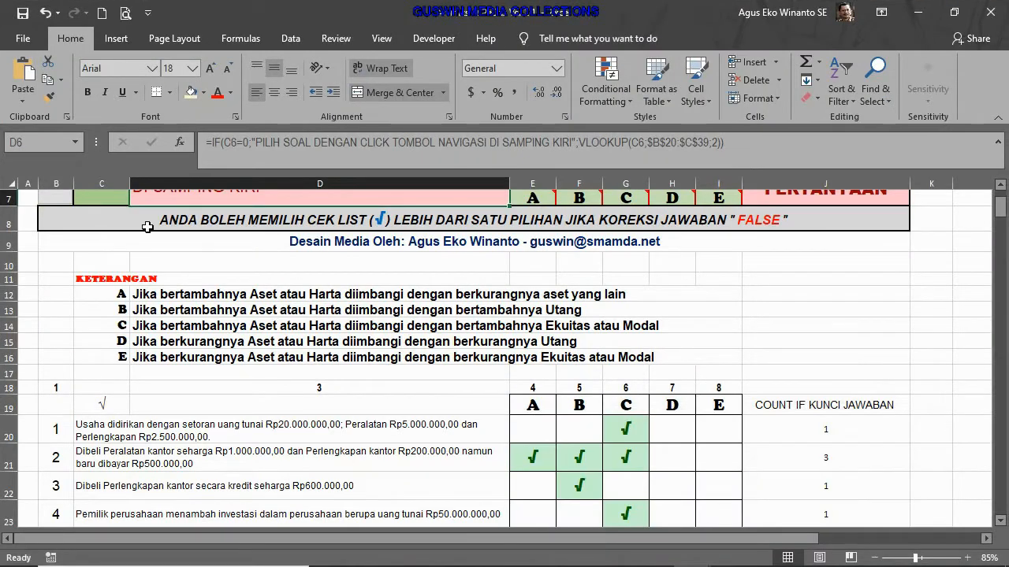
pyautogui.scroll(3, 136, 280)
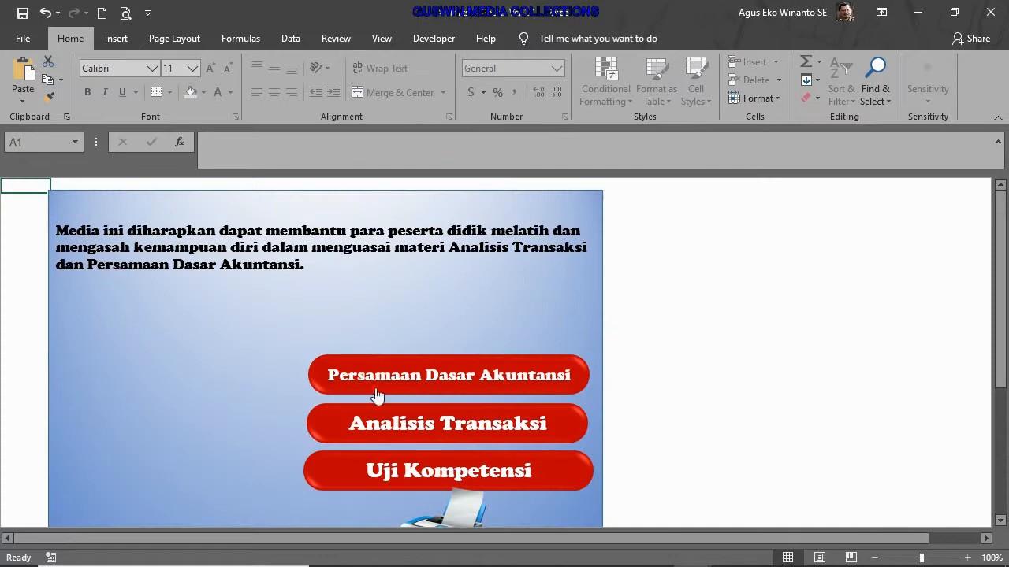
pyautogui.click(479, 376)
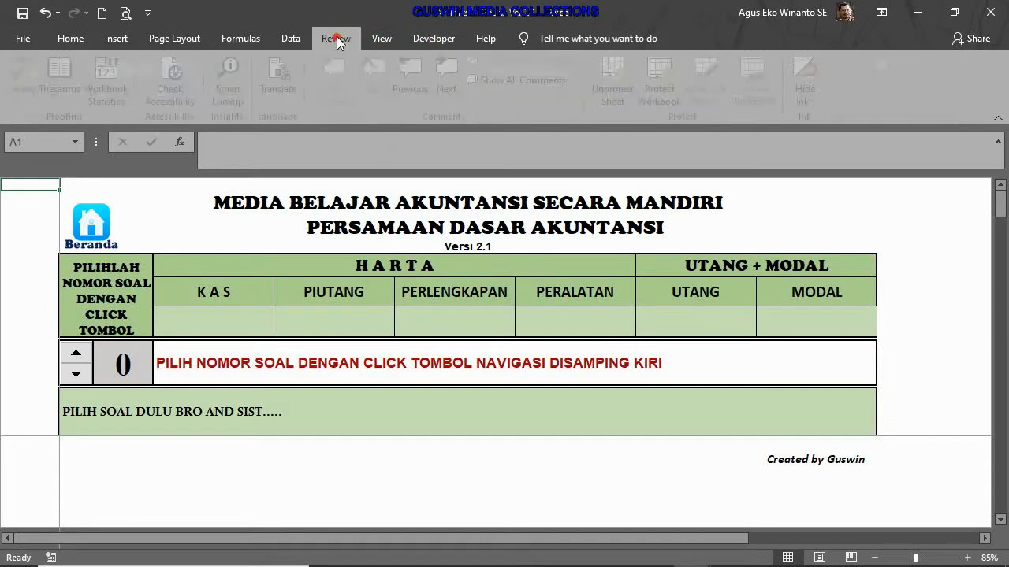
# Step: Unprotect the version 2.1 sheet by entering its password, and show its row and column headings and gridlines
pyautogui.click(337, 37)
pyautogui.click(619, 81)
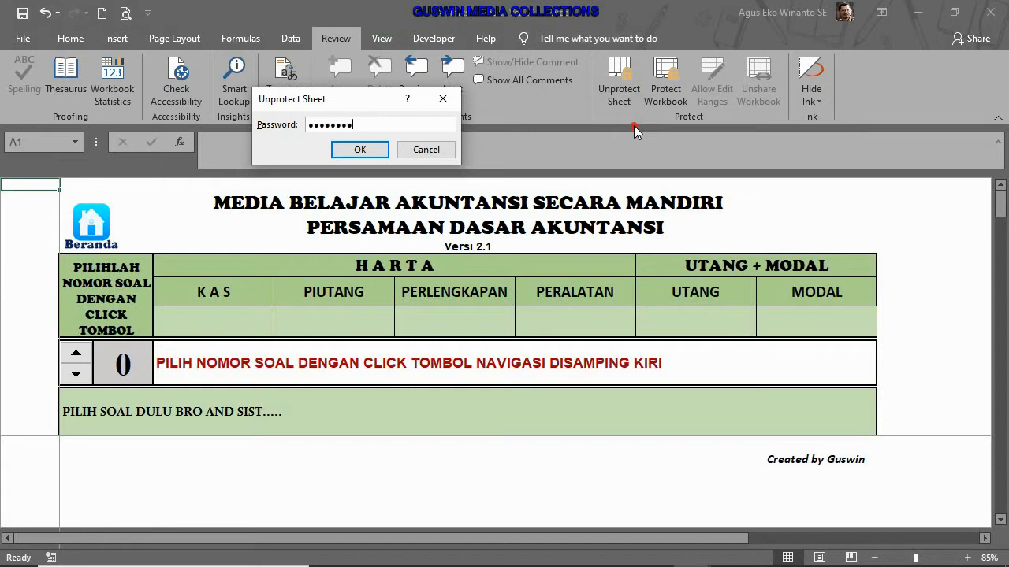
pyautogui.press('Return')
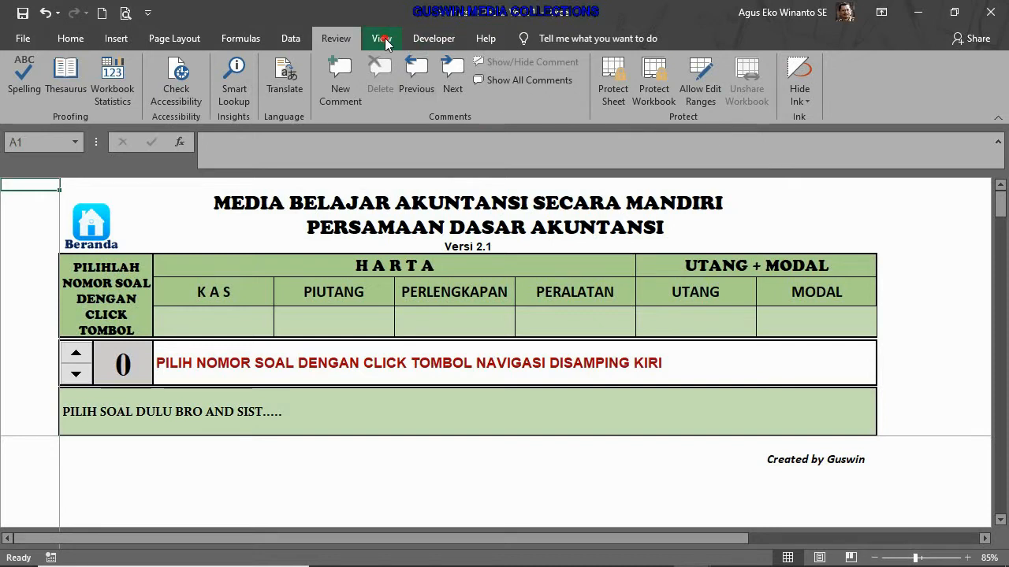
pyautogui.click(381, 38)
pyautogui.click(272, 93)
pyautogui.click(182, 92)
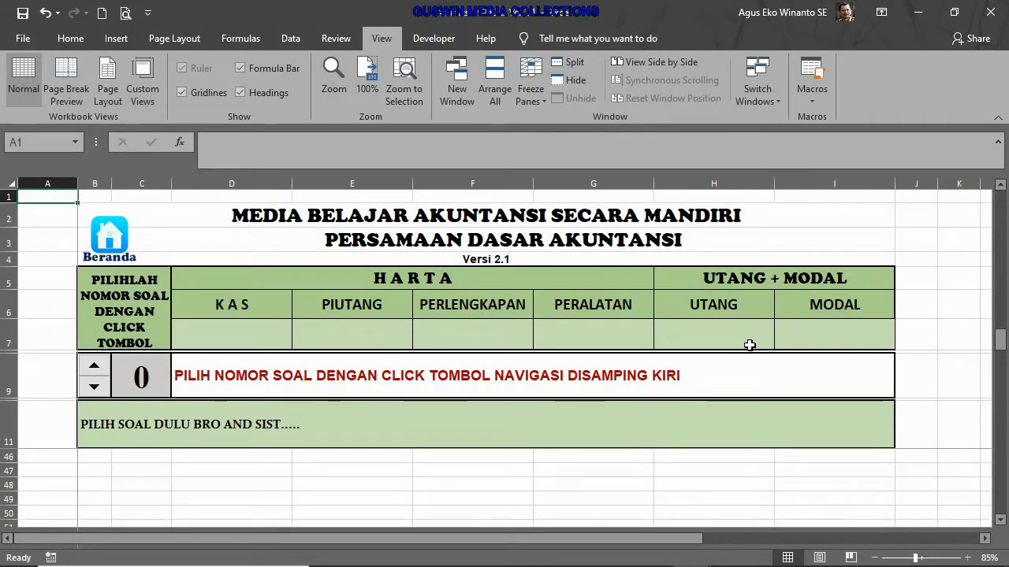
# Step: Unhide the rows between rows 13 and 43 and unfreeze the panes to view the answer key
pyautogui.moveTo(10, 472); pyautogui.dragTo(127, 497)
pyautogui.rightClick(127, 497)
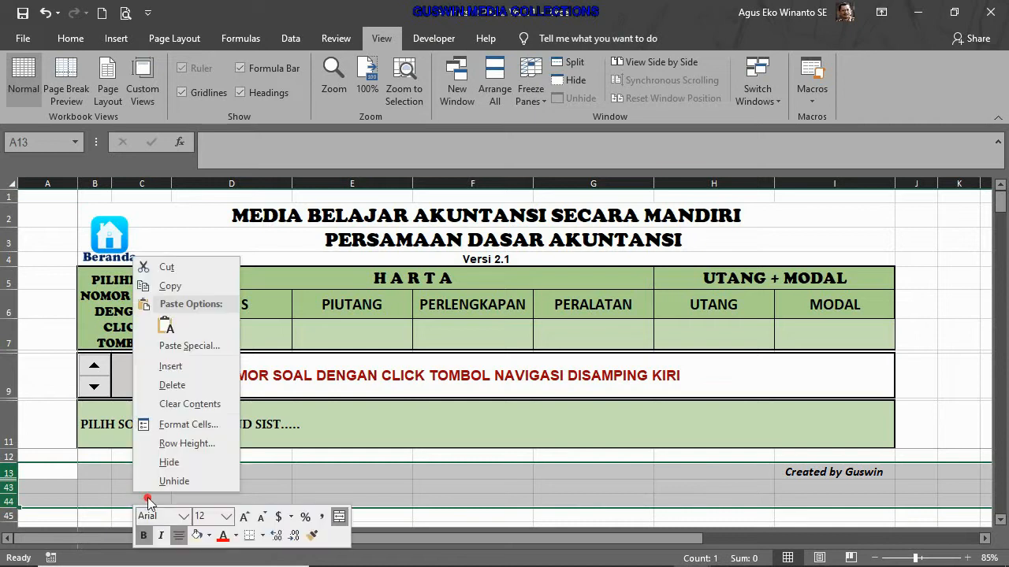
pyautogui.click(149, 478)
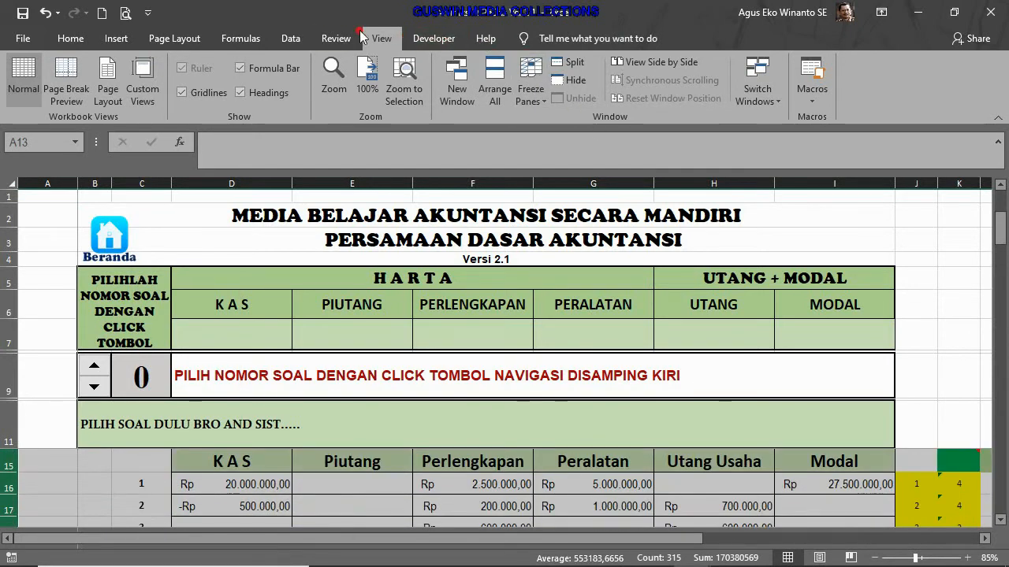
pyautogui.click(539, 99)
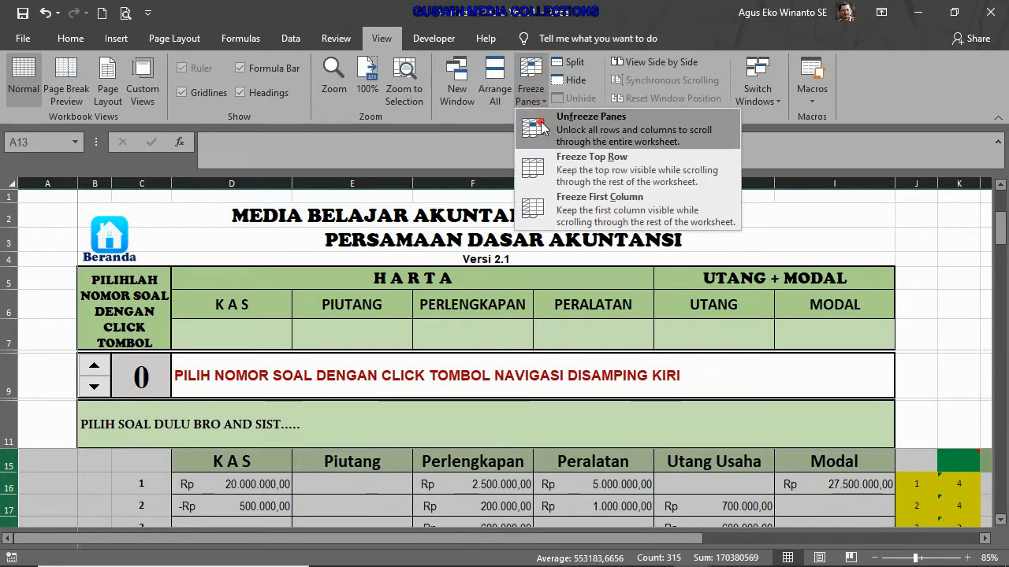
pyautogui.click(543, 125)
pyautogui.click(516, 388)
pyautogui.scroll(-8, 516, 388)
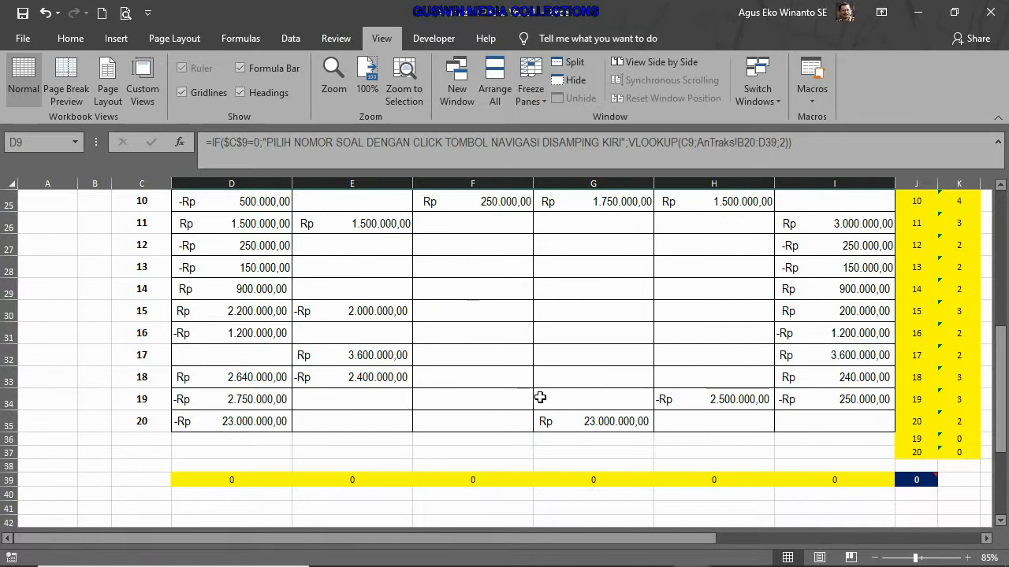
# Step: Inspect the checking formulas in the columns beside the version 2.1 answer key, including the one in P18
pyautogui.scroll(-3, 541, 398)
pyautogui.scroll(2, 543, 396)
pyautogui.moveTo(592, 540); pyautogui.dragTo(854, 541)
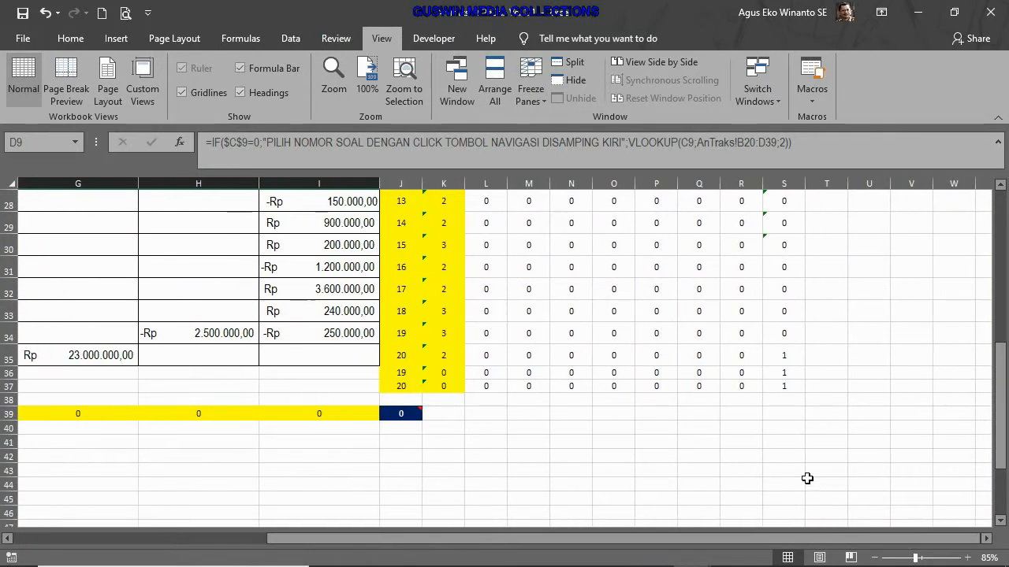
pyautogui.scroll(6, 799, 465)
pyautogui.click(463, 336)
pyautogui.moveTo(536, 342); pyautogui.dragTo(574, 346)
pyautogui.click(656, 359)
# Step: Inspect the VLOOKUP correction formula in cell G39 below the version 2.1 answer key
pyautogui.moveTo(804, 539); pyautogui.dragTo(444, 478)
pyautogui.scroll(-5, 401, 292)
pyautogui.scroll(-1, 402, 359)
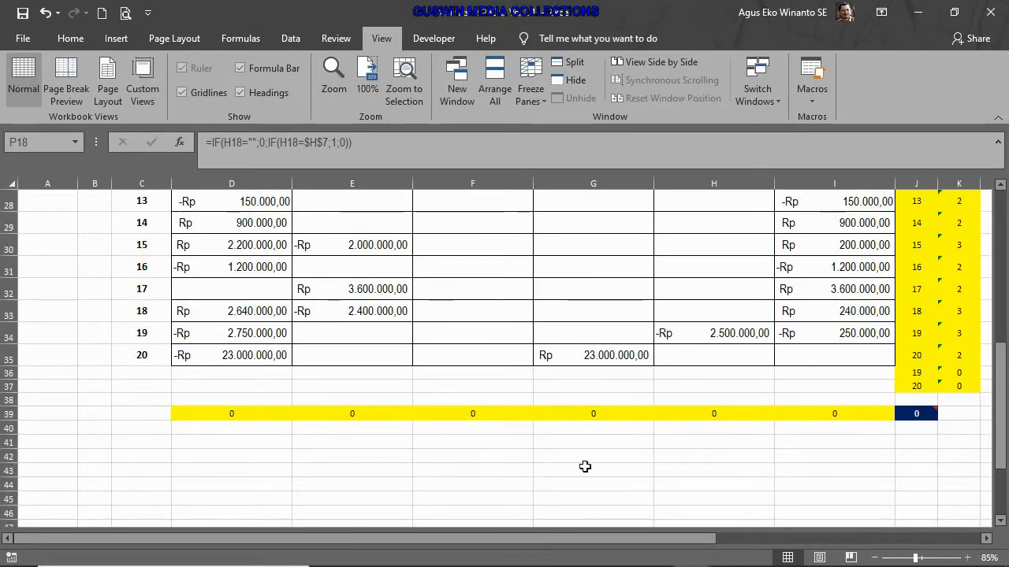
pyautogui.click(587, 415)
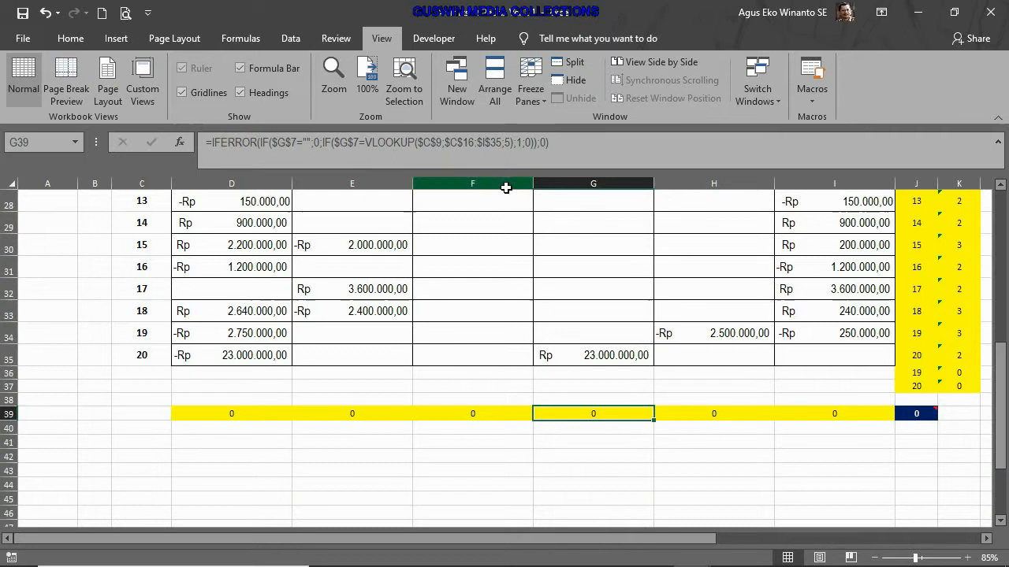
pyautogui.scroll(9, 622, 370)
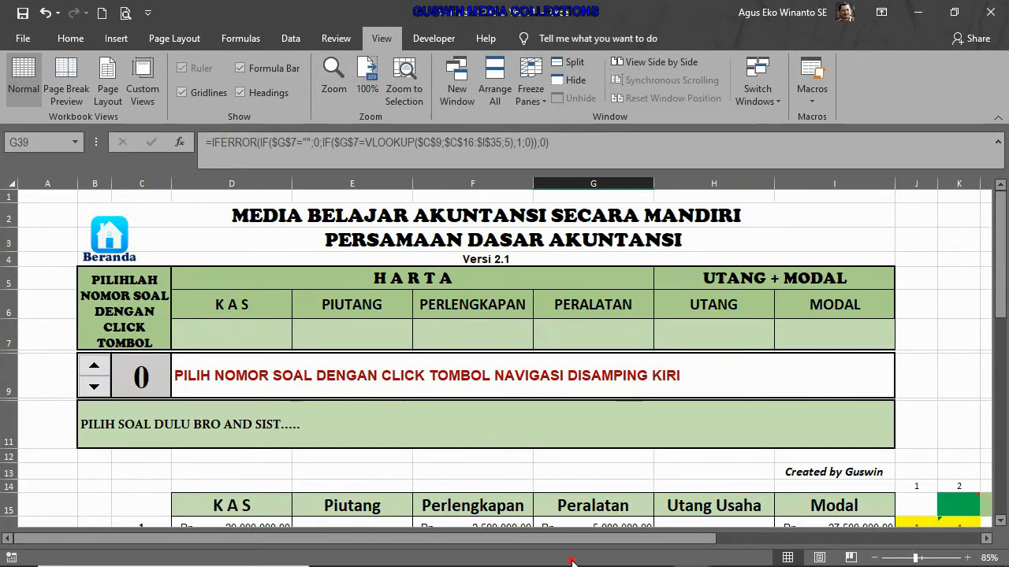
# Step: Switch to the version 2.2 workbook and show the quiz area of its PeDas sheet
pyautogui.moveTo(571, 561)
pyautogui.click(688, 556)
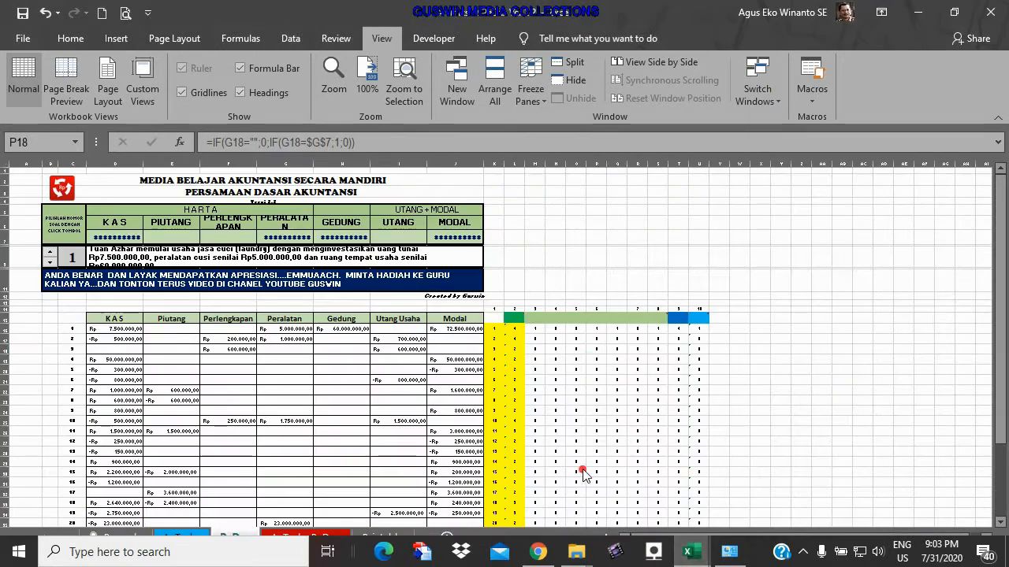
pyautogui.click(645, 499)
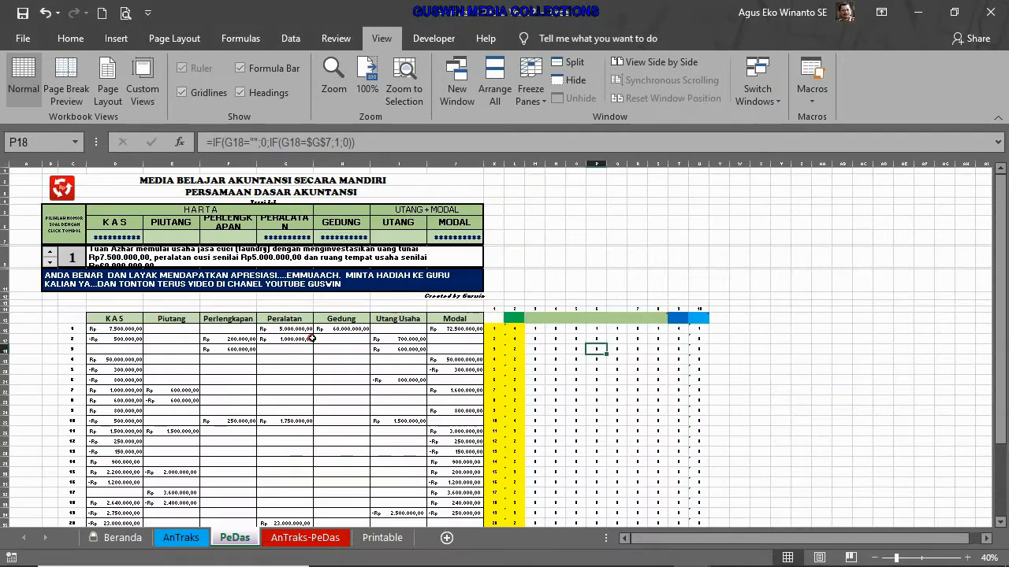
pyautogui.scroll(6, 326, 347)
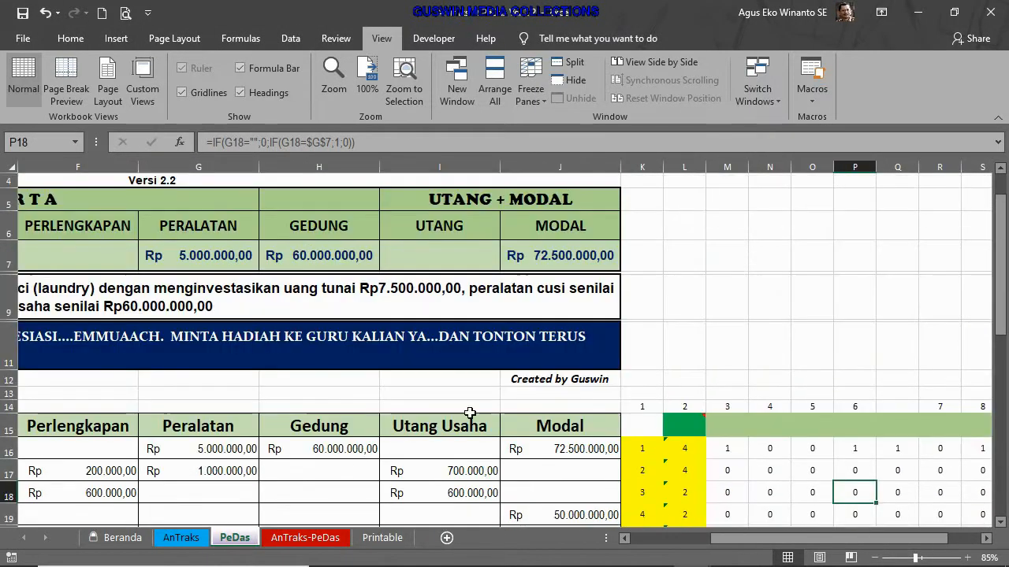
pyautogui.moveTo(755, 563)
pyautogui.scroll(-3, 597, 513)
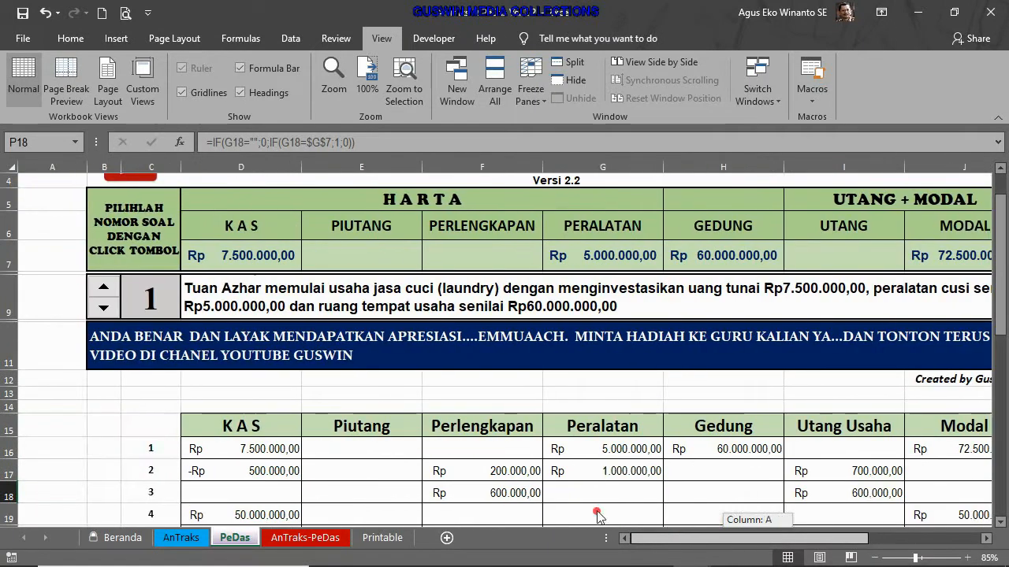
pyautogui.scroll(1, 498, 427)
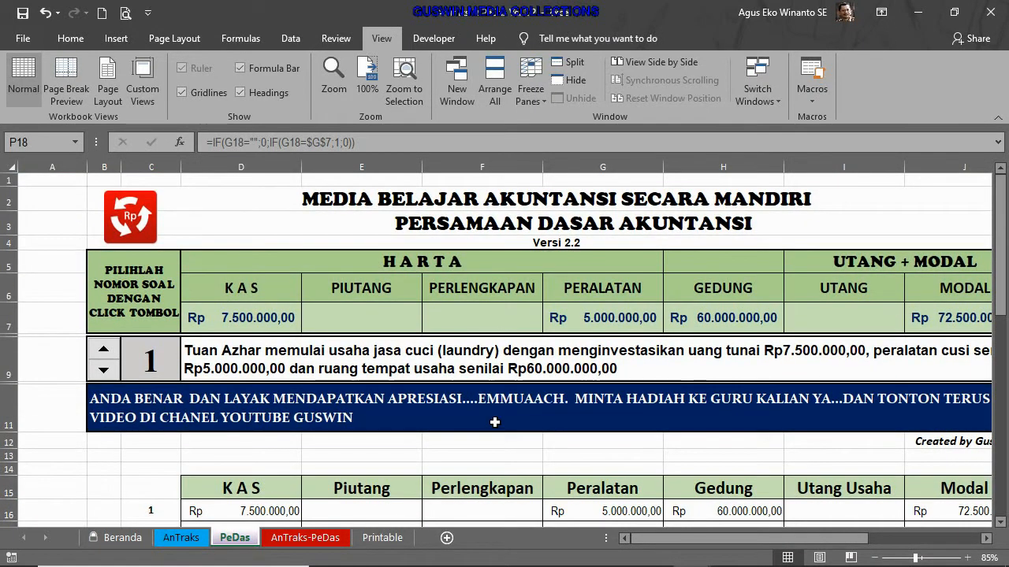
pyautogui.scroll(-1, 512, 403)
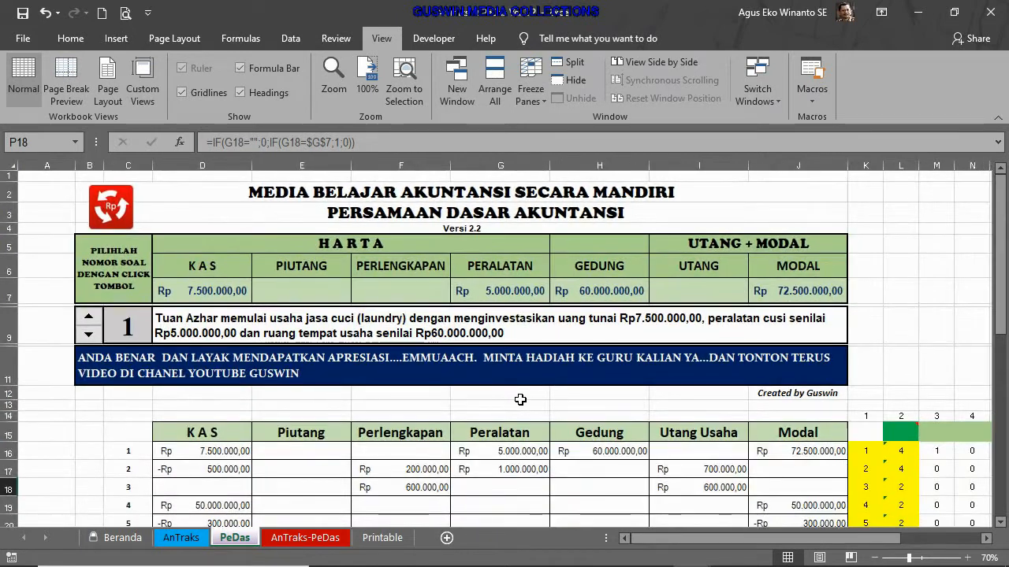
# Step: Inspect the question lookup formula in D9 and compare the question text with the answer key below
pyautogui.click(442, 340)
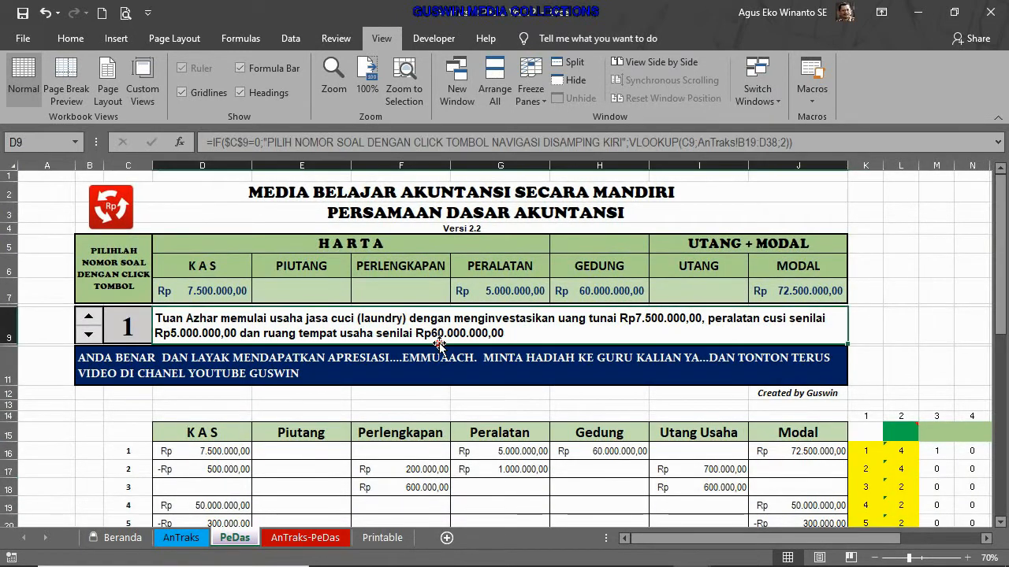
pyautogui.scroll(1, 440, 342)
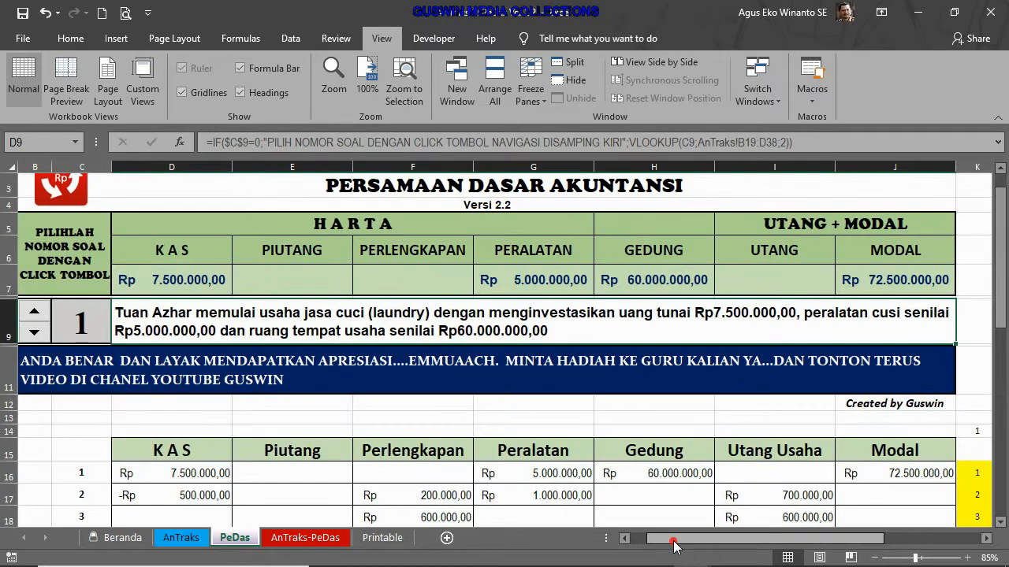
pyautogui.moveTo(676, 538); pyautogui.dragTo(634, 538)
pyautogui.scroll(1, 599, 488)
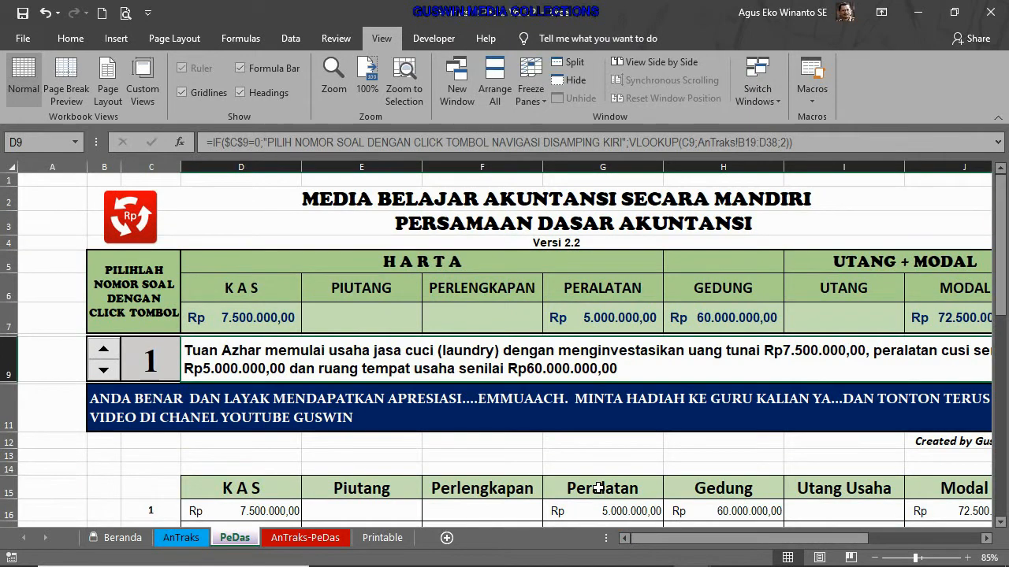
pyautogui.click(986, 539)
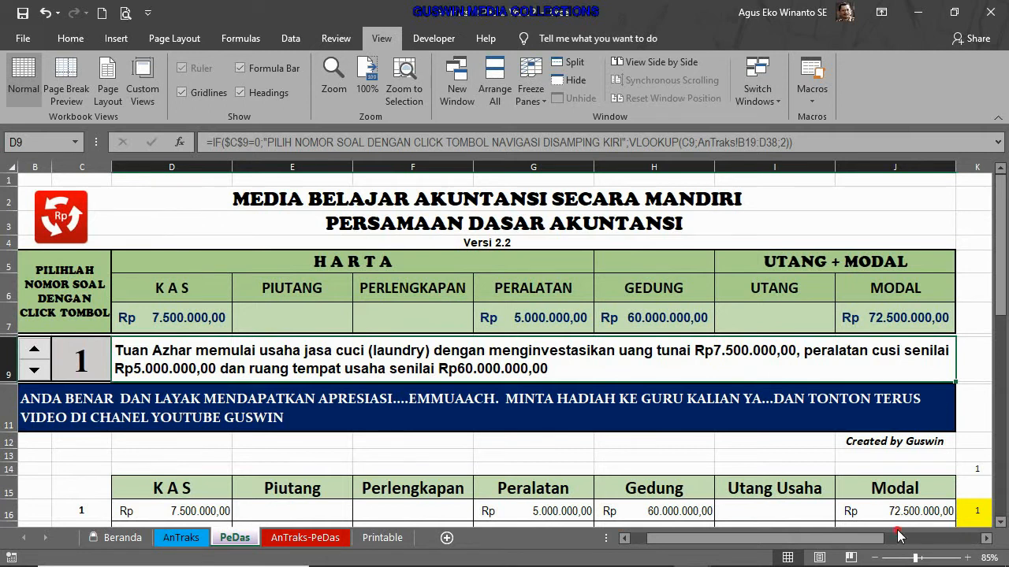
pyautogui.scroll(-3, 493, 288)
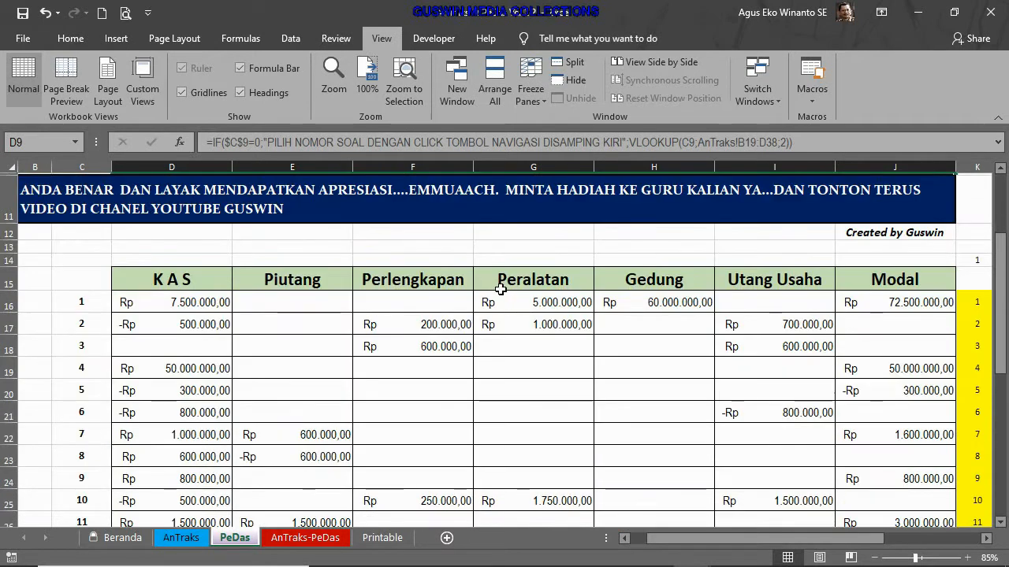
pyautogui.scroll(5, 501, 290)
# Step: Examine the numbered transaction list on the AnTraks sheet that supplies the question text, selecting the third transaction
pyautogui.click(181, 537)
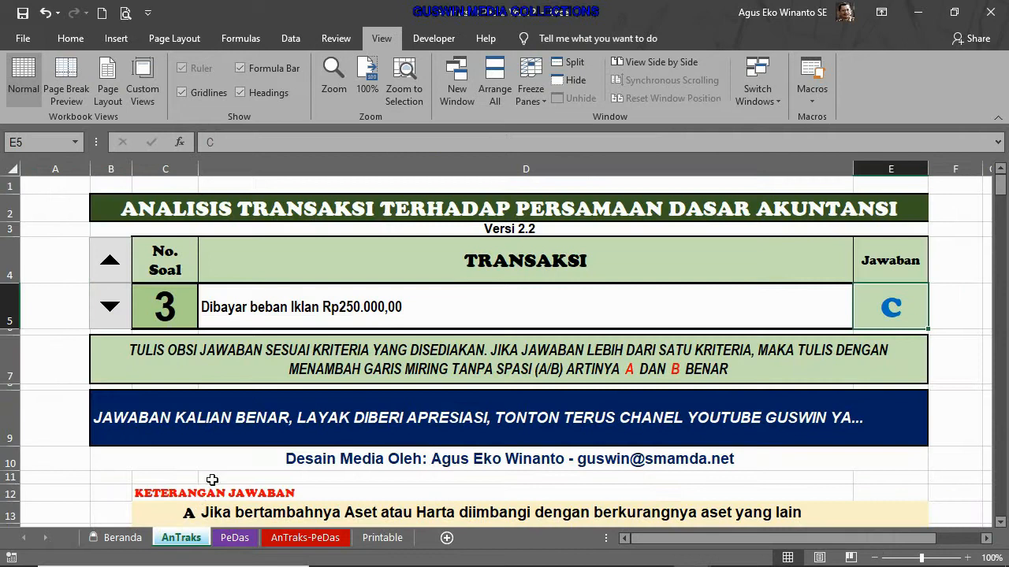
pyautogui.scroll(-4, 212, 480)
pyautogui.click(212, 337)
pyautogui.click(222, 410)
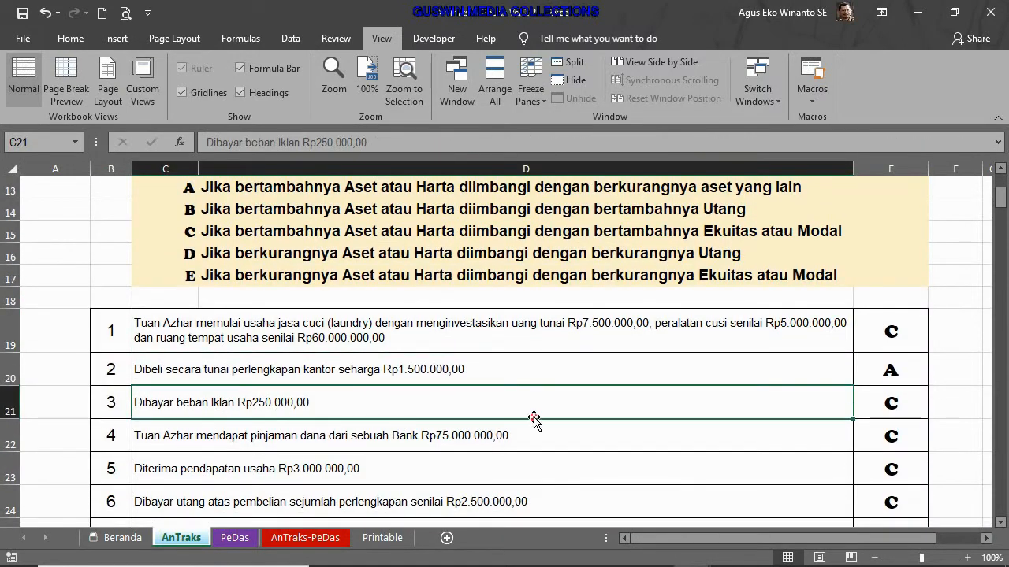
pyautogui.scroll(4, 741, 427)
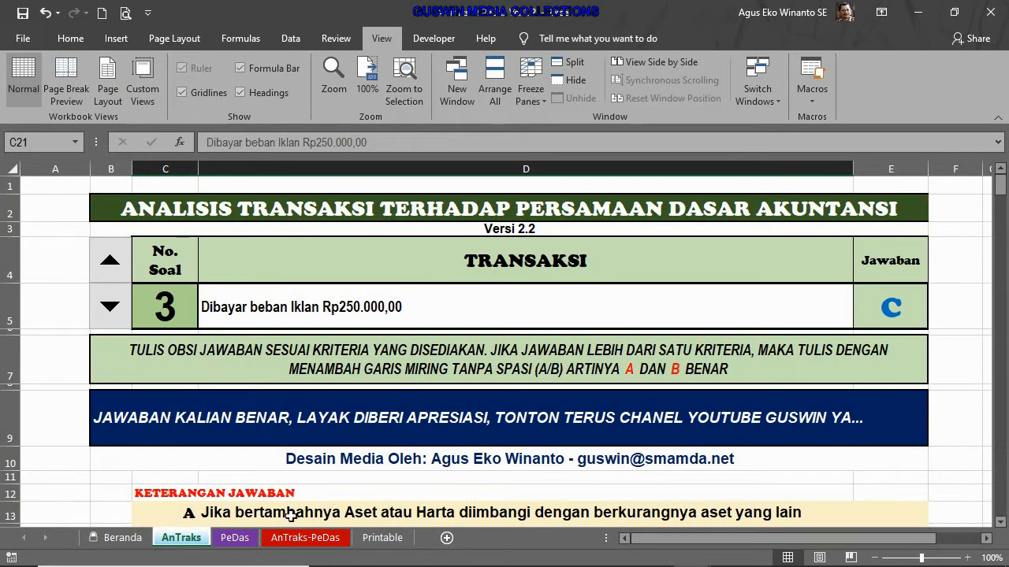
# Step: Return to the PeDas sheet and review its answer key table, starting from the first KAS answer in D16
pyautogui.click(237, 539)
pyautogui.click(203, 454)
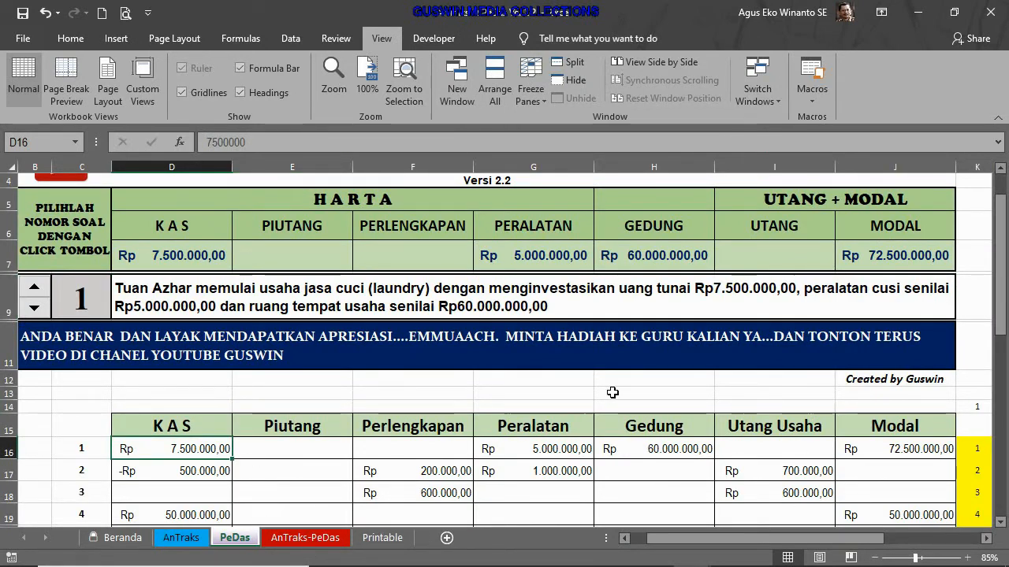
pyautogui.scroll(1, 603, 390)
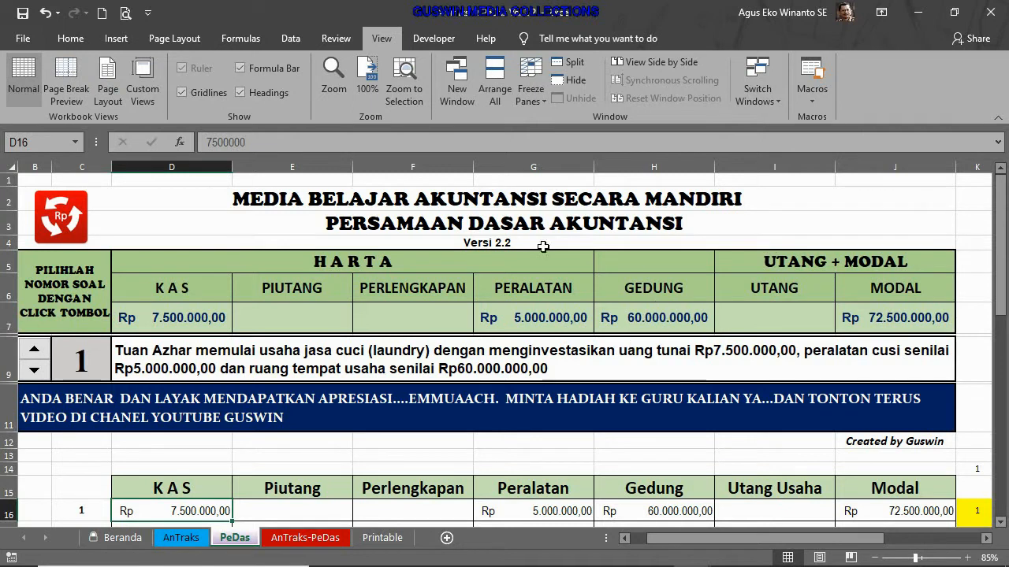
pyautogui.scroll(-5, 601, 447)
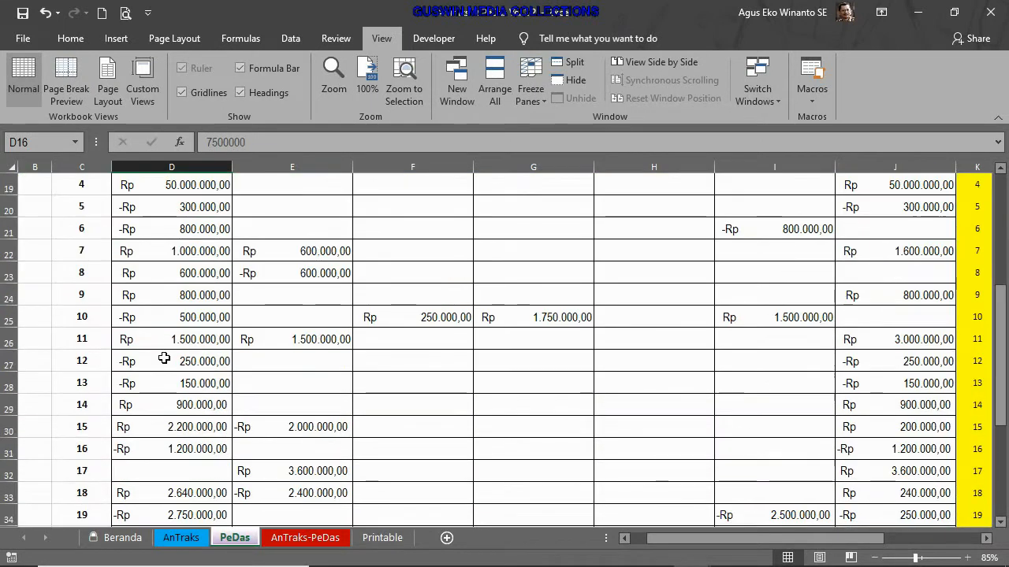
pyautogui.scroll(2, 152, 354)
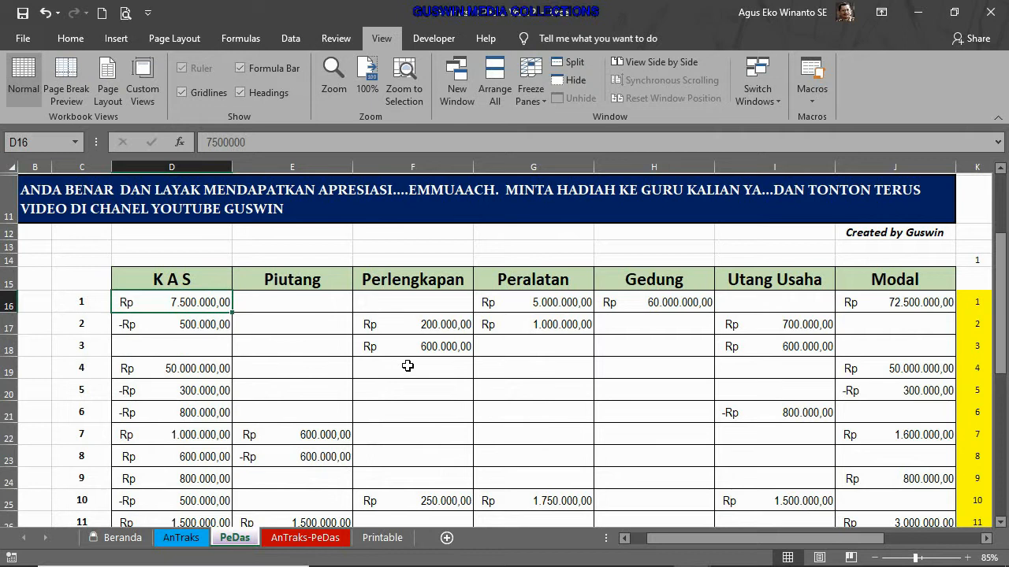
pyautogui.scroll(2, 390, 353)
pyautogui.scroll(-2, 326, 387)
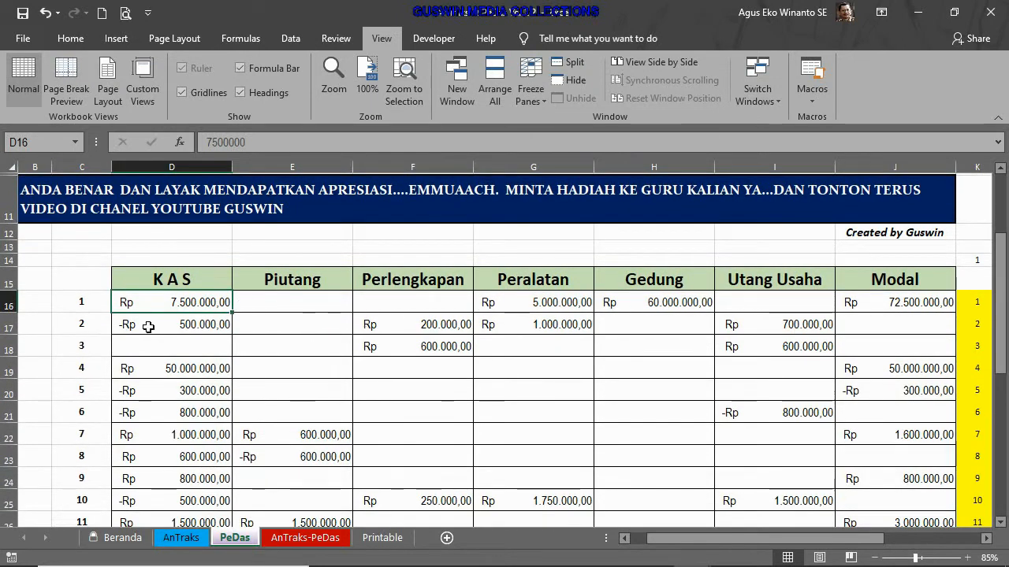
# Step: Hide rows 15 to 37 containing the answer key on the version 2.2 PeDas sheet
pyautogui.moveTo(10, 279); pyautogui.dragTo(24, 324)
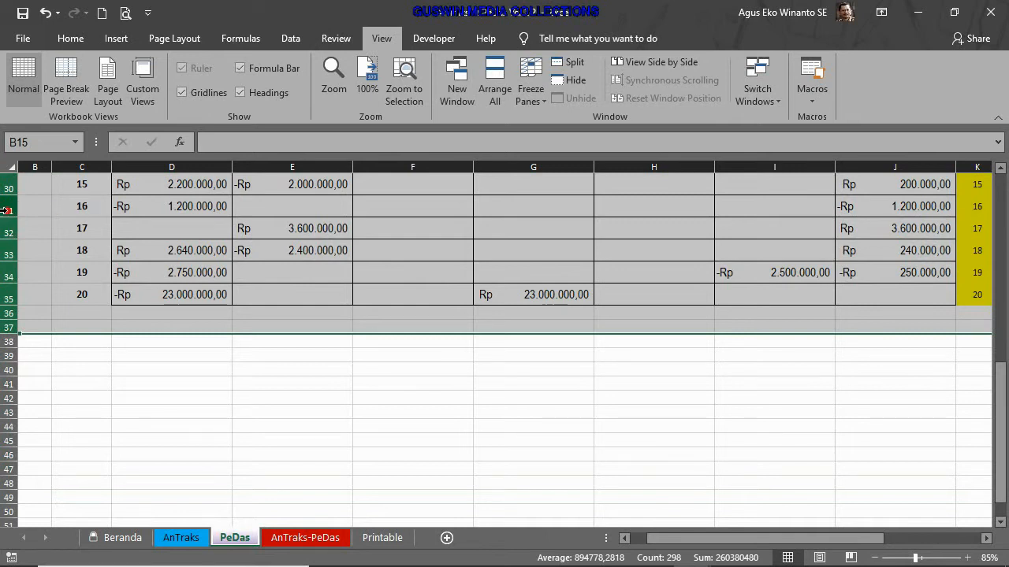
pyautogui.rightClick(9, 210)
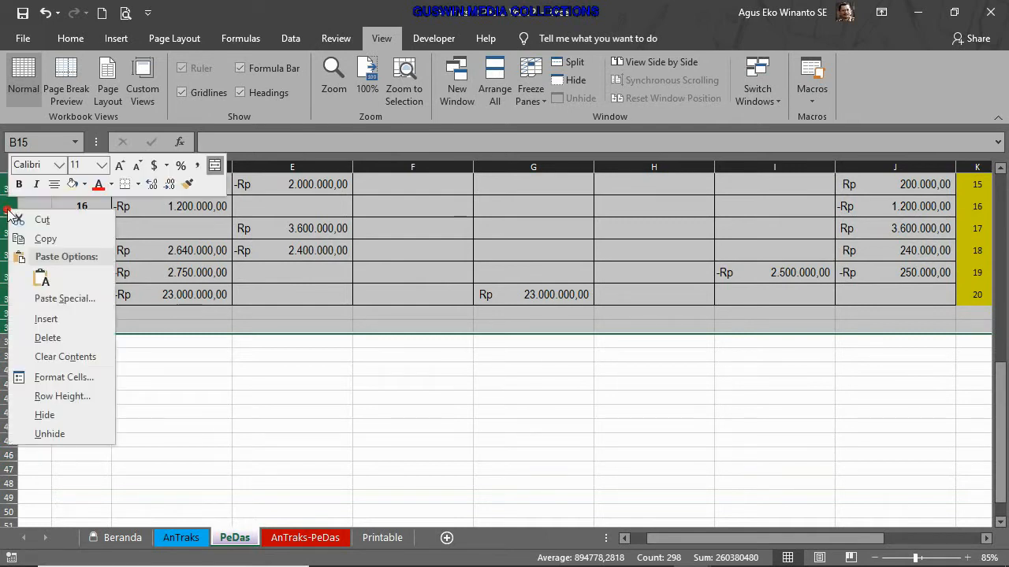
pyautogui.click(82, 416)
pyautogui.click(358, 422)
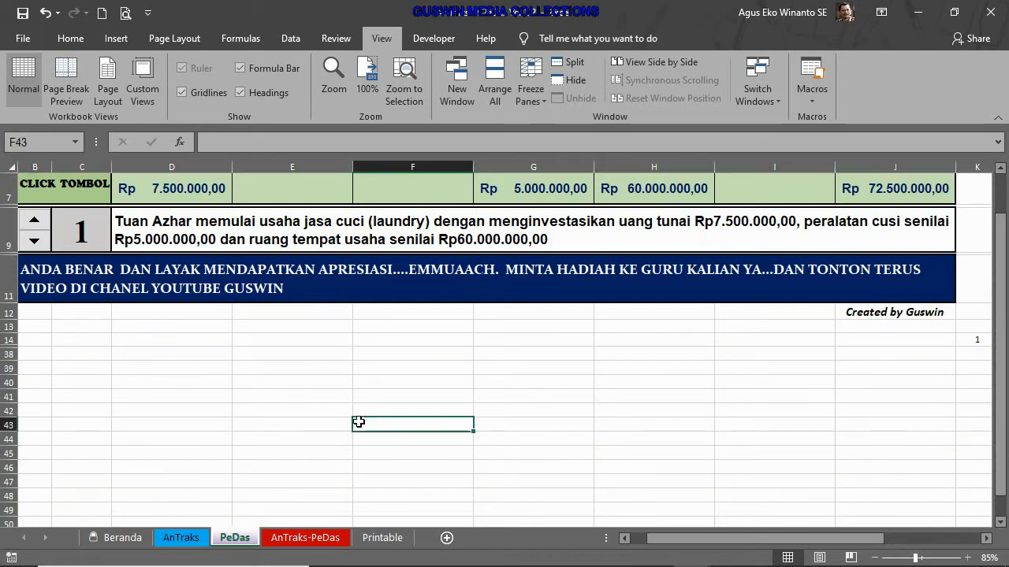
pyautogui.scroll(2, 358, 423)
pyautogui.scroll(-1, 610, 396)
pyautogui.scroll(1, 613, 396)
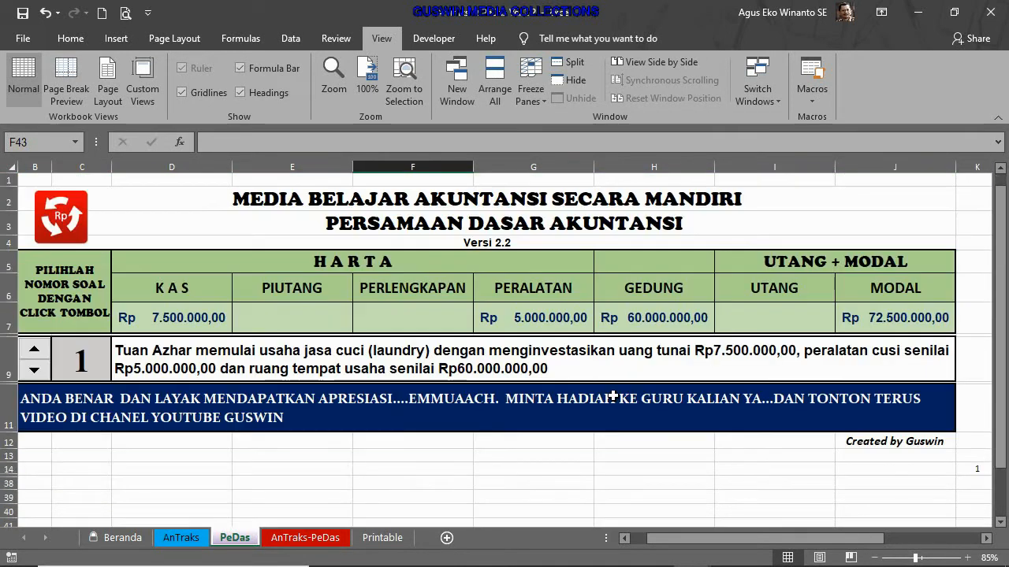
# Step: Freeze the panes at cell B12 and check that the quiz area stays in place while moving through the sheet
pyautogui.moveTo(645, 544); pyautogui.dragTo(589, 543)
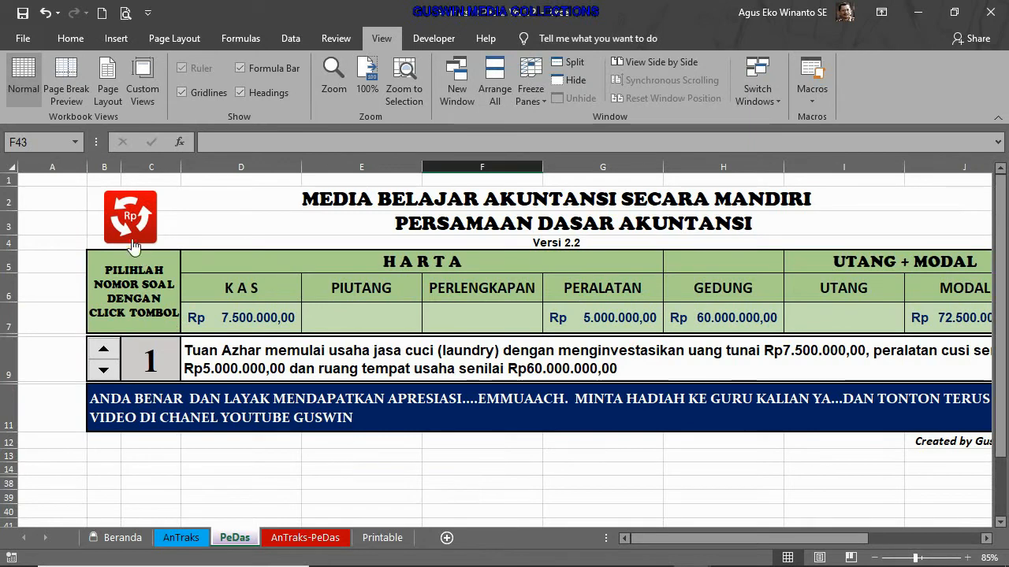
pyautogui.click(103, 446)
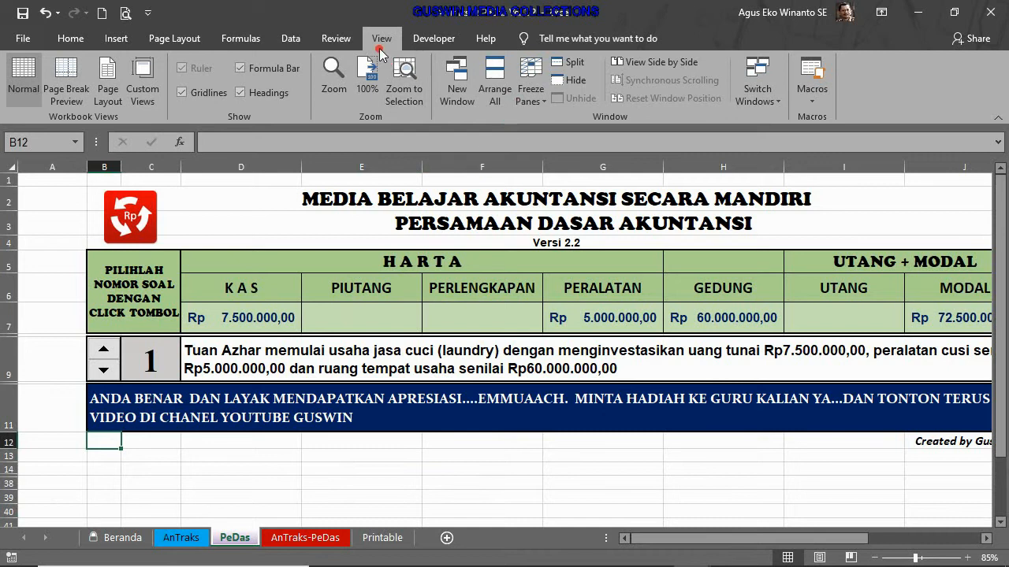
pyautogui.click(530, 91)
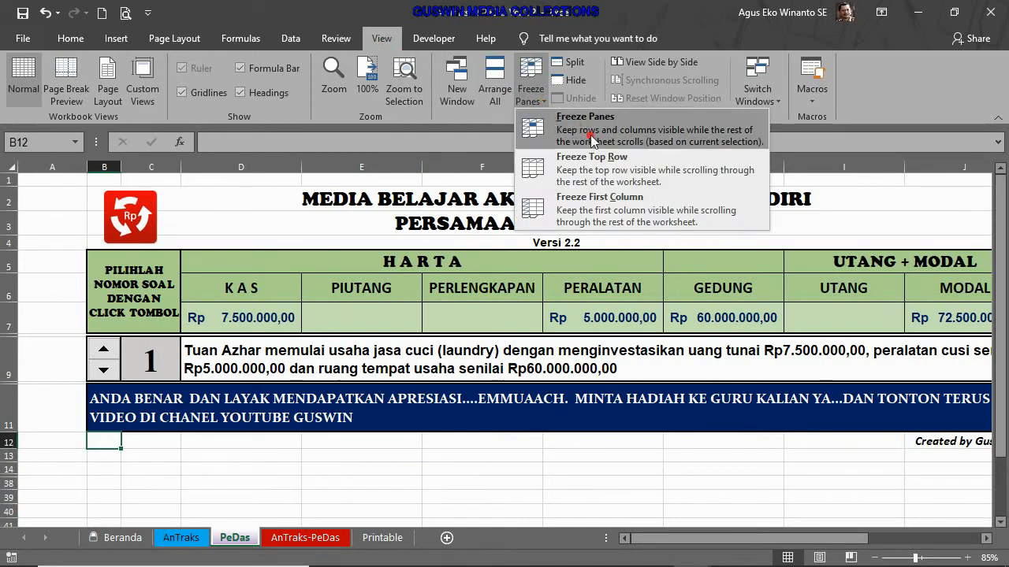
pyautogui.click(618, 134)
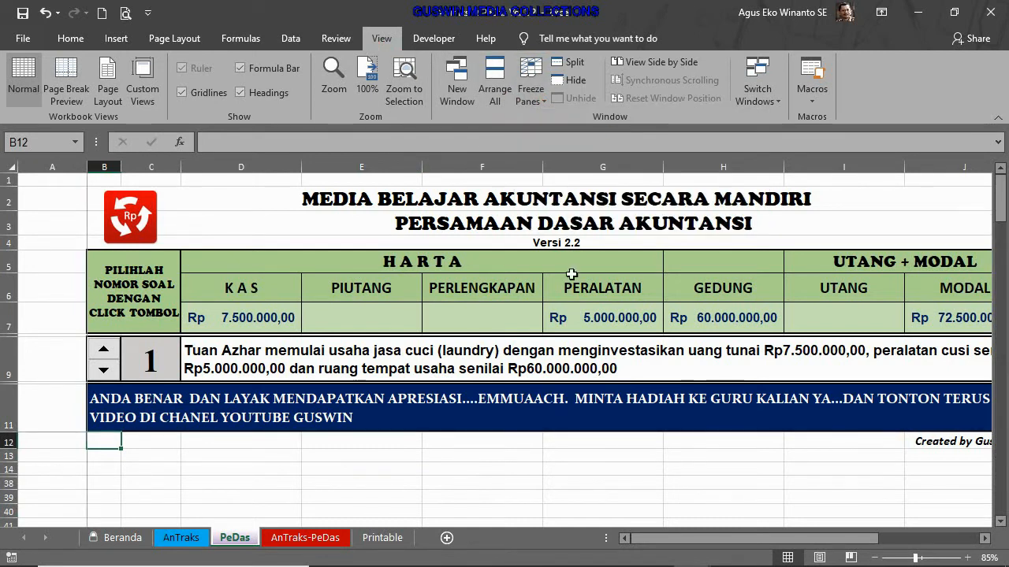
pyautogui.scroll(-10, 665, 485)
pyautogui.scroll(2, 665, 486)
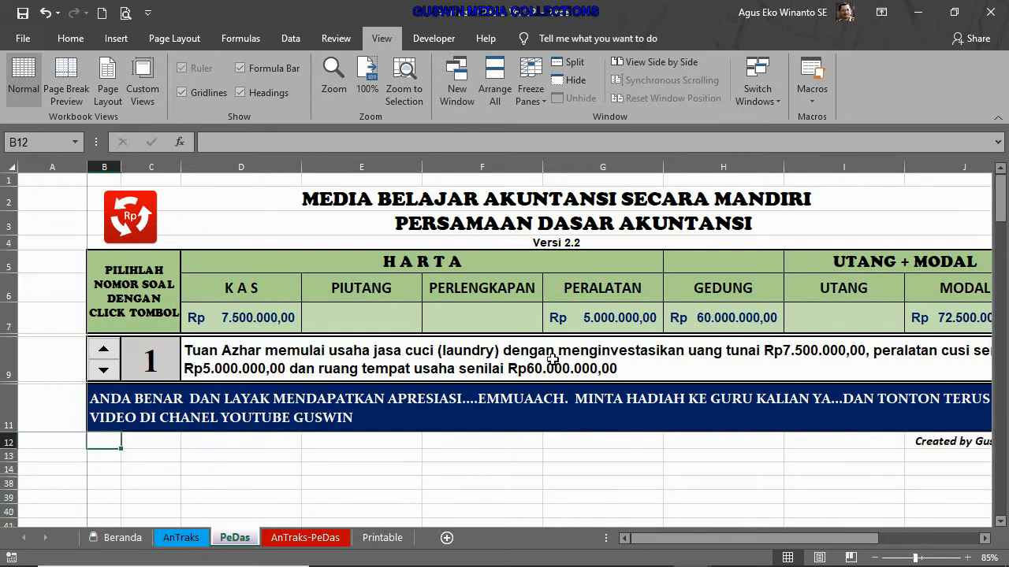
pyautogui.scroll(-1, 425, 367)
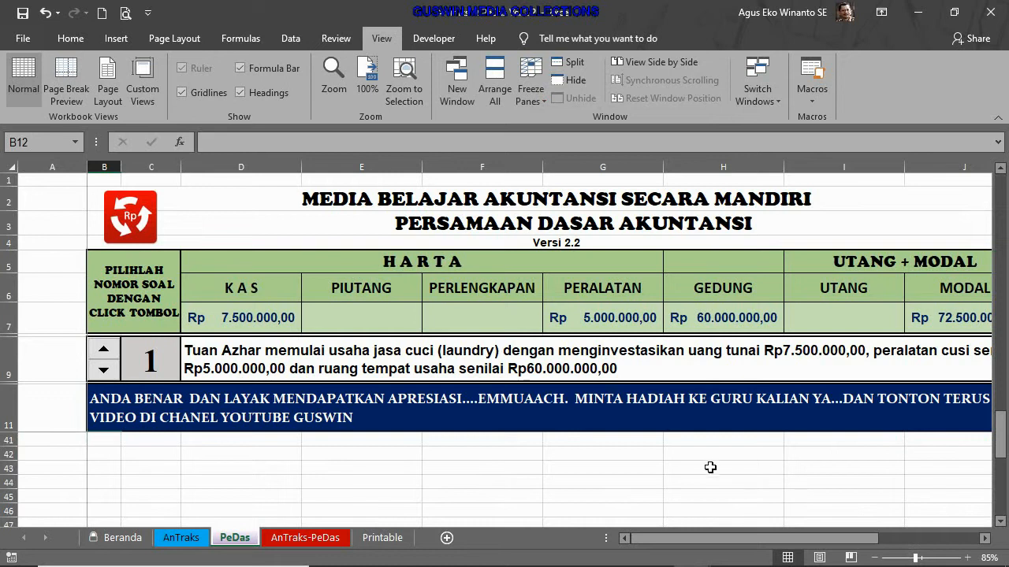
pyautogui.scroll(-1, 710, 468)
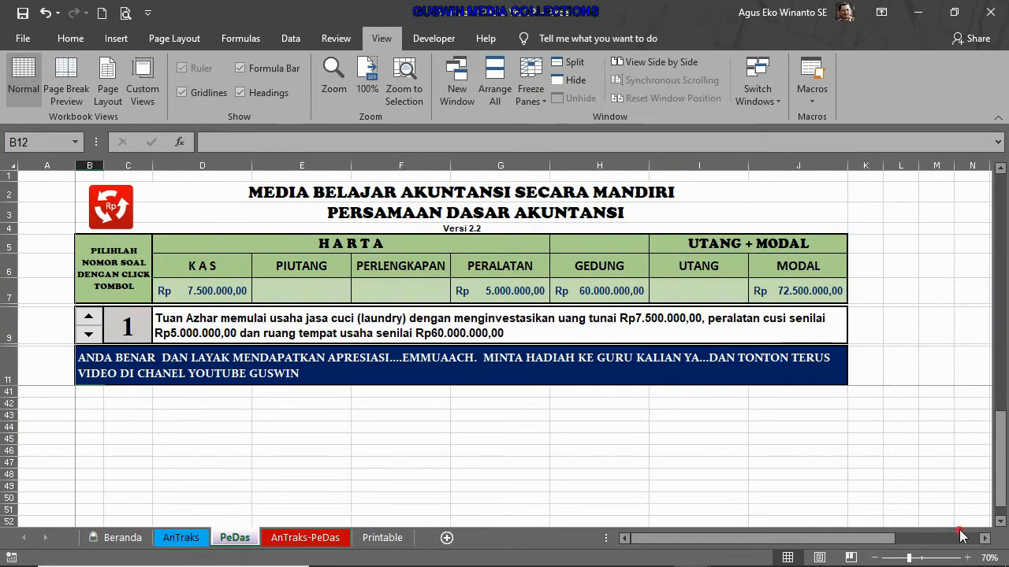
pyautogui.scroll(1, 835, 499)
pyautogui.moveTo(851, 543)
pyautogui.mouseDown()
pyautogui.moveTo(881, 549)
pyautogui.moveTo(844, 549)
pyautogui.mouseUp()
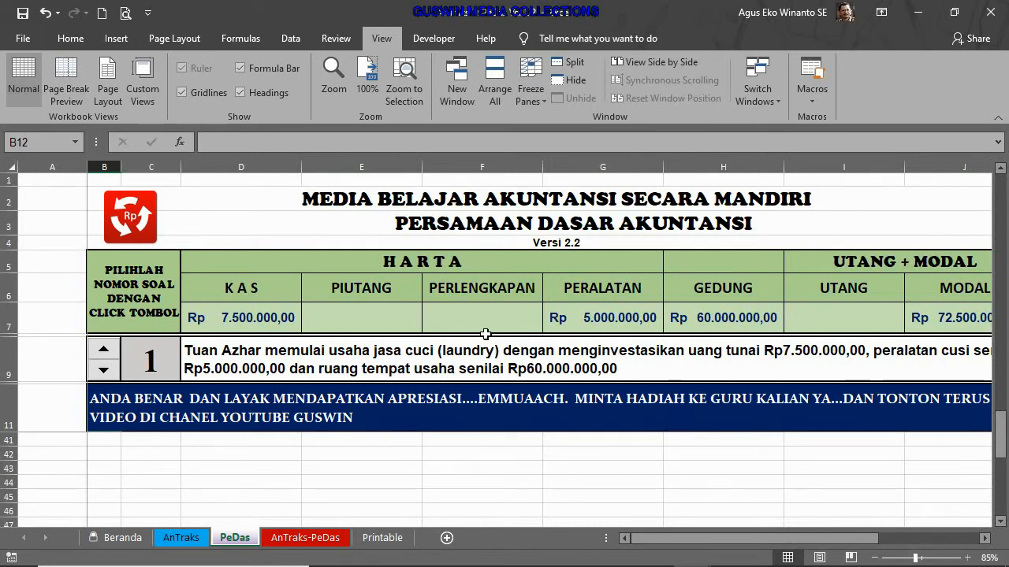
# Step: Set the question number to 0 and view the feedback formula in B11 on the PeDas sheet
pyautogui.click(104, 369)
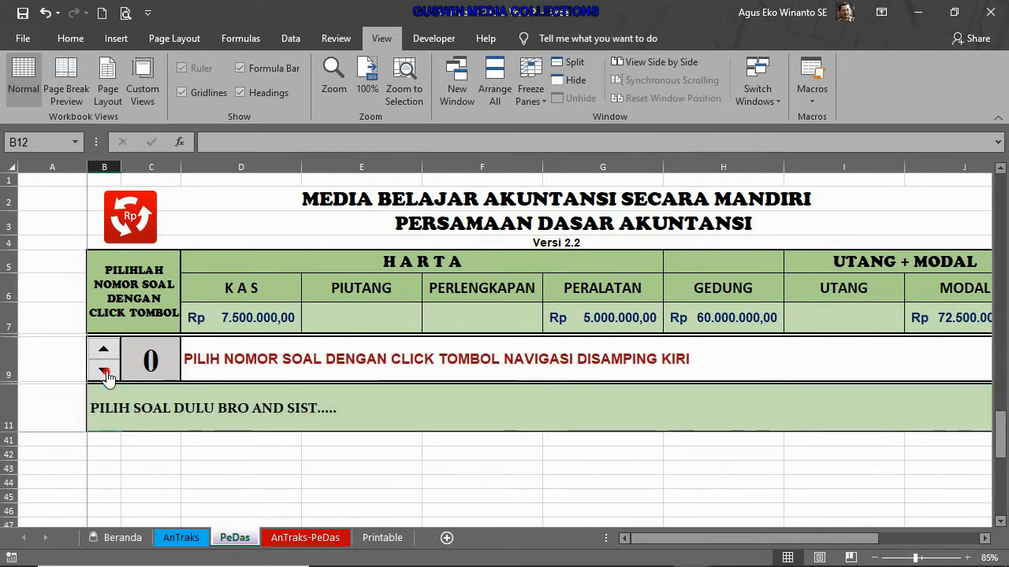
pyautogui.keyDown('ctrl'); pyautogui.scroll(-1, 238, 425); pyautogui.keyUp('ctrl')
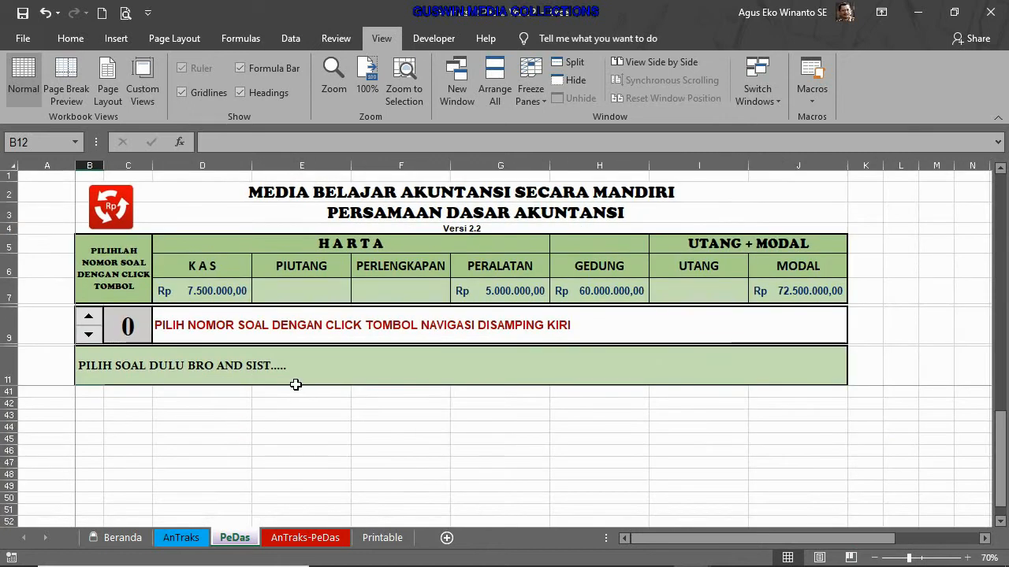
pyautogui.scroll(3, 300, 383)
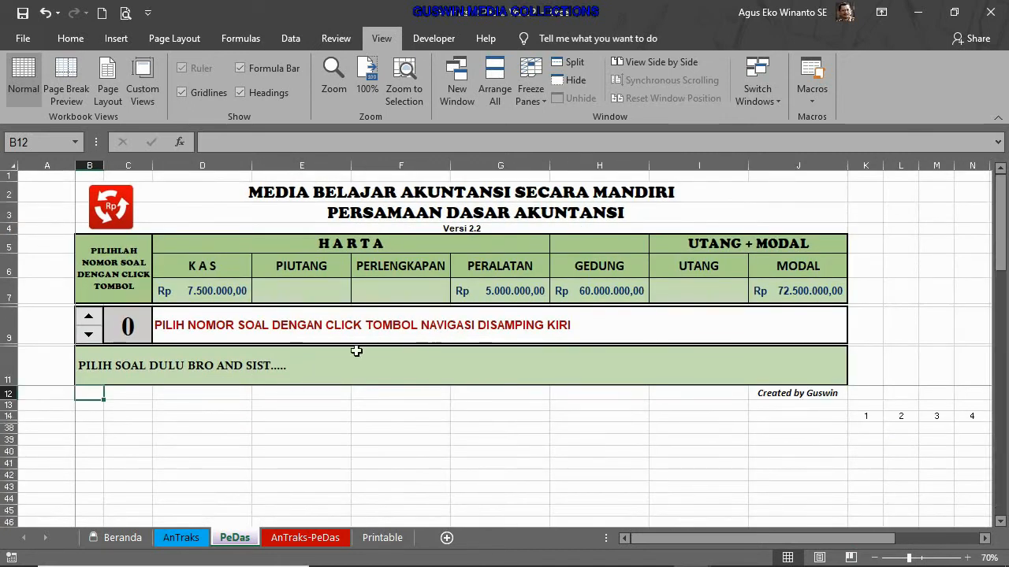
pyautogui.click(316, 350)
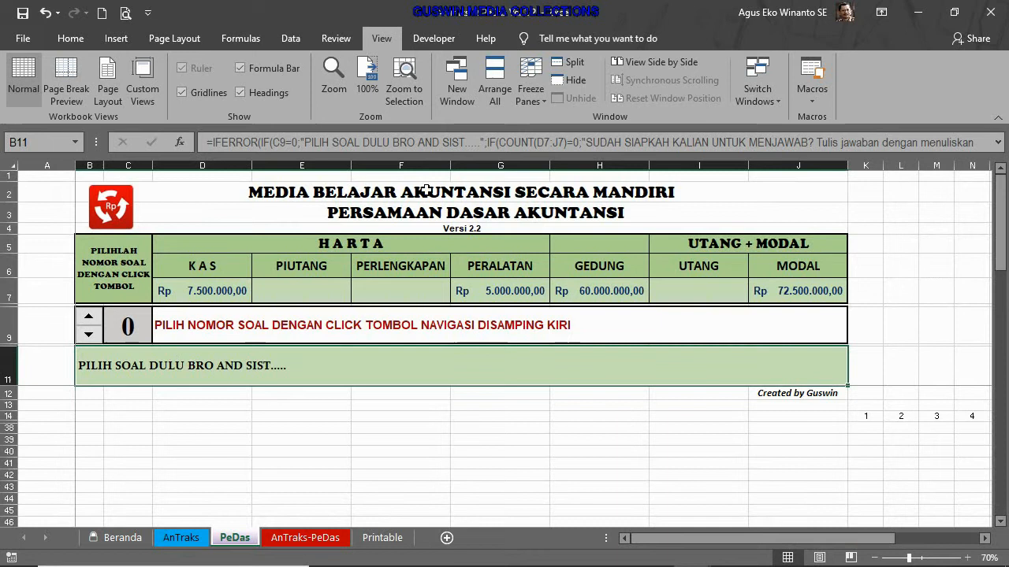
pyautogui.moveTo(411, 156)
pyautogui.mouseDown()
pyautogui.moveTo(417, 264)
pyautogui.moveTo(418, 158)
pyautogui.mouseUp()
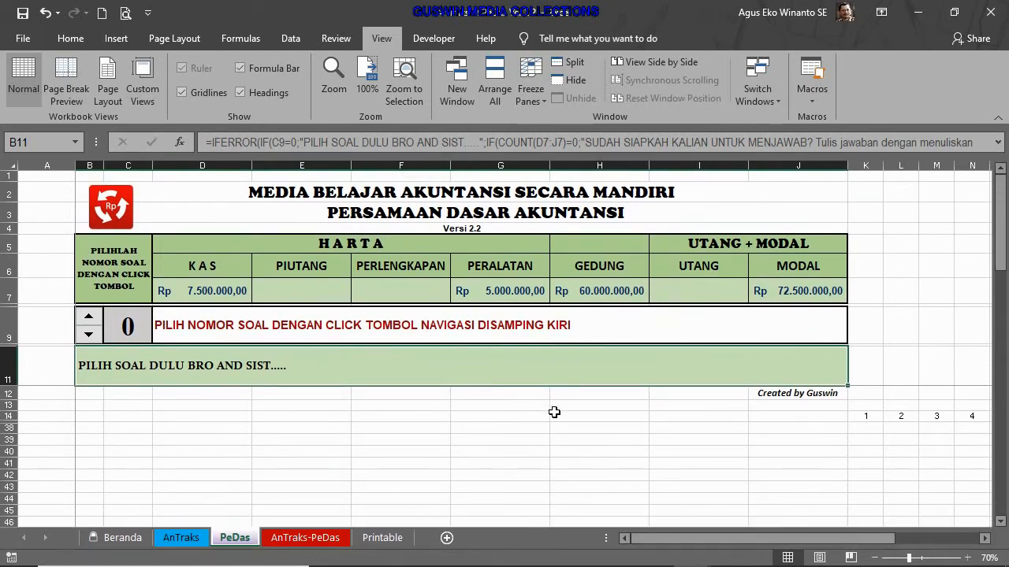
# Step: Protect the PeDas sheet with a password, keeping selection of locked and unlocked cells allowed, and re-enter the password to confirm
pyautogui.click(407, 428)
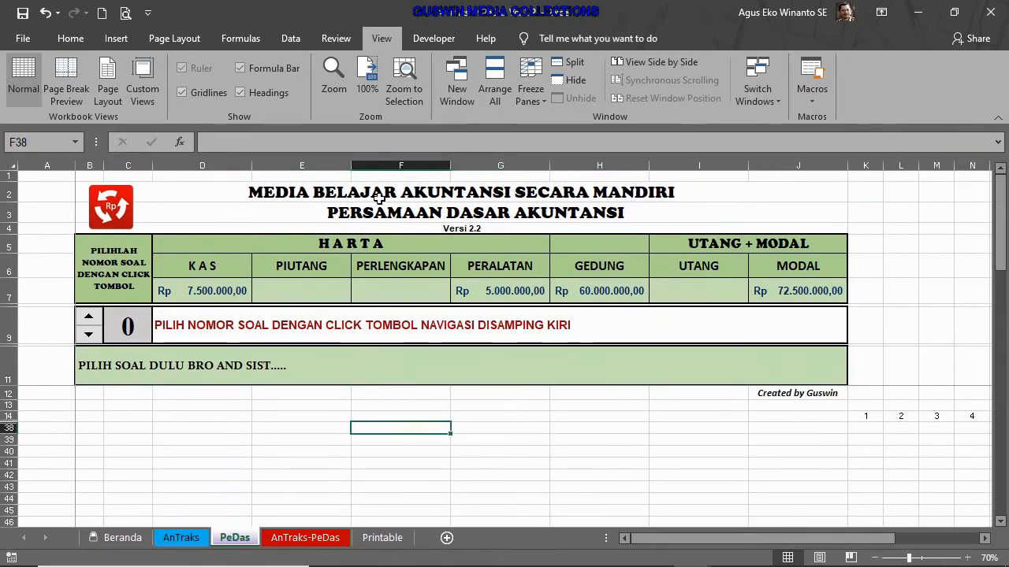
pyautogui.click(329, 43)
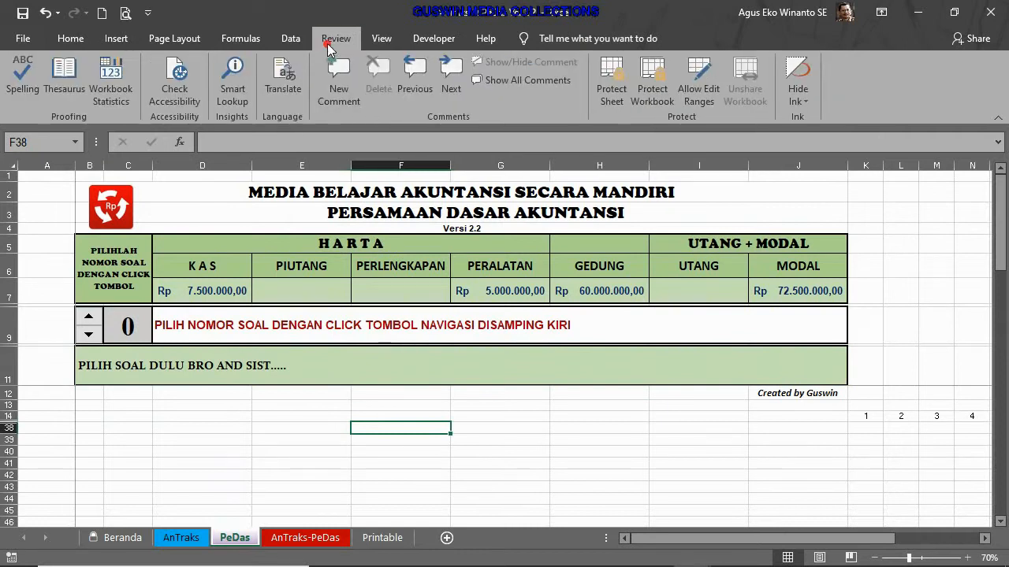
pyautogui.click(607, 87)
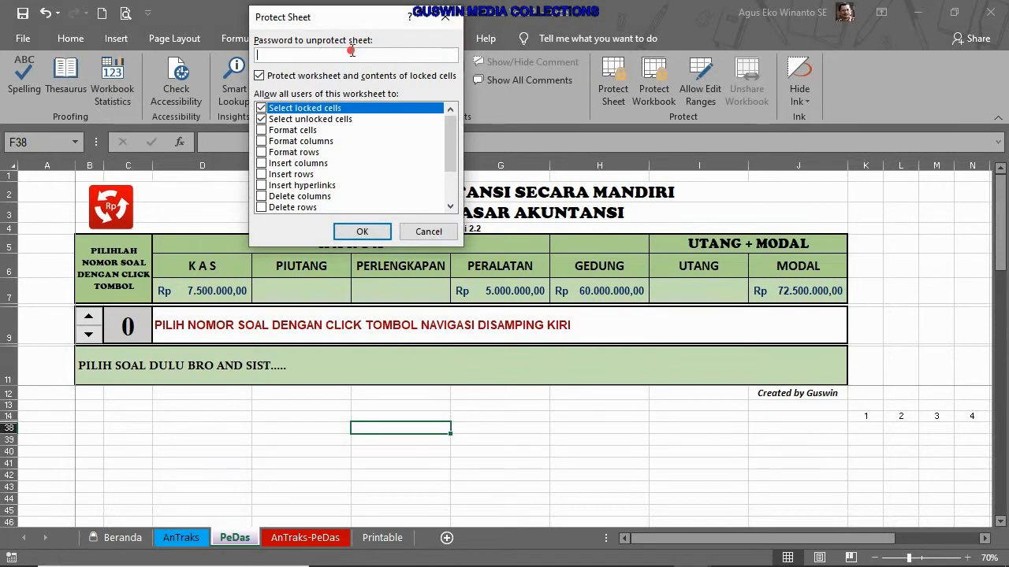
pyautogui.write('••••••••••')
pyautogui.click(377, 228)
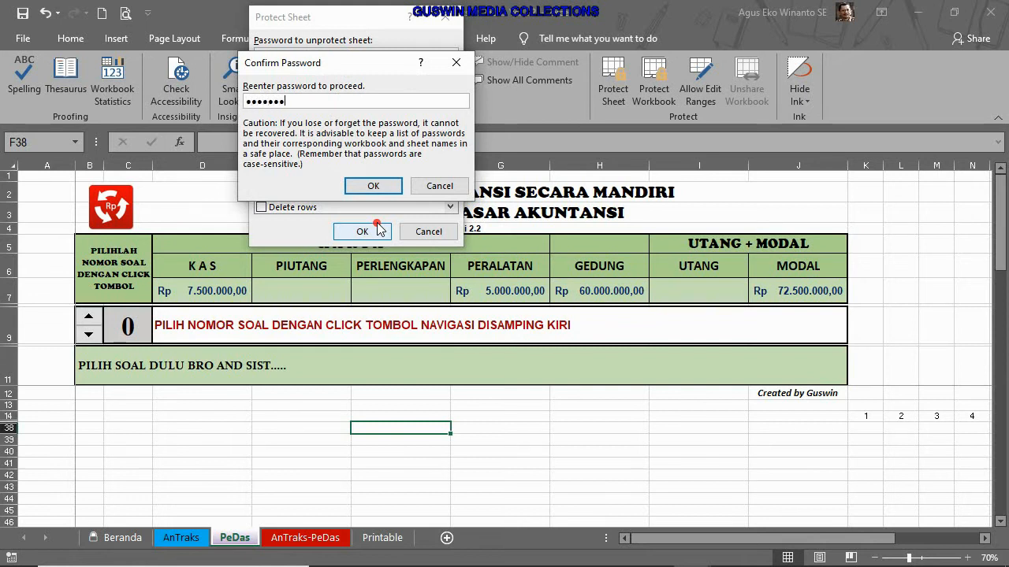
pyautogui.press('Return')
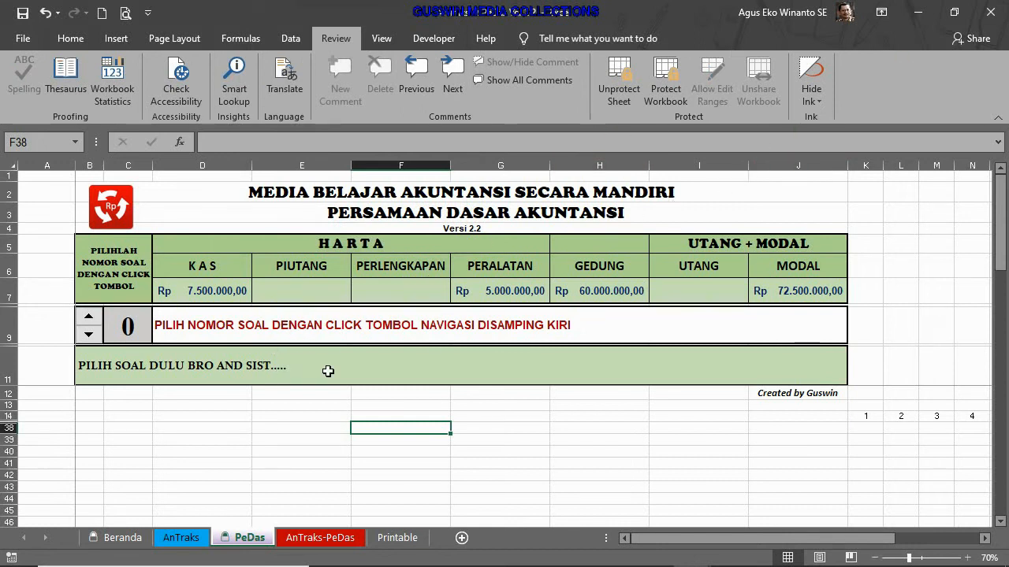
# Step: Check whether the formula of feedback cell B11 is hidden and try to edit the cell on the protected sheet
pyautogui.click(301, 365)
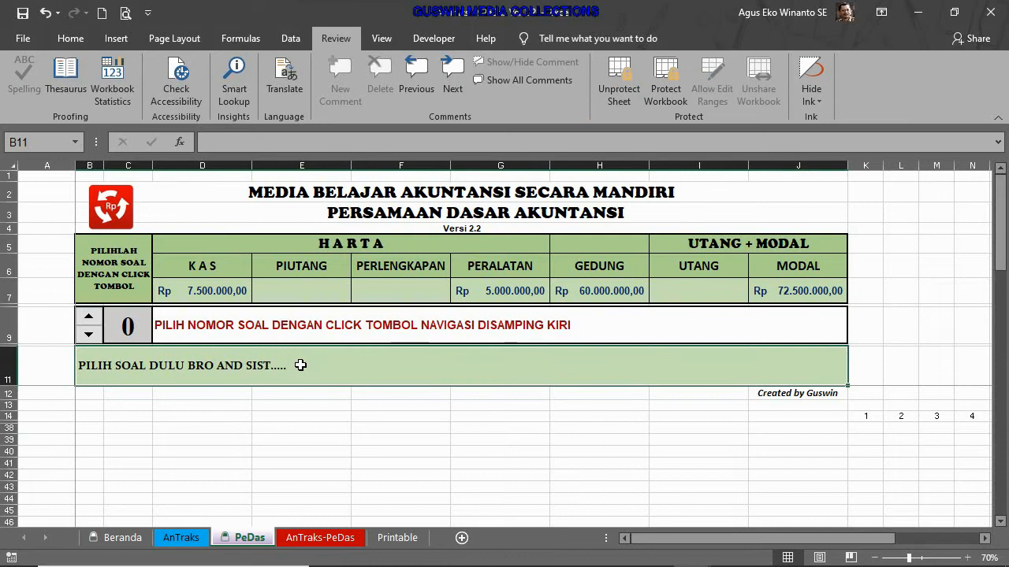
pyautogui.doubleClick(301, 365)
pyautogui.click(504, 326)
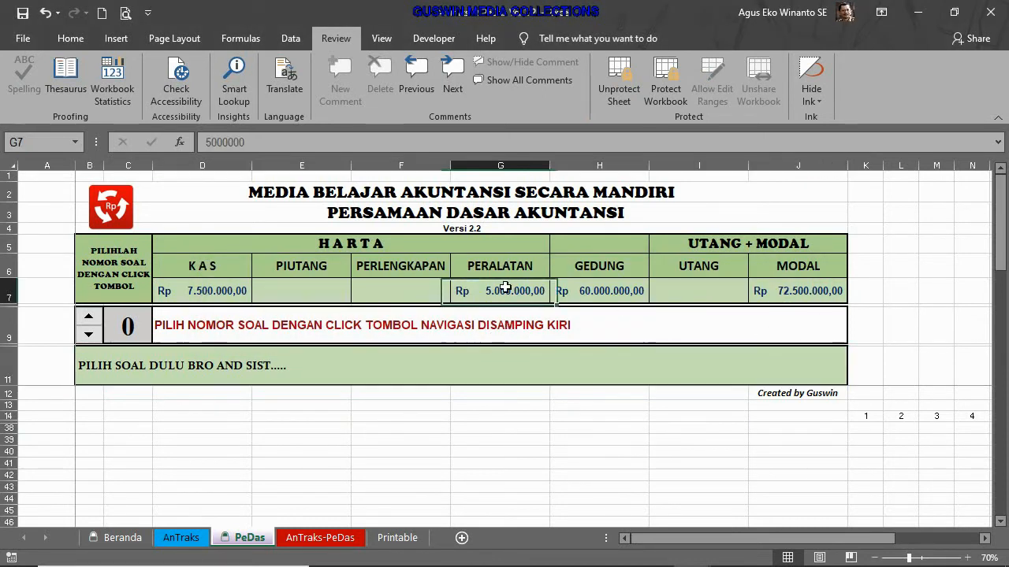
# Step: Clear all the answers in D7:J7, from KAS to MODAL
pyautogui.moveTo(224, 286); pyautogui.dragTo(796, 302)
pyautogui.press('Delete')
pyautogui.click(729, 352)
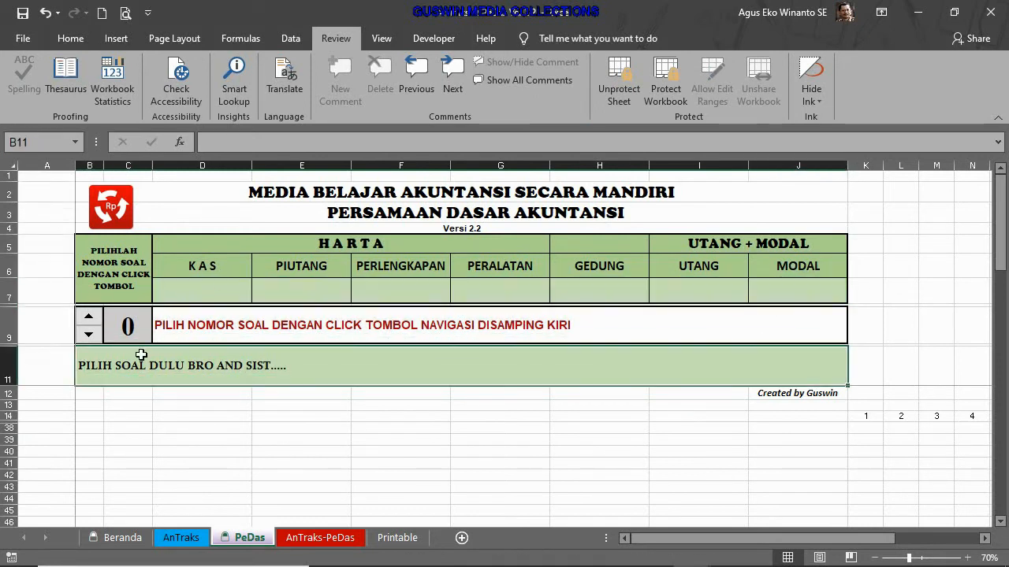
# Step: Check question number cell C9 and question text cell D9, and try to edit D9 to test the protection
pyautogui.click(128, 330)
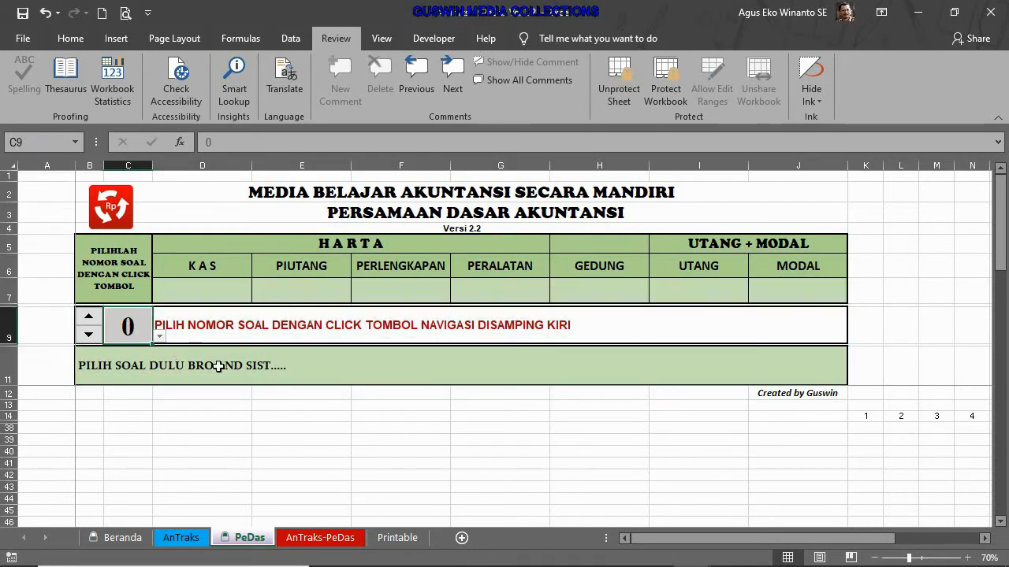
pyautogui.click(507, 322)
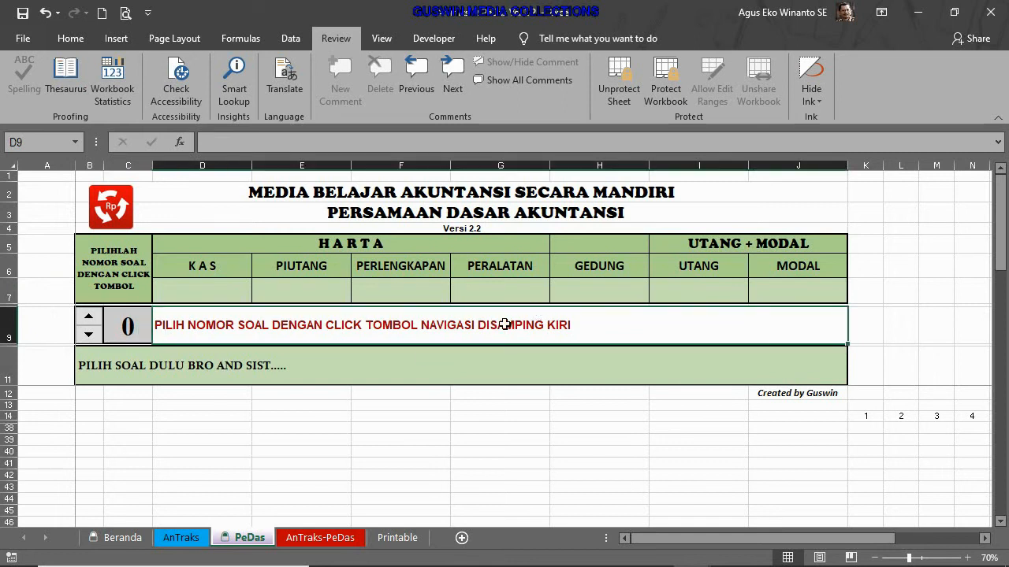
pyautogui.doubleClick(476, 325)
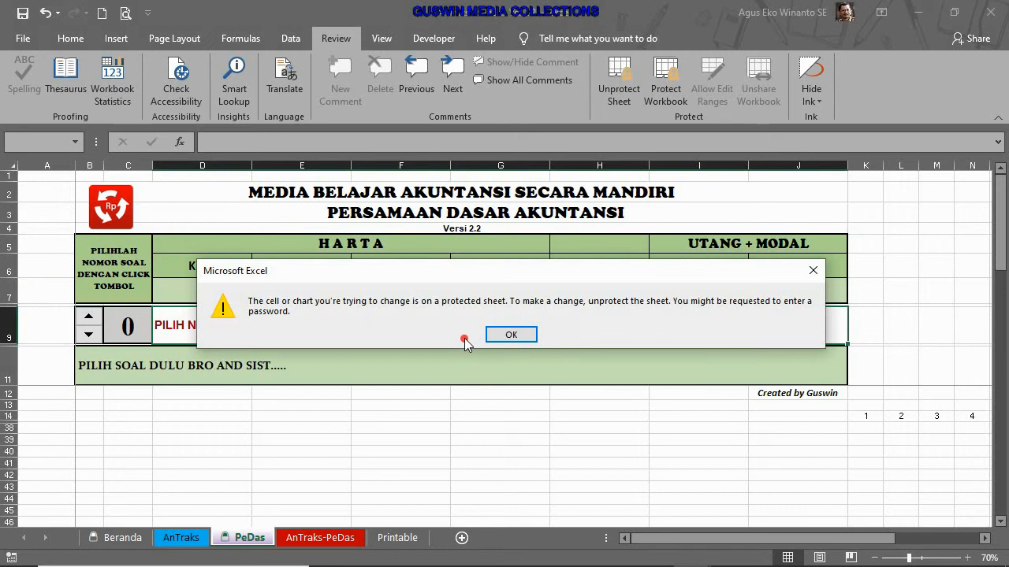
pyautogui.press('Return')
# Step: Minimize the version 2.2 and version 2.1 workbook windows to return to the desktop
pyautogui.click(490, 426)
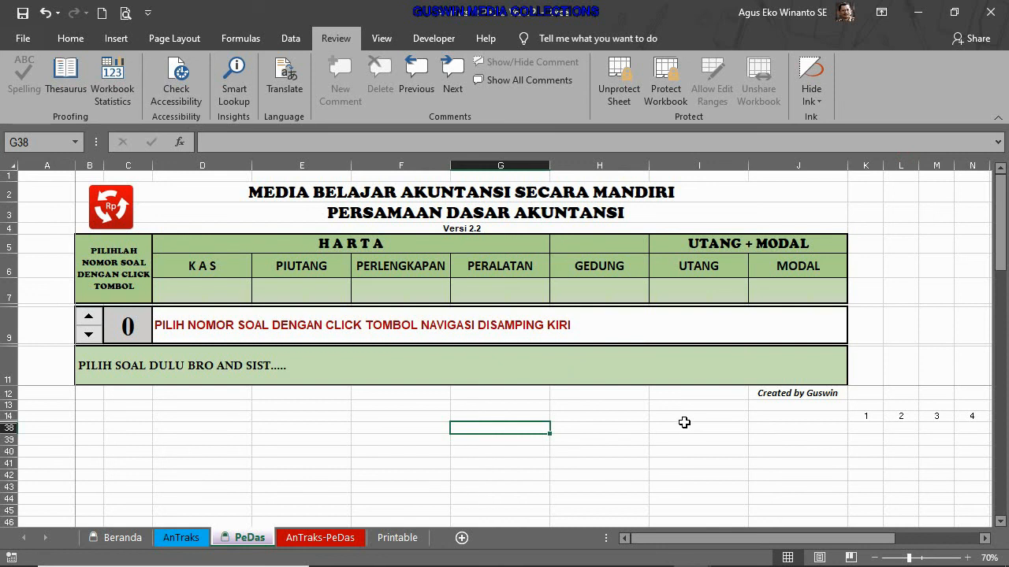
pyautogui.click(918, 12)
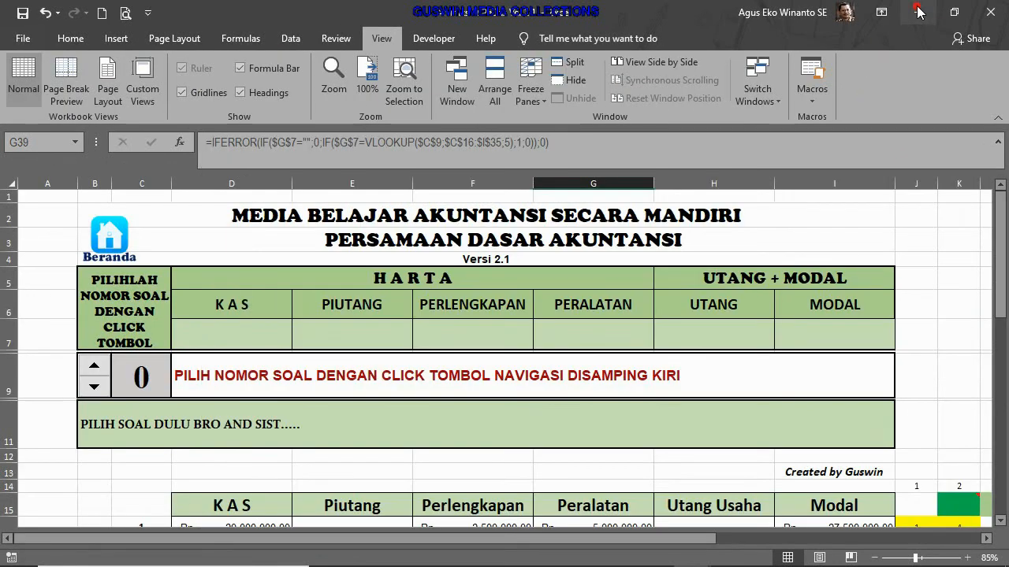
pyautogui.click(919, 12)
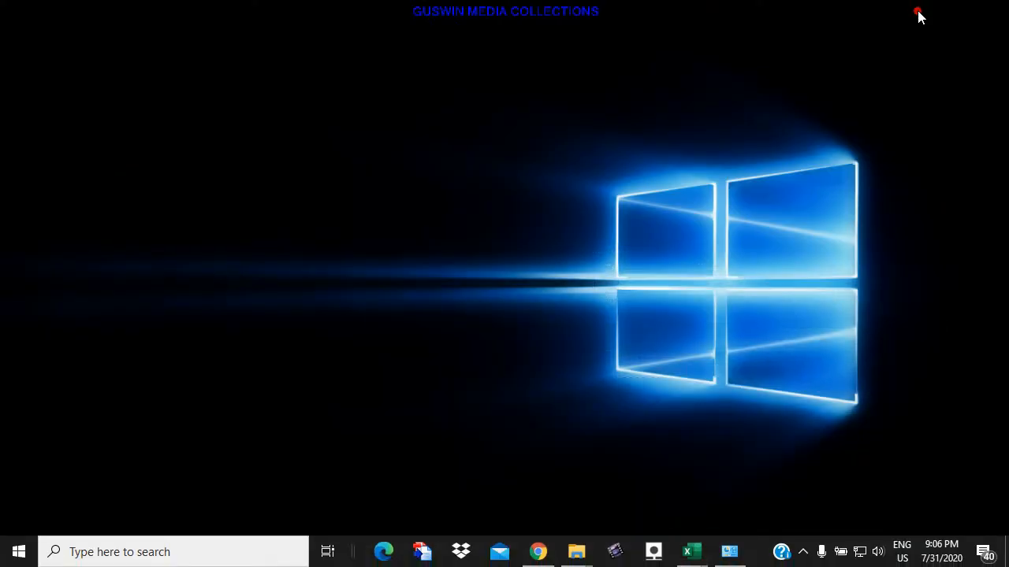